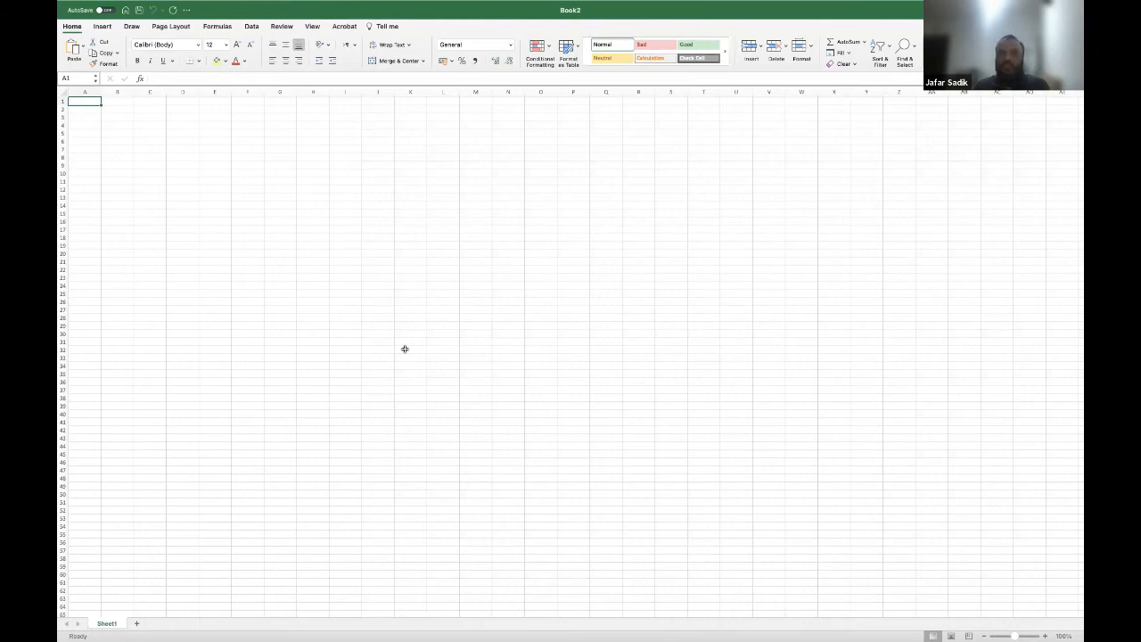
left_click(300, 242)
left_click_drag(120, 134, 813, 551)
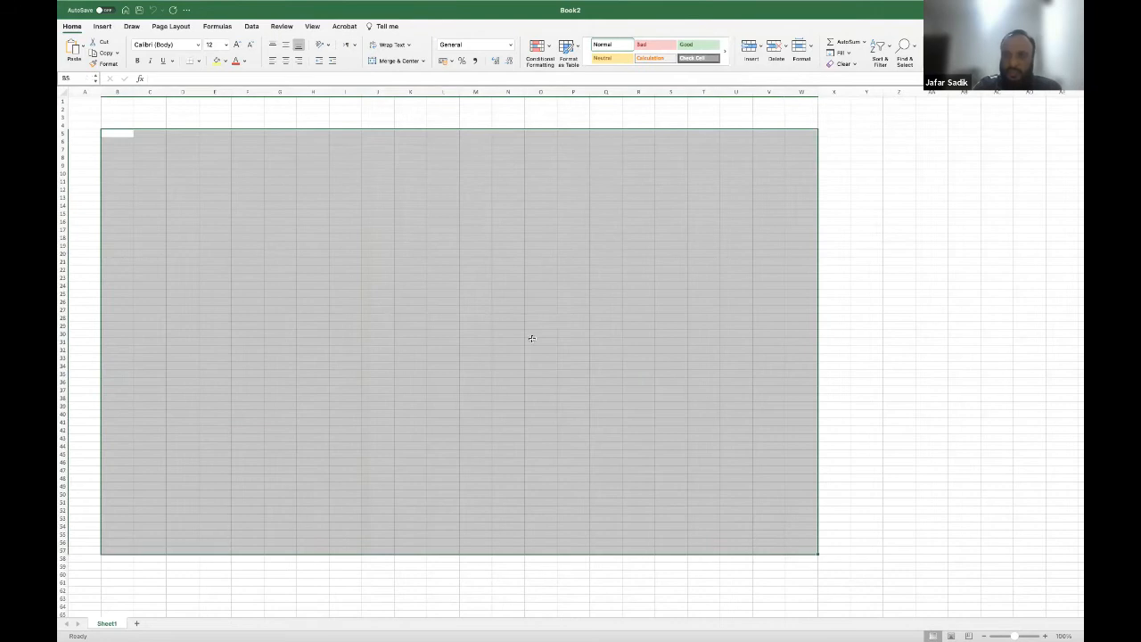
left_click(479, 331)
left_click_drag(99, 104, 250, 288)
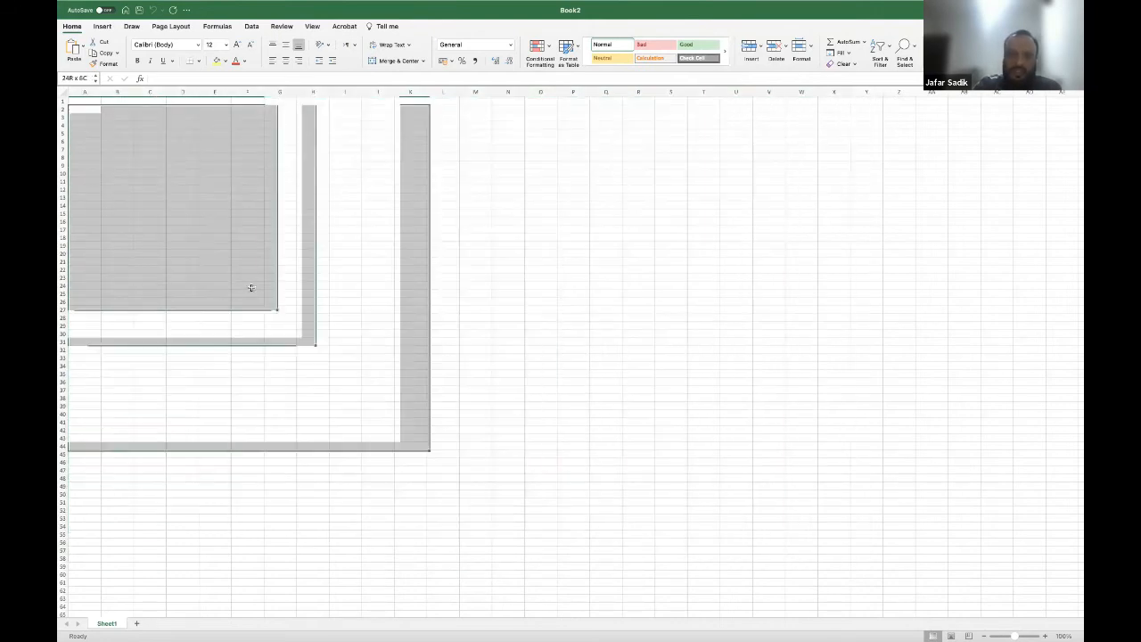
left_click(546, 464)
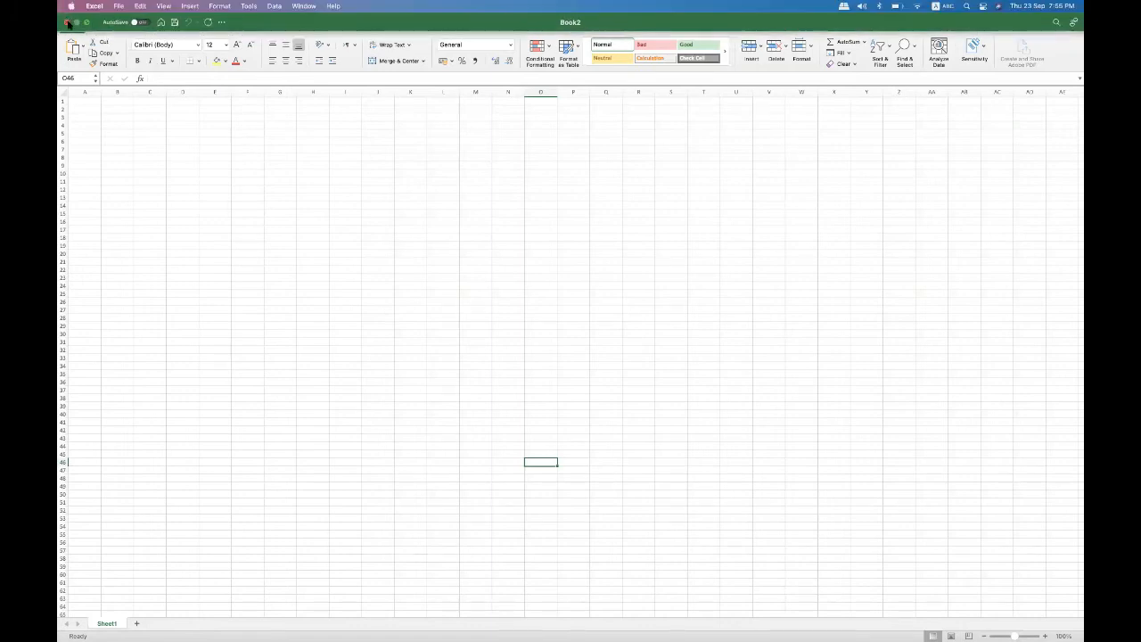
Close Book2 and create a new blank workbook from the Excel start gallery.
key("ctrl+Left")
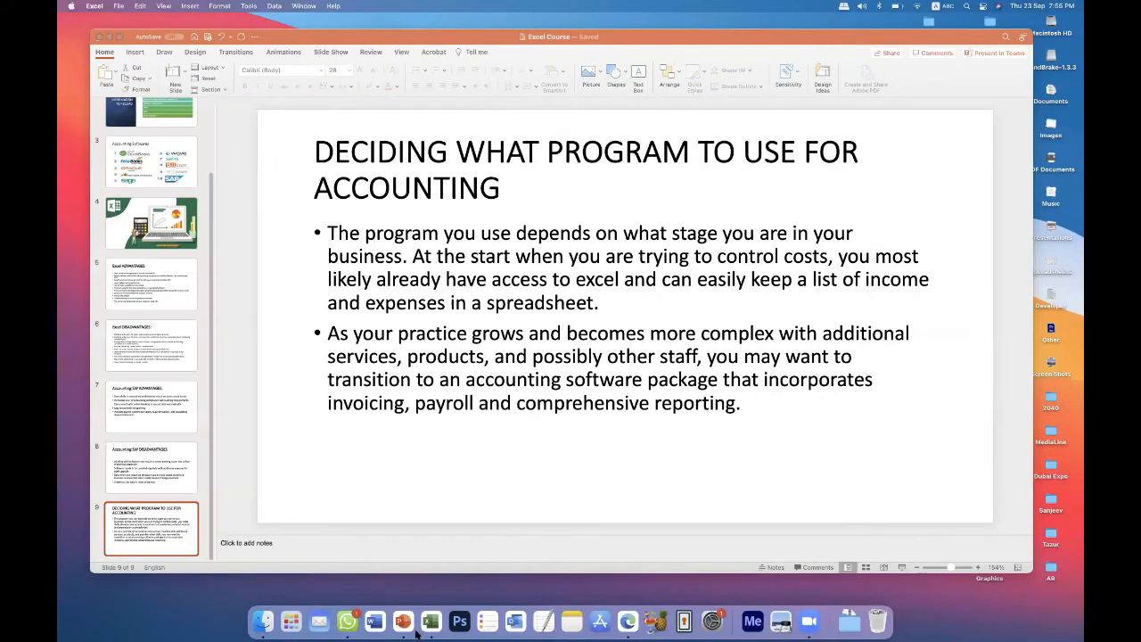
left_click(431, 622)
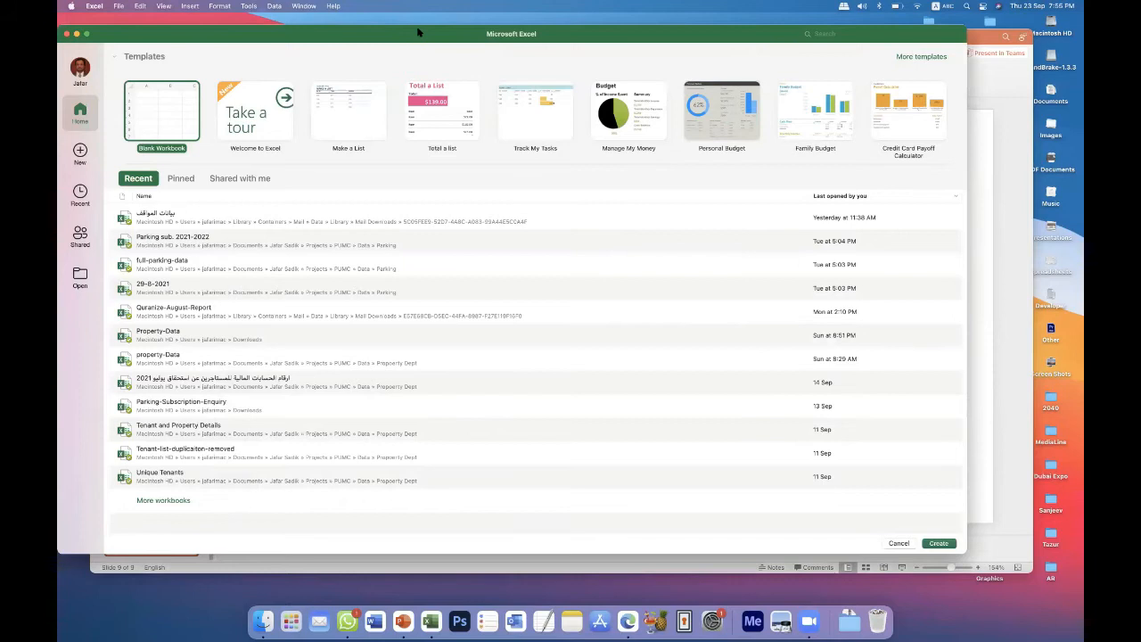
left_click_drag(420, 34, 460, 40)
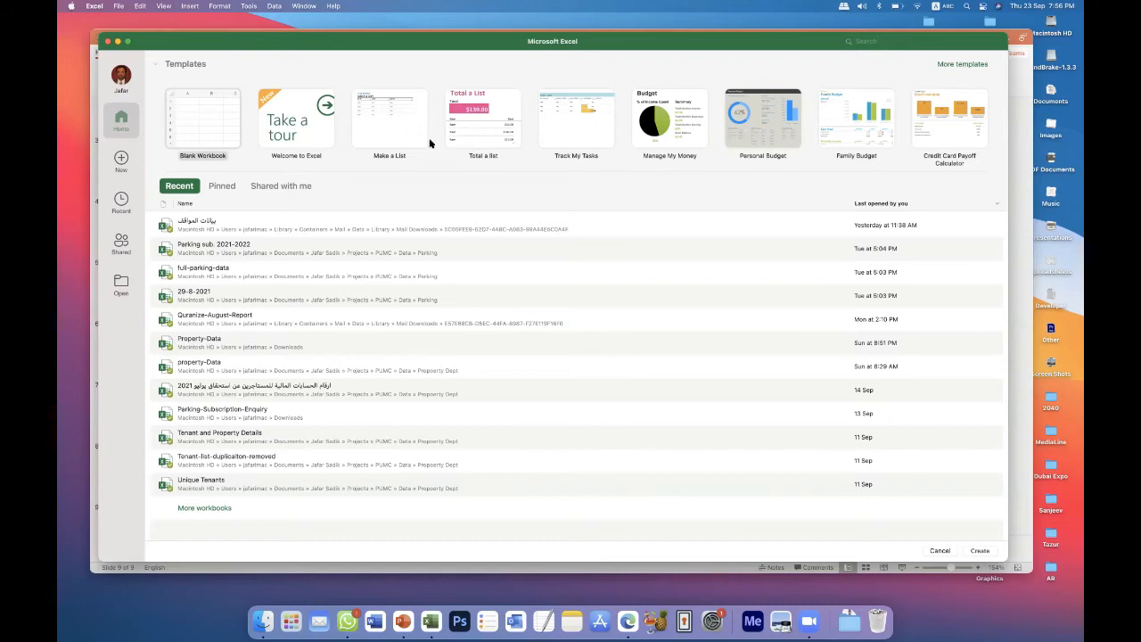
left_click(210, 126)
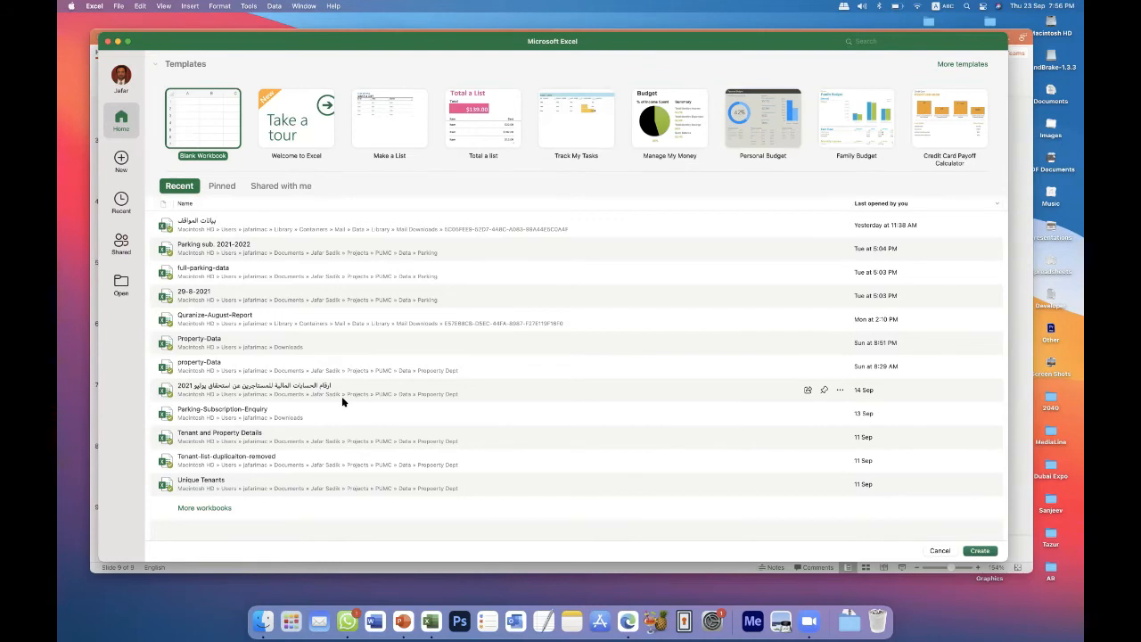
double_click(211, 127)
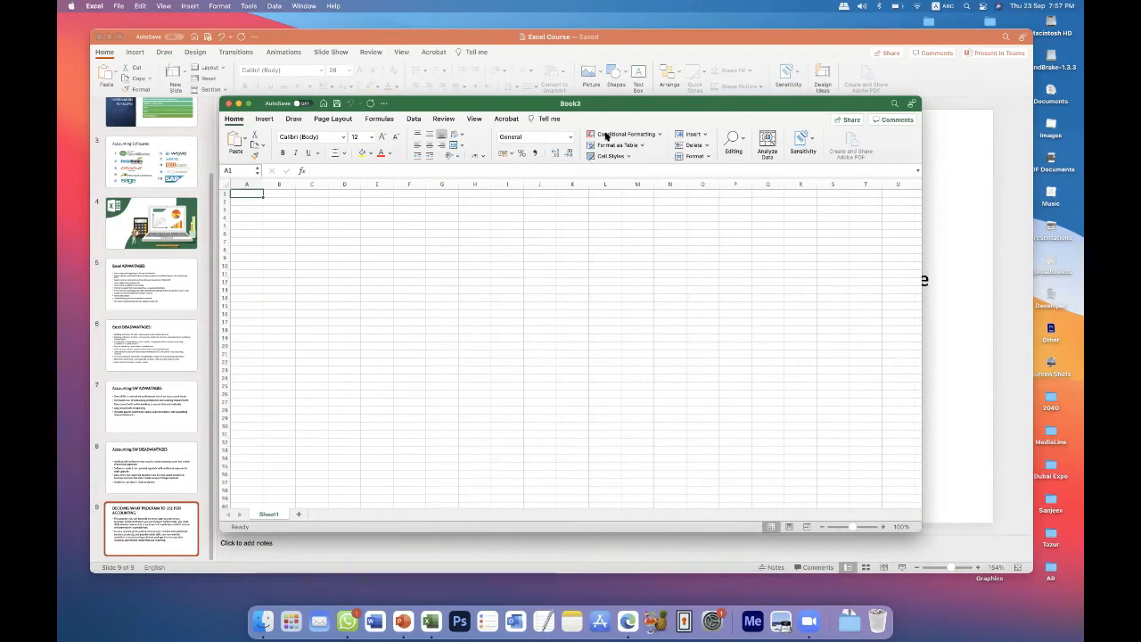
Move the new workbook window and enlarge it to fill most of the desktop.
left_click_drag(594, 105, 472, 46)
left_click_drag(784, 447, 1027, 586)
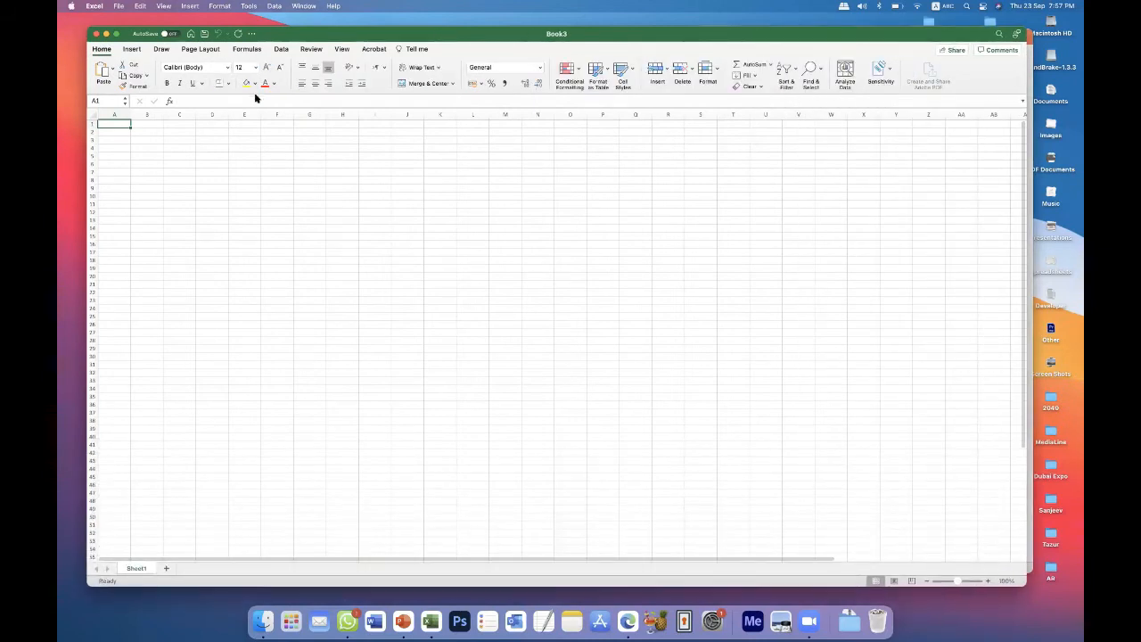
left_click_drag(288, 34, 274, 33)
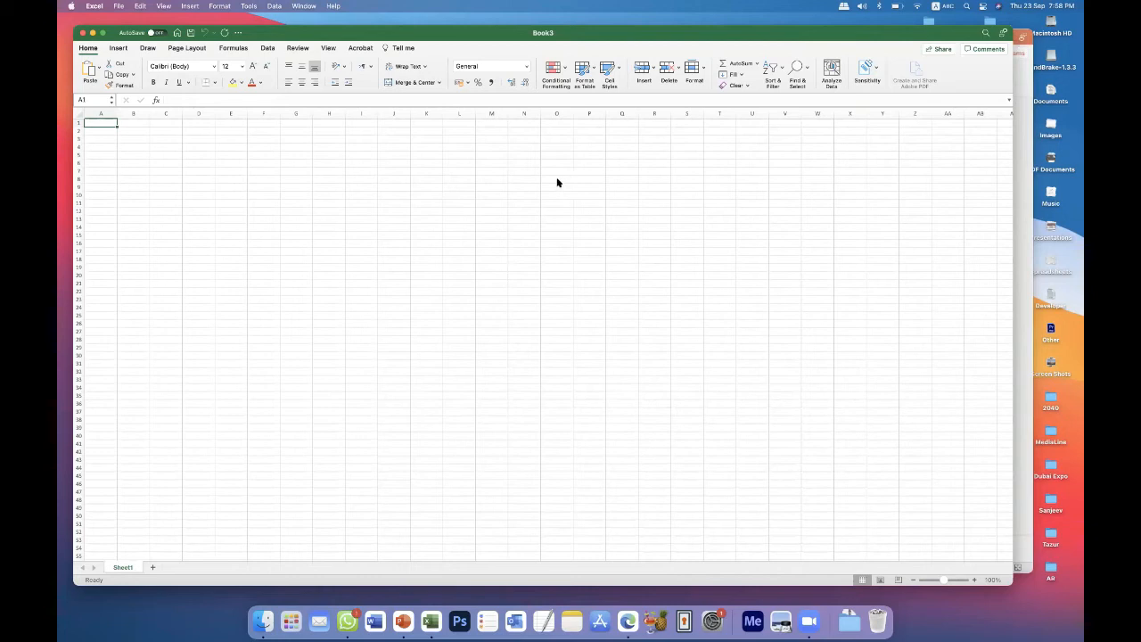
Examine the Name Box and formula bar for the active cell, and select cell J26.
left_click(98, 100)
left_click(191, 100)
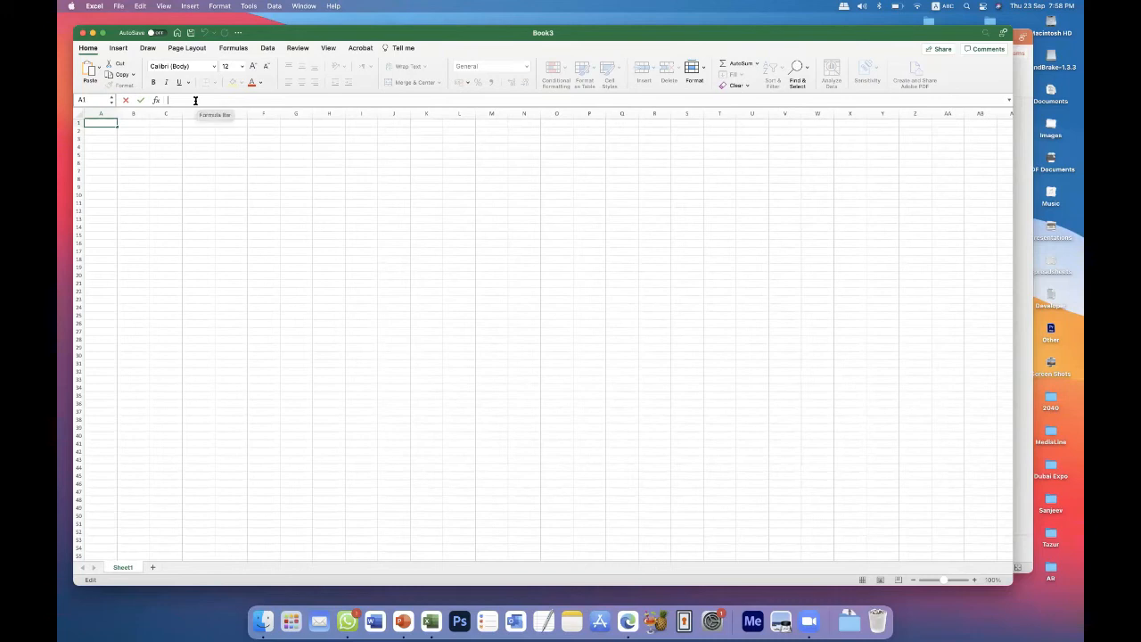
left_click(91, 101)
left_click(392, 316)
left_click(392, 326)
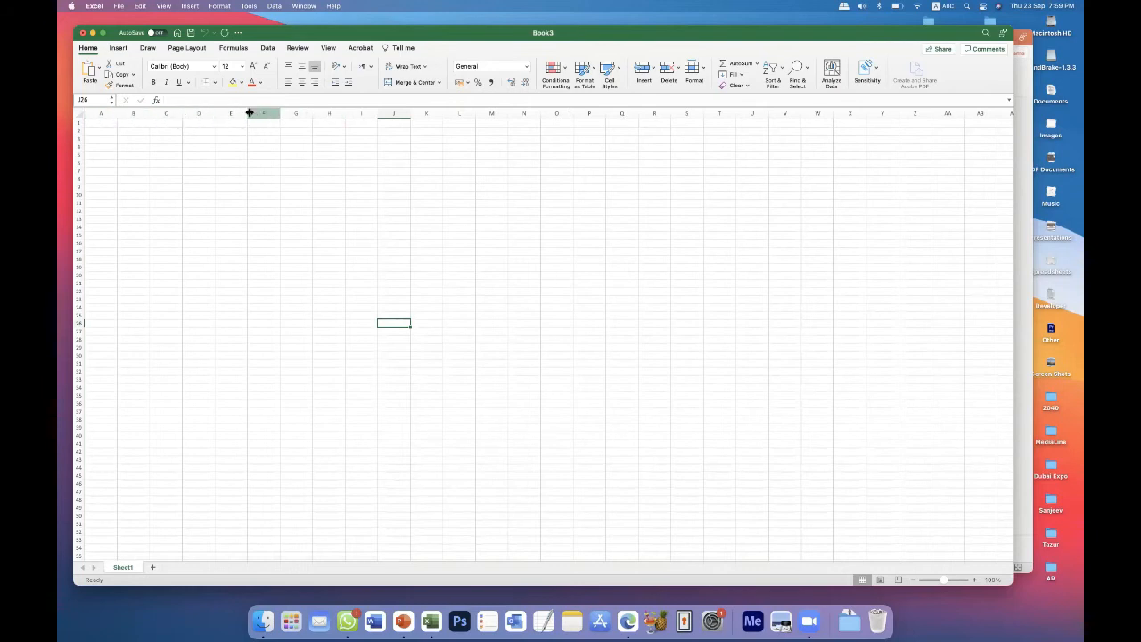
Select the whole sheet and columns A through V in turn, and return to the single cell D9.
left_click(79, 113)
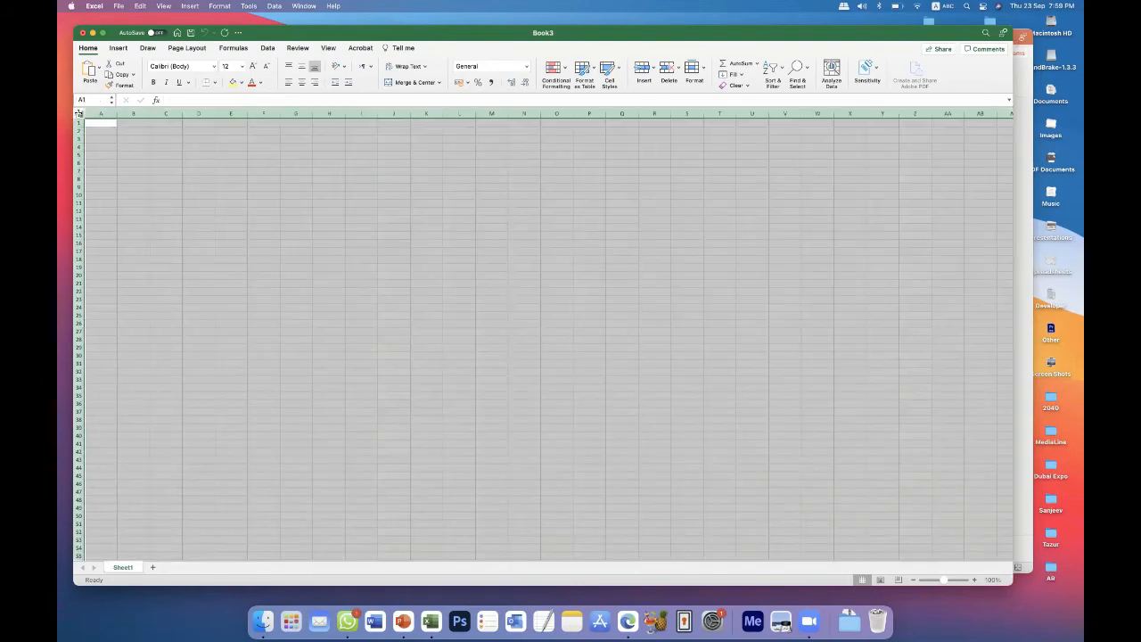
left_click(122, 153)
left_click_drag(92, 112, 296, 111)
left_click(108, 113)
left_click_drag(109, 113, 793, 109)
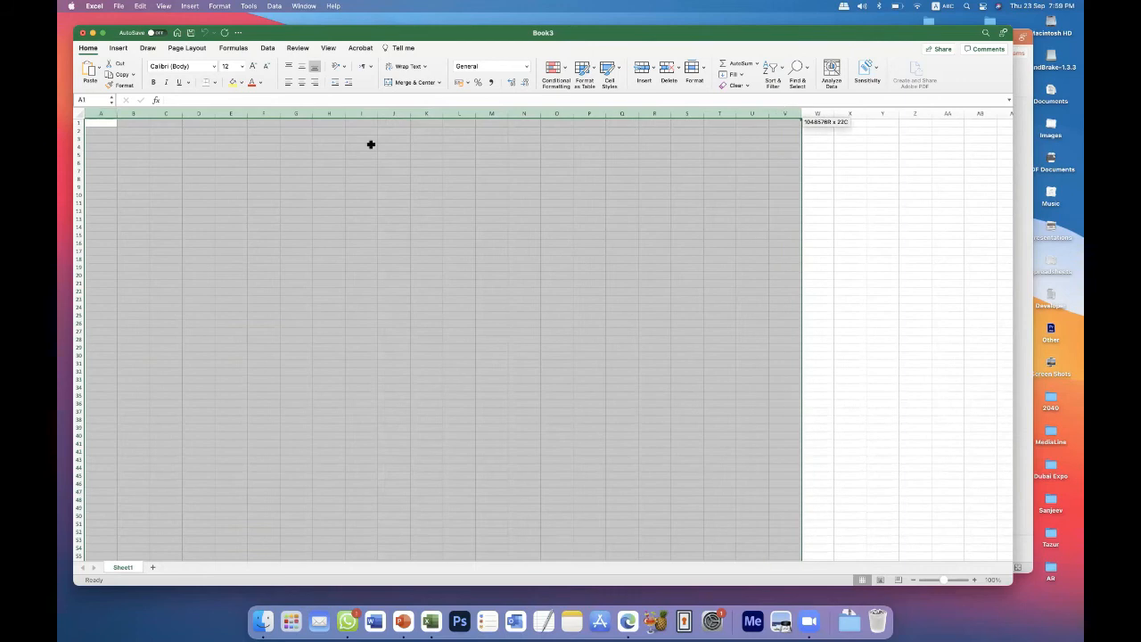
left_click(200, 185)
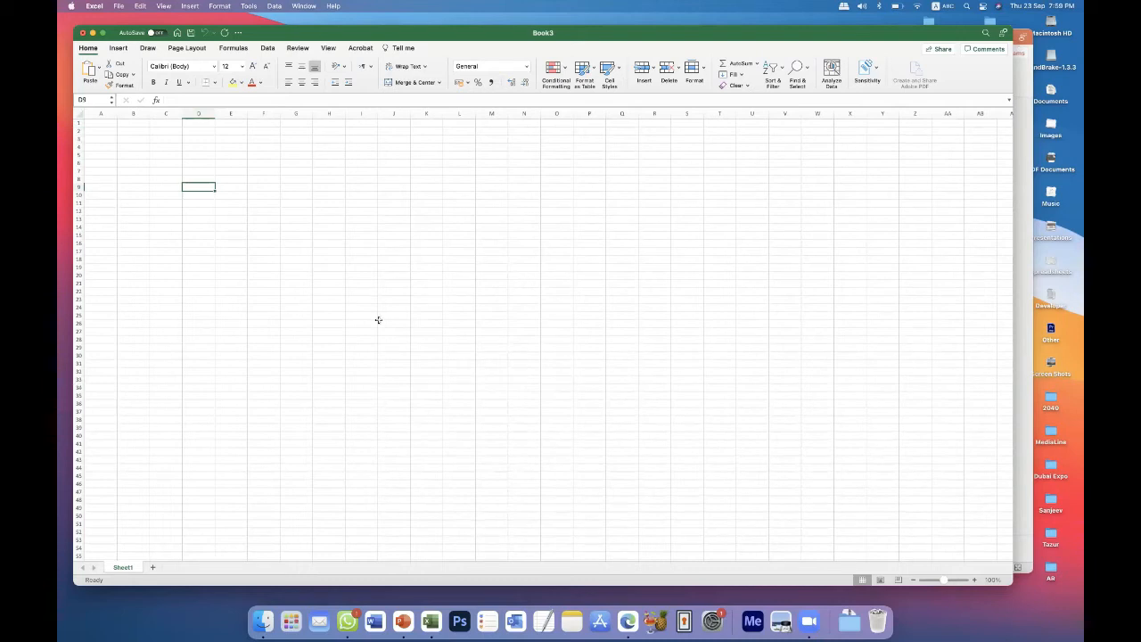
left_click(325, 258)
left_click(354, 276)
left_click(366, 297)
left_click_drag(569, 354, 563, 350)
left_click(425, 283)
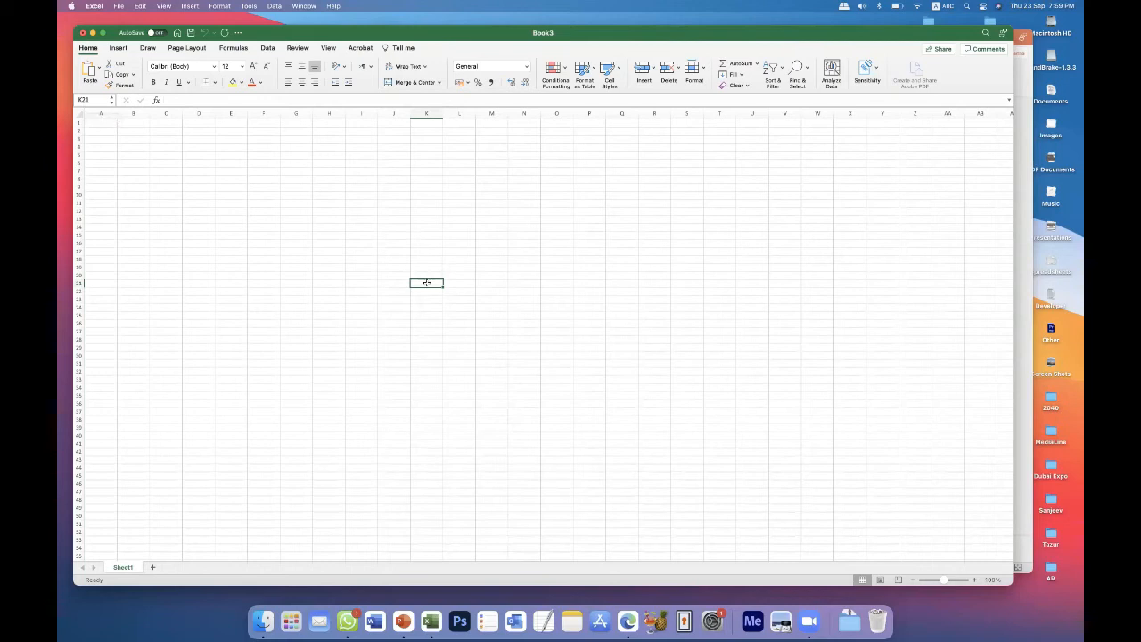
left_click(213, 188)
left_click(114, 135)
left_click(109, 128)
left_click(129, 132)
left_click(108, 128)
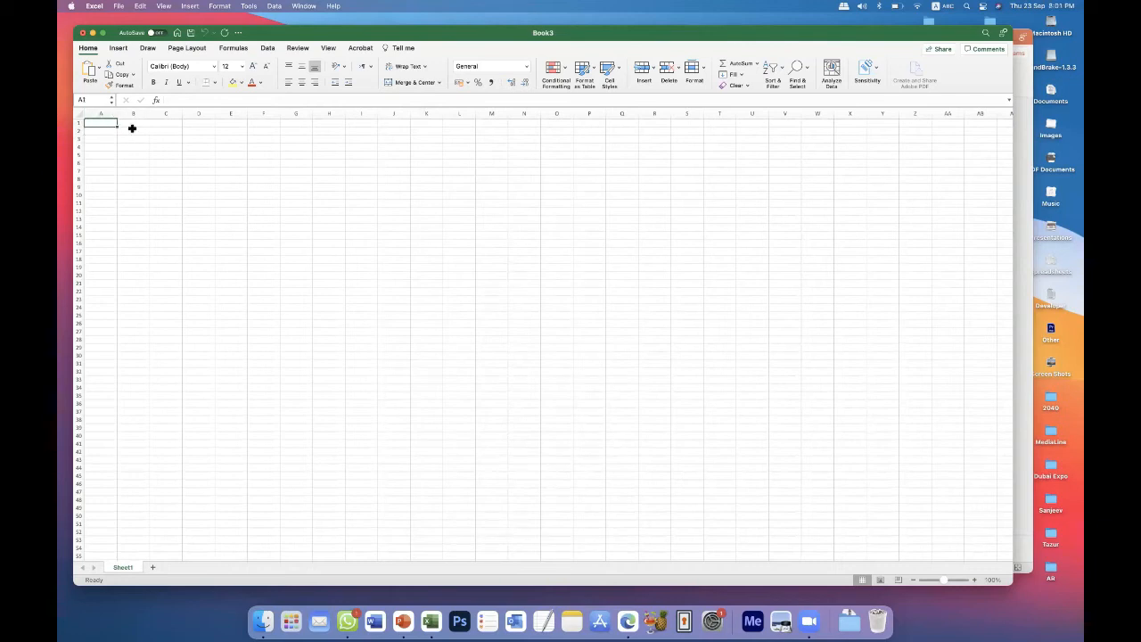
left_click(130, 131)
left_click(164, 140)
left_click(270, 187)
left_click(305, 268)
Highlight the entire columns E, G and H one after another to show what a column is.
left_click(231, 113)
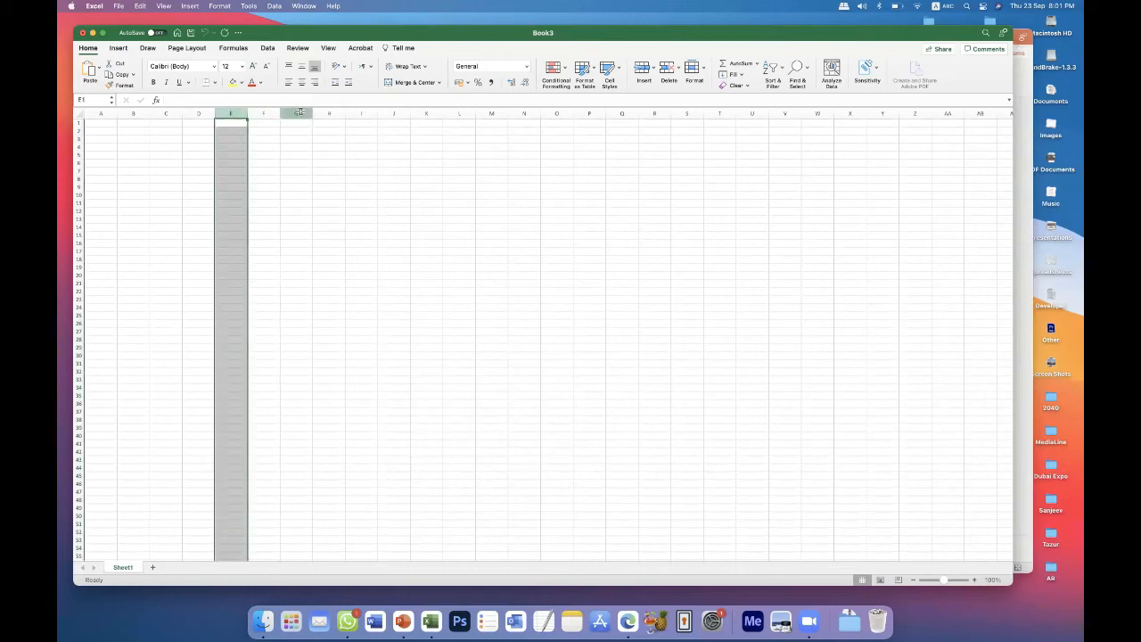
left_click(296, 113)
left_click(330, 113)
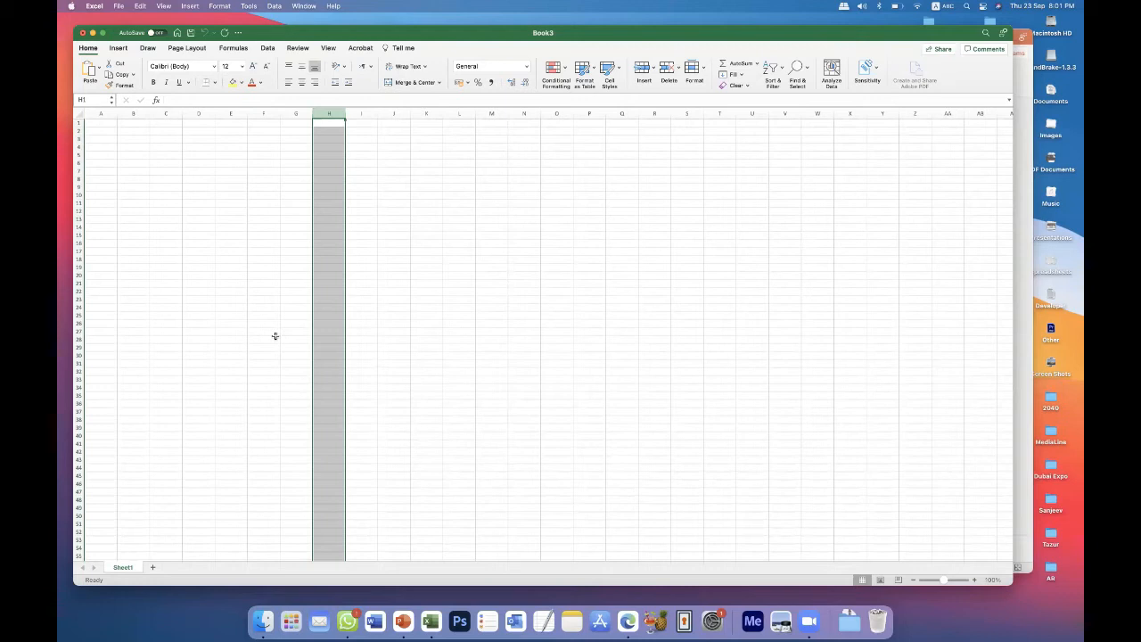
left_click(434, 322)
left_click(197, 156)
Enter random sample text in cell G11, delete it again, and move down to cell G14.
left_click(288, 201)
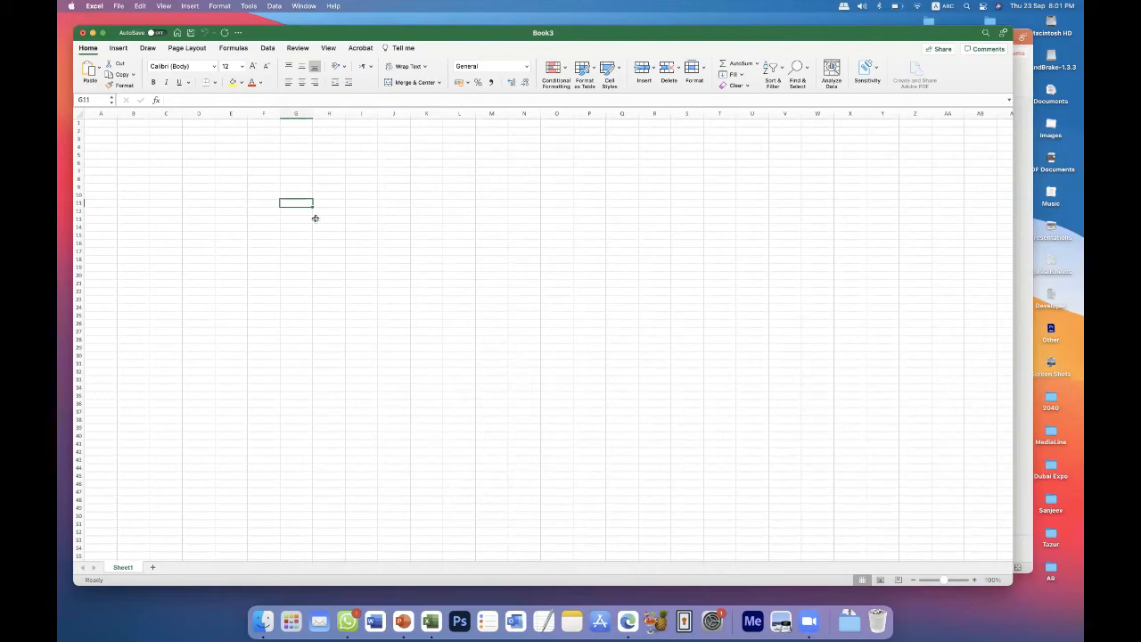
type("sadfdasofuasdfsdfasdf\\")
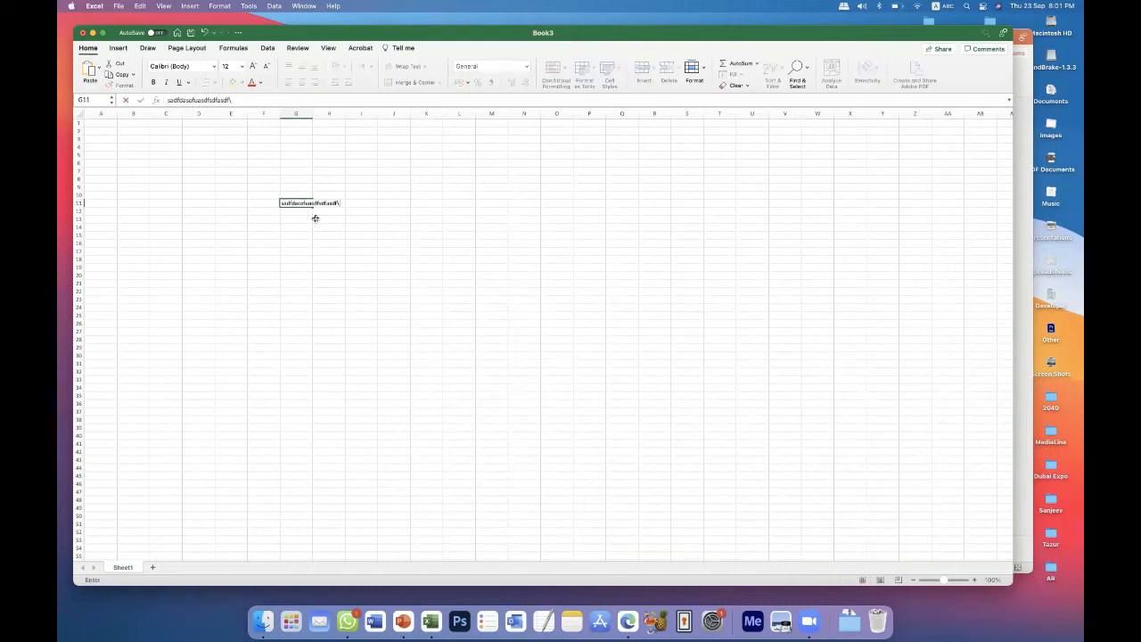
key("Return")
key("Up")
key("Delete")
key("Down")
key("Down")
key("Down")
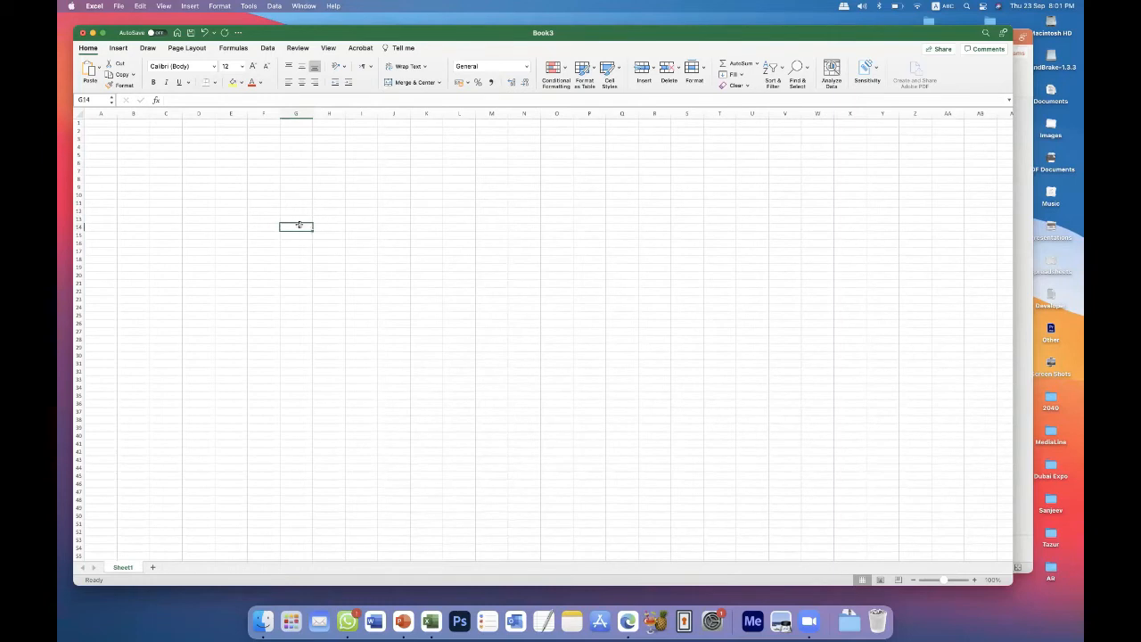
Highlight the cell range K5:K28 and return to the single cell F14.
left_click(296, 259)
left_click(472, 284)
left_click(453, 233)
left_click_drag(423, 155, 425, 341)
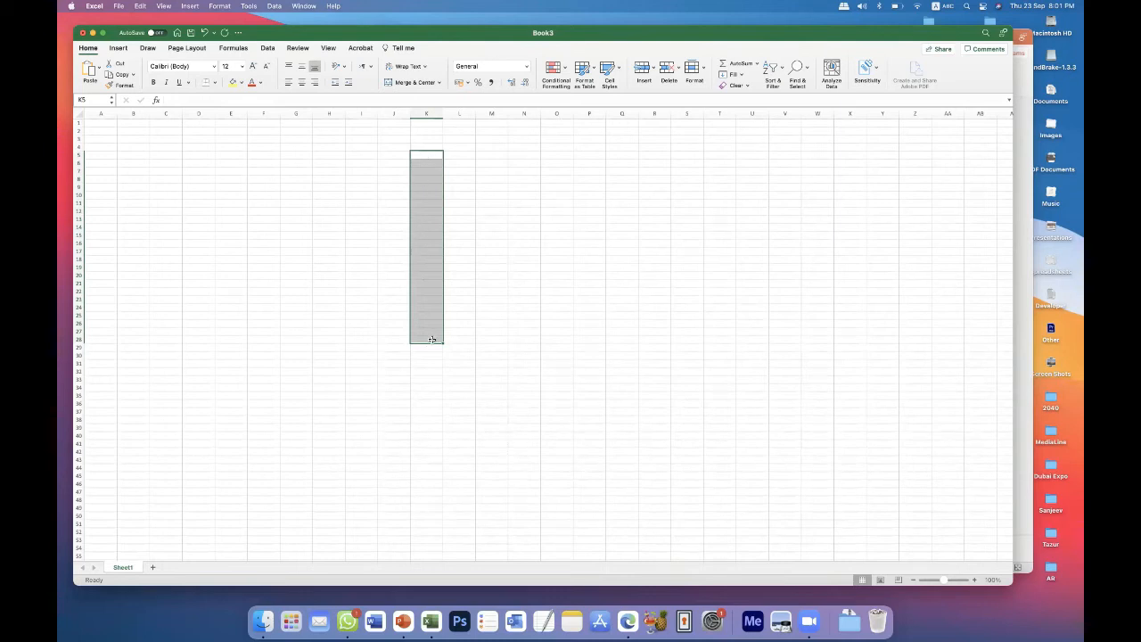
left_click(263, 226)
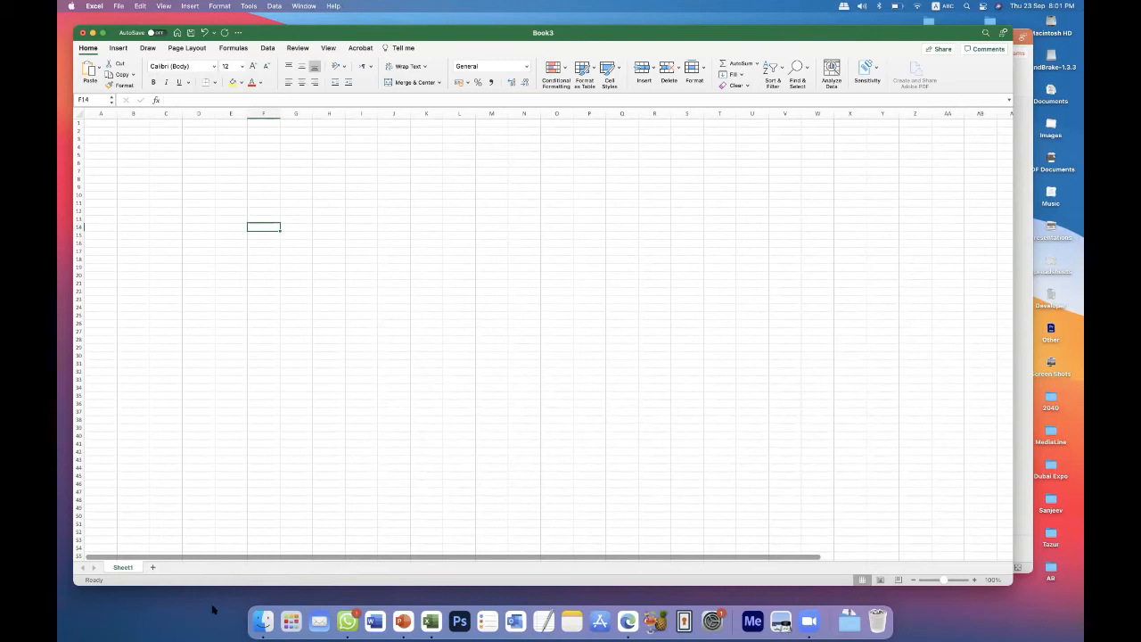
Rename Sheet1 as "Jan Salary" and select the range A2:U50 on it.
double_click(121, 568)
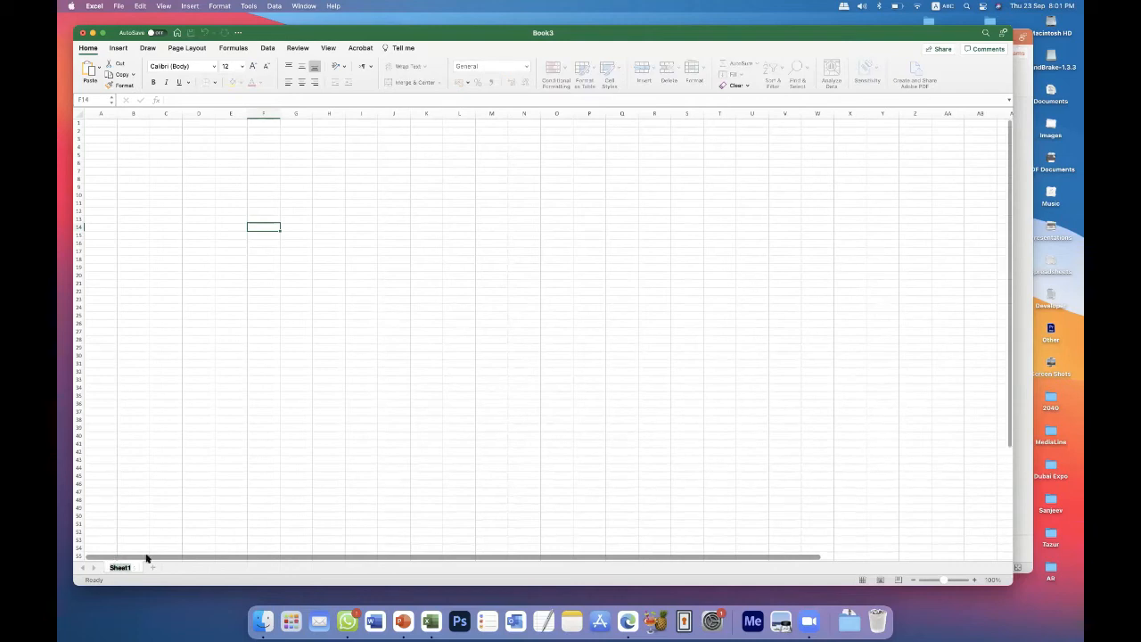
type("Jan Salary")
key("Return")
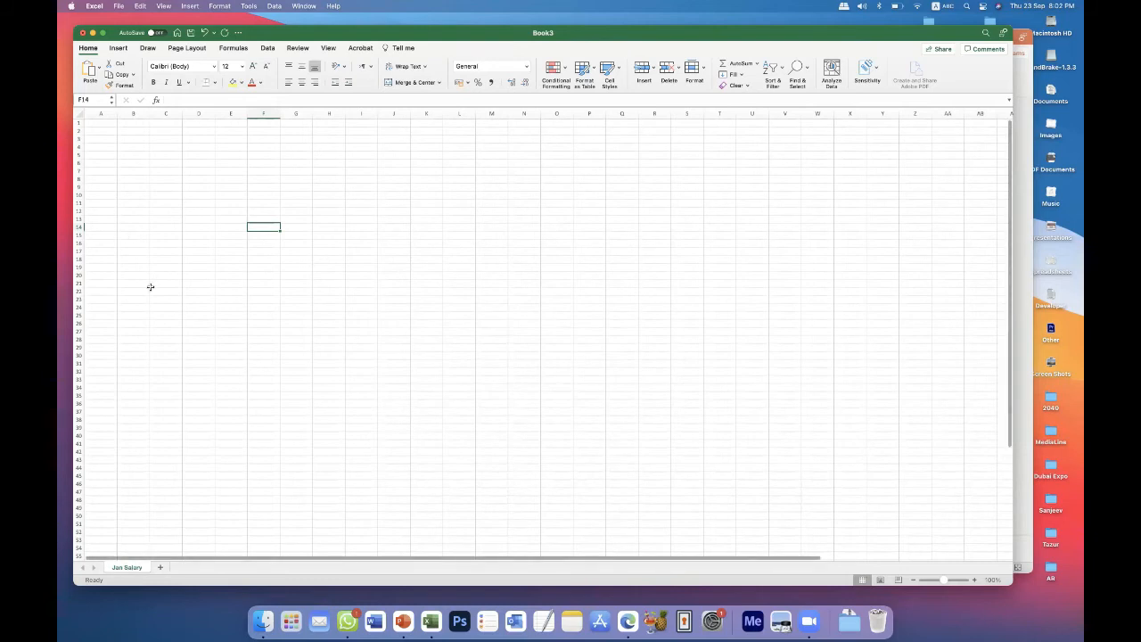
left_click(163, 178)
left_click_drag(108, 132, 765, 518)
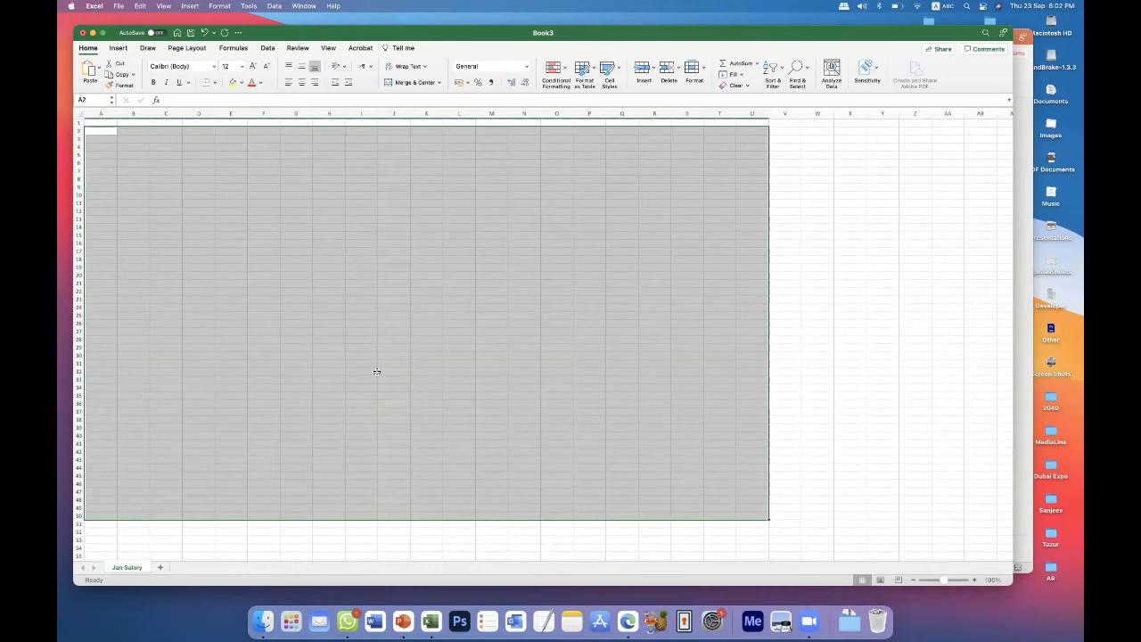
Add a second worksheet and name it "FEB Salary".
left_click(162, 570)
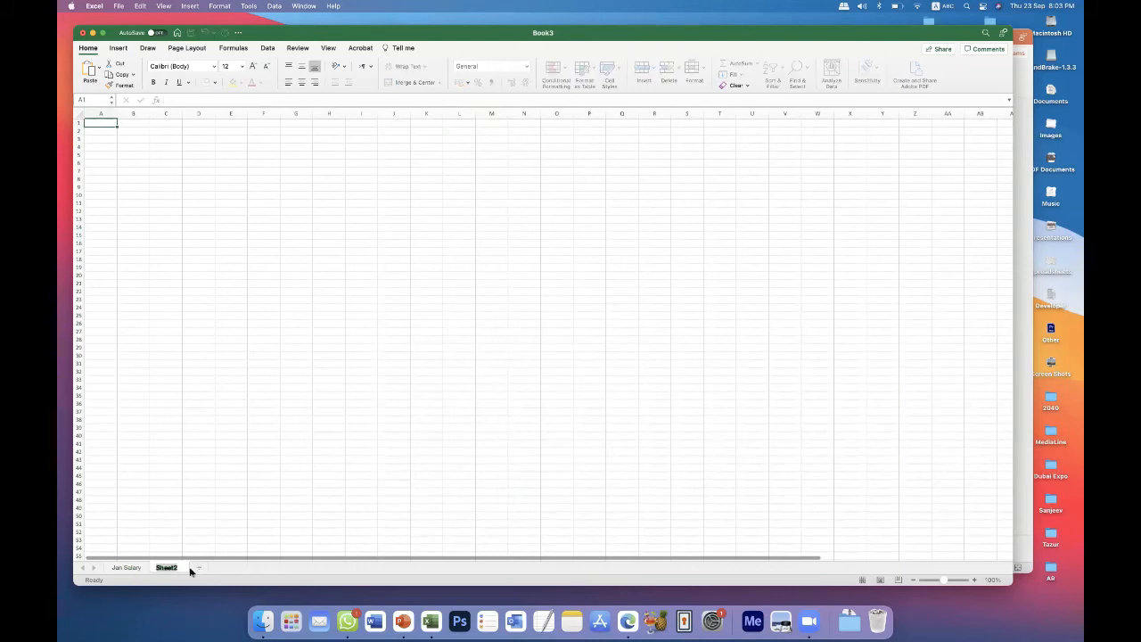
type("FEB")
key("Return")
double_click(170, 569)
type("Salary")
key("Return")
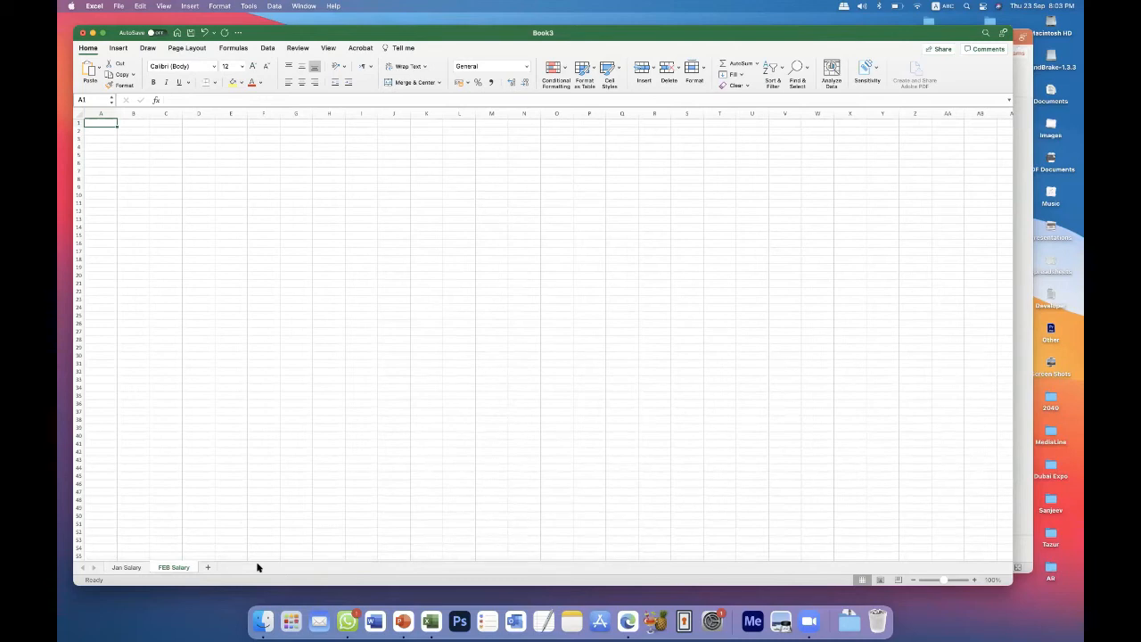
Save the workbook to the Mac's Desktop folder as "First Excel Class" in Excel Workbook (.xlsx) format.
left_click(505, 402)
key("super+s")
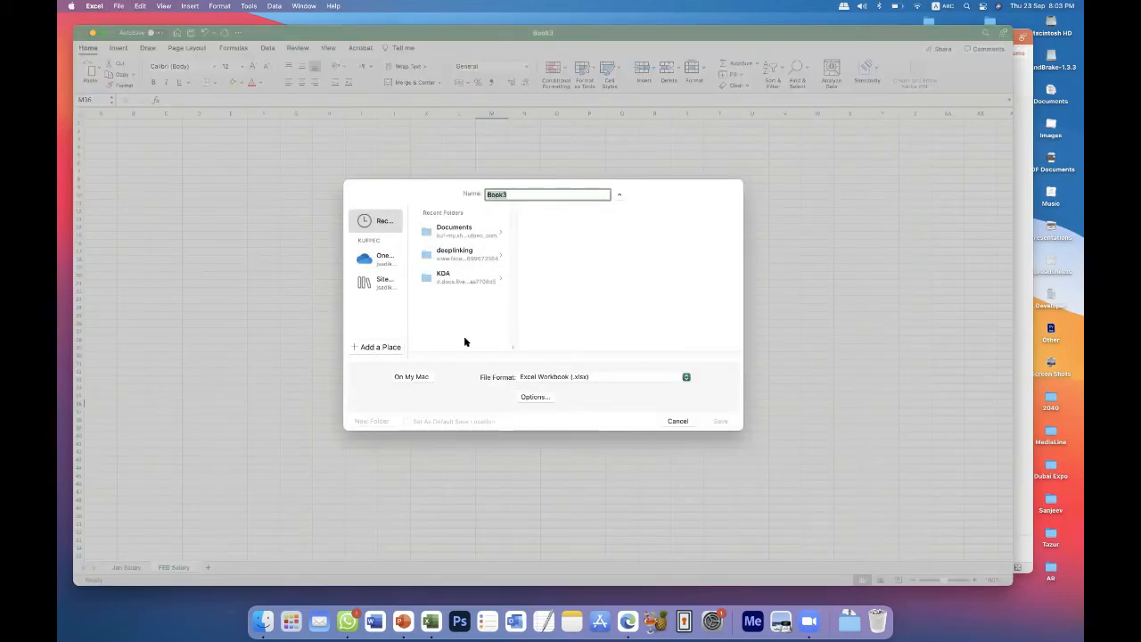
left_click(461, 232)
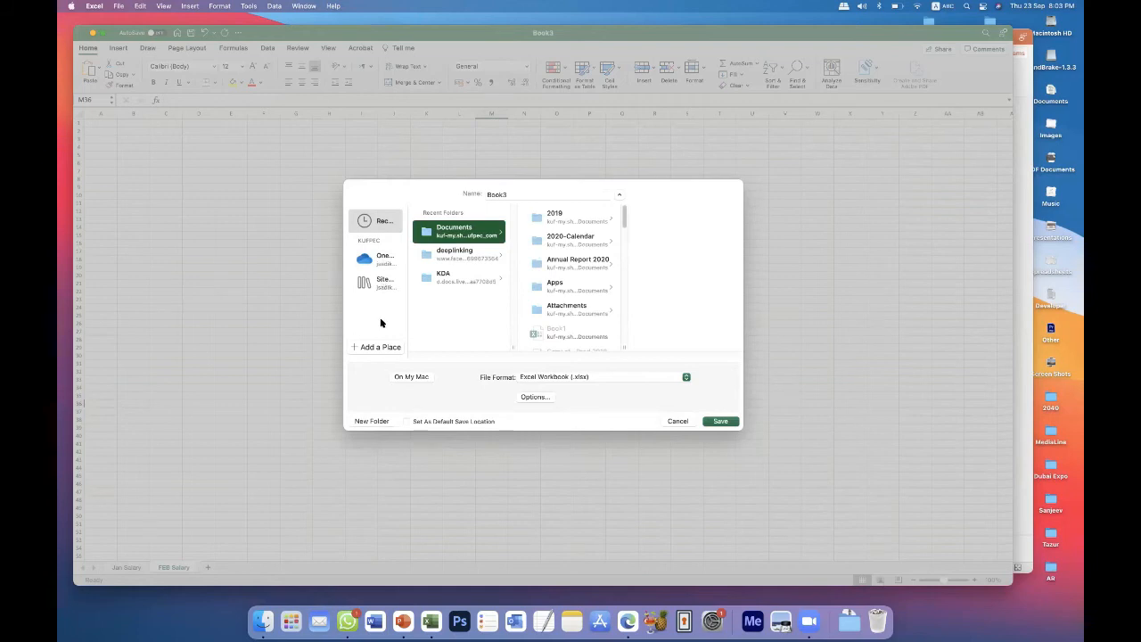
left_click(406, 380)
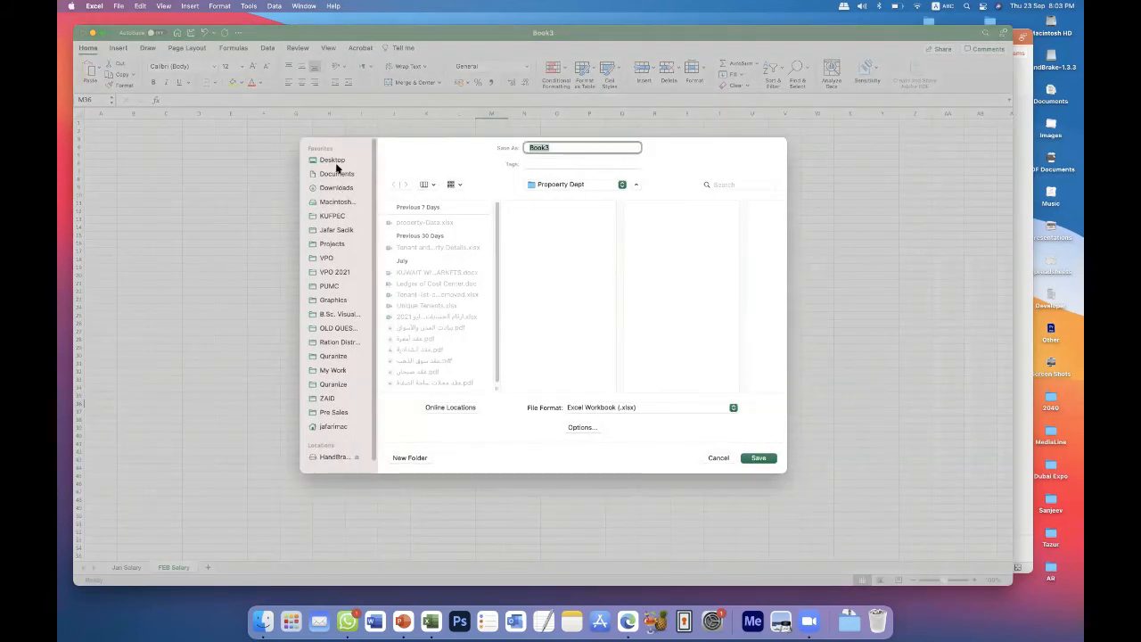
left_click(343, 159)
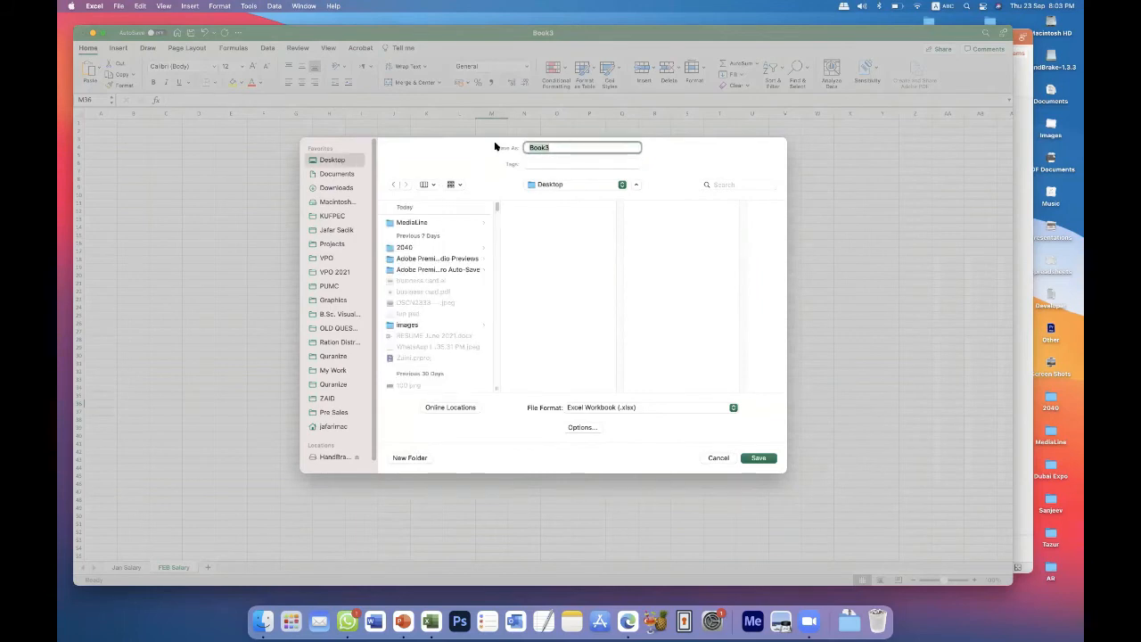
type("First Excel Class")
key("Return")
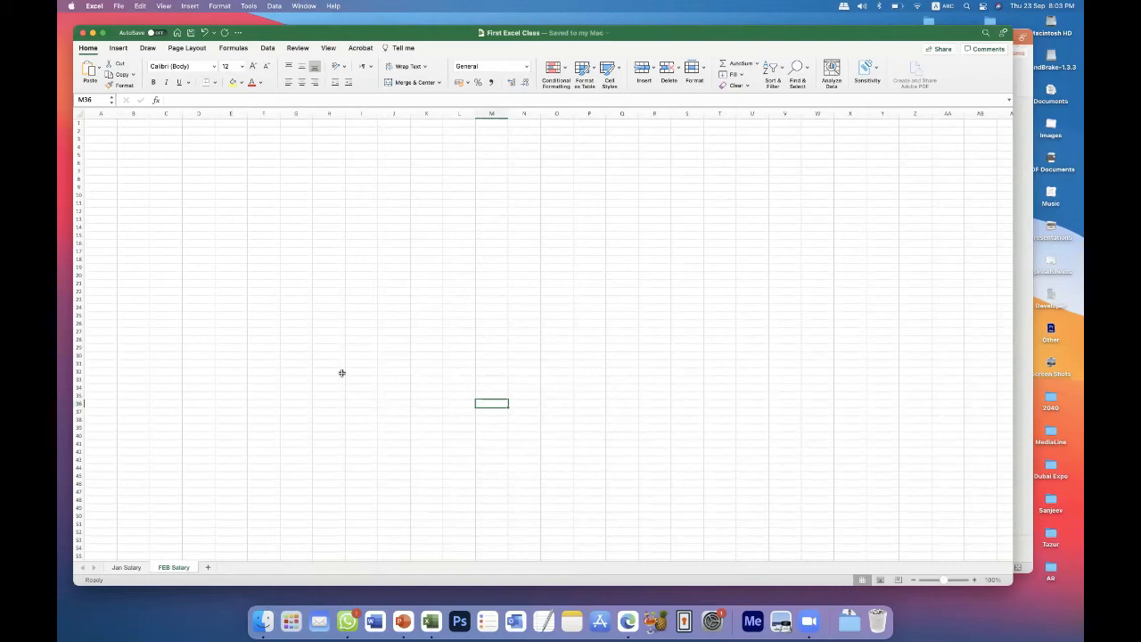
Switch between the FEB Salary and Jan Salary sheets, ending on Jan Salary.
left_click(137, 569)
left_click(177, 568)
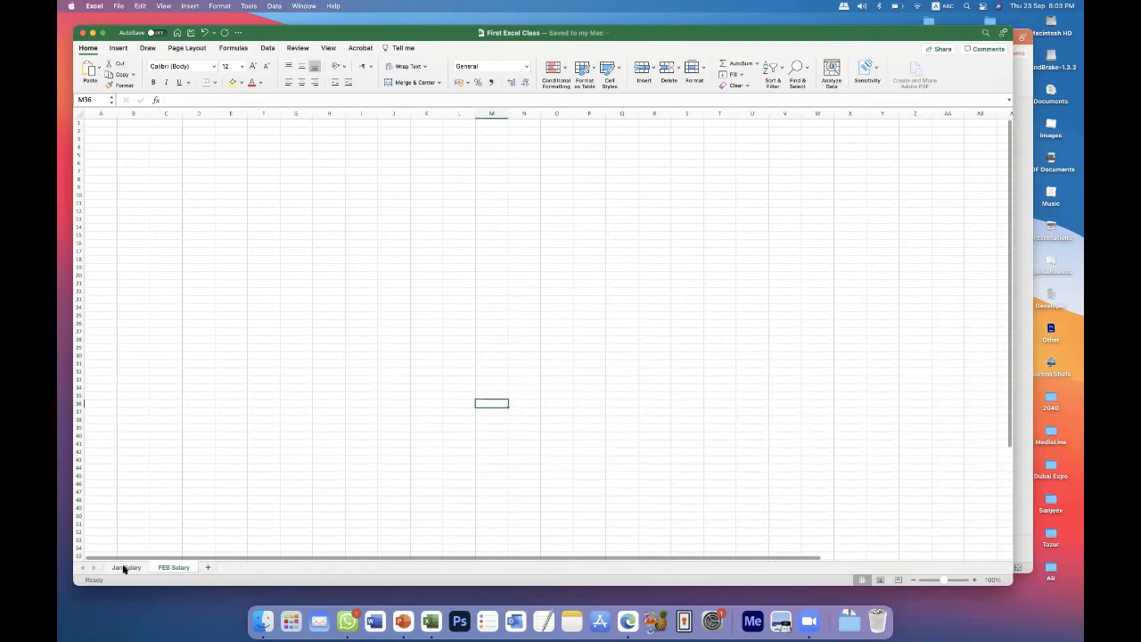
left_click(132, 569)
left_click(161, 568)
left_click(132, 567)
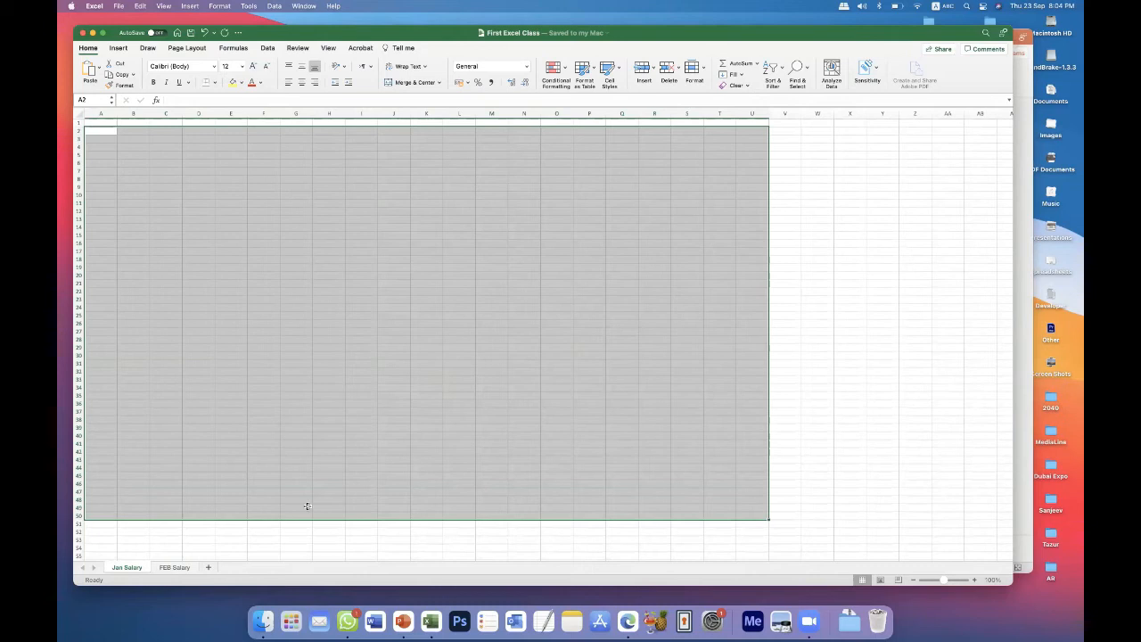
Flip repeatedly between the two salary sheets and finish with cell F20 selected on Jan Salary.
left_click(172, 568)
left_click(127, 568)
left_click(166, 568)
left_click(133, 567)
left_click(181, 566)
left_click(137, 569)
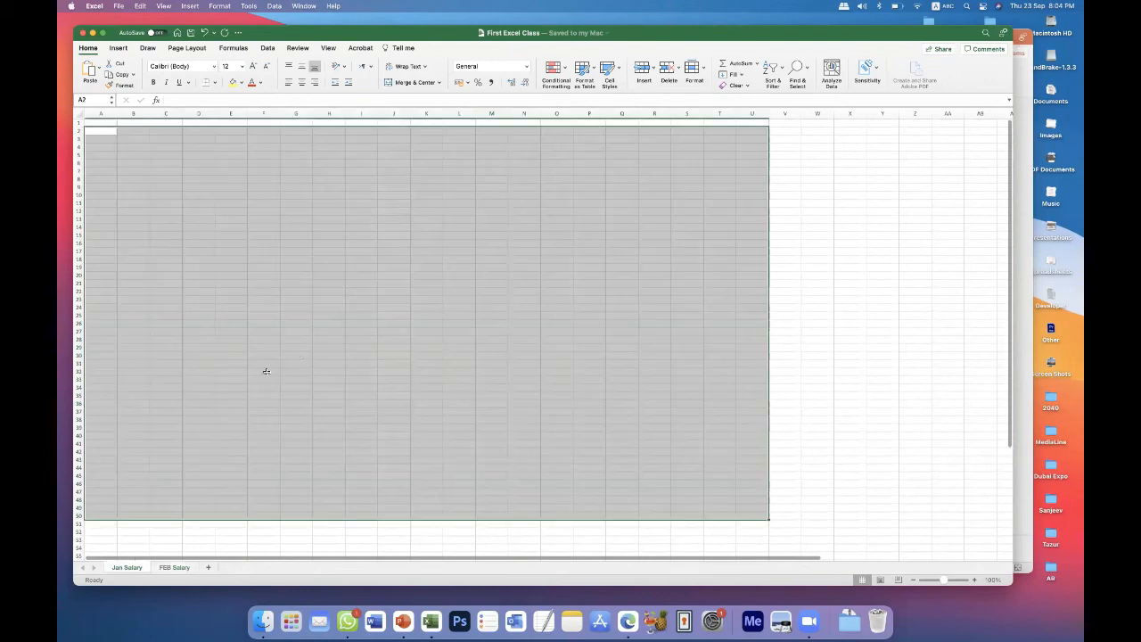
left_click(269, 275)
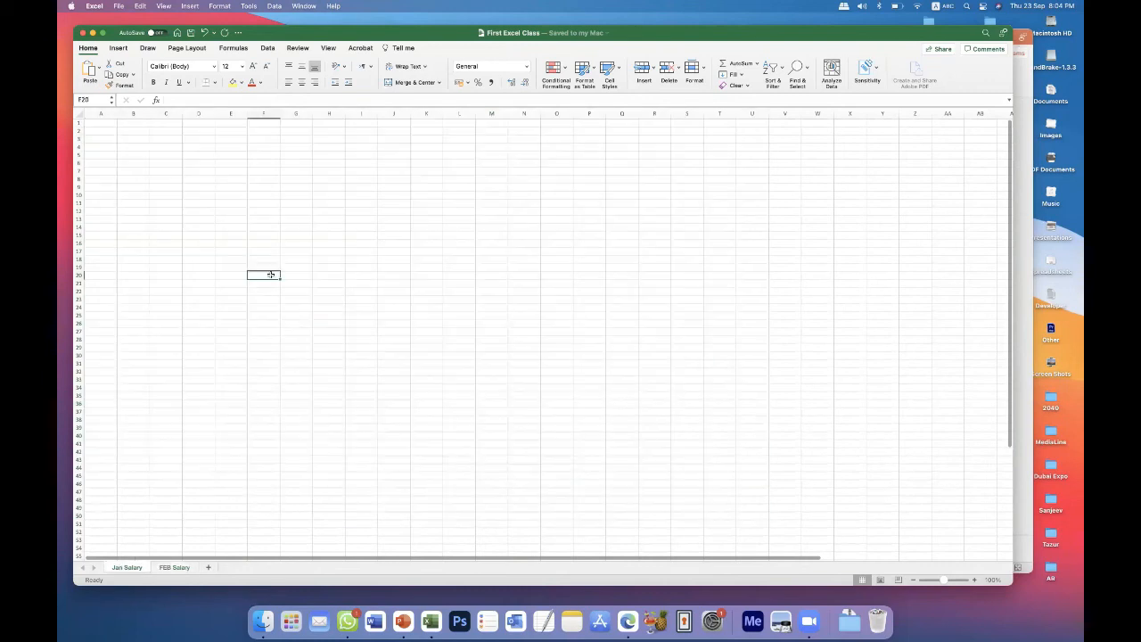
left_click(119, 9)
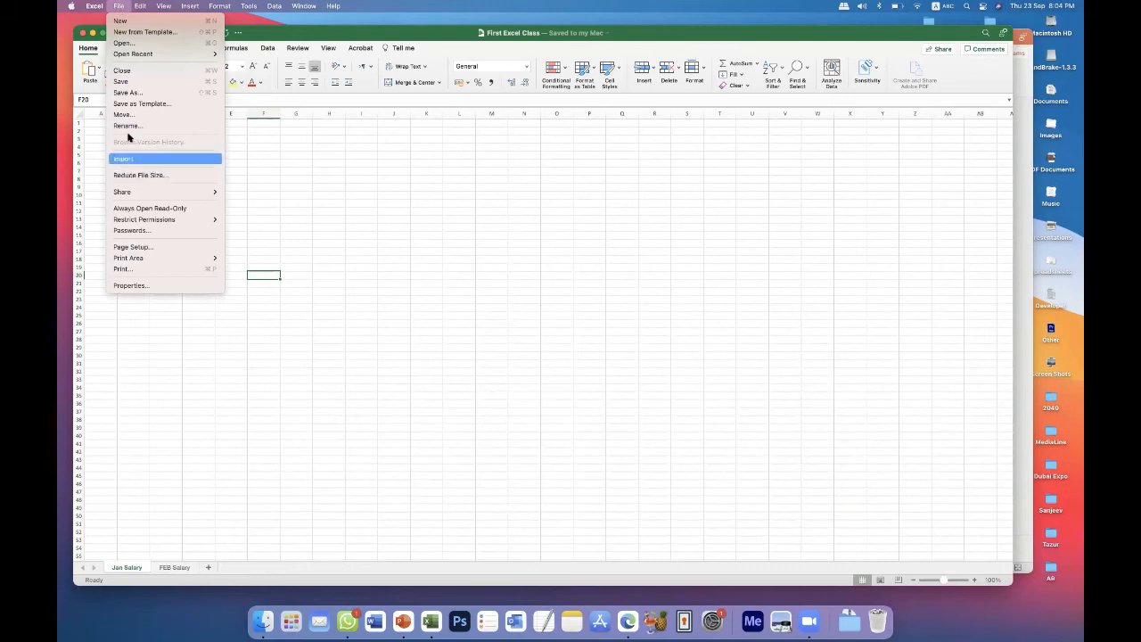
left_click(504, 300)
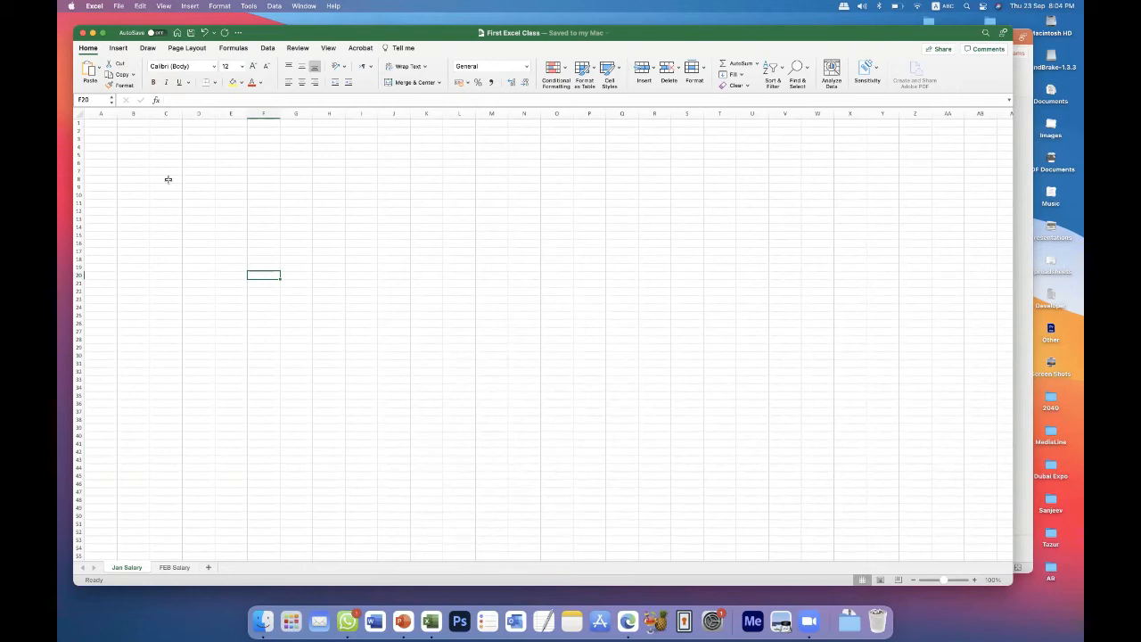
left_click(293, 241)
left_click(268, 204)
left_click(321, 180)
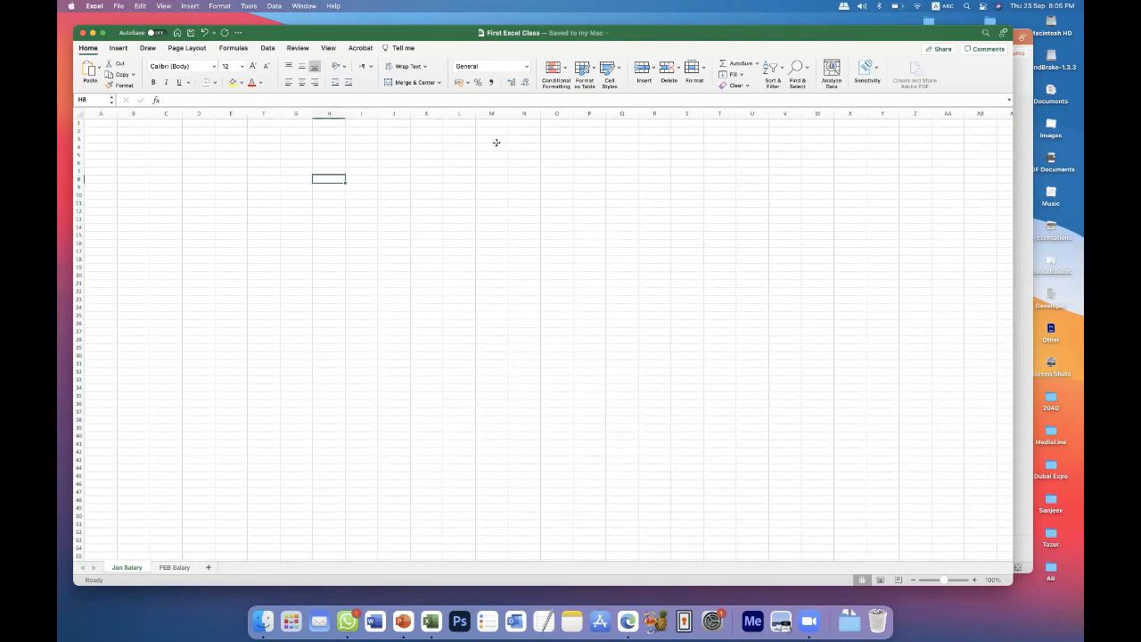
Contrast selecting the whole of column M with selecting only the ranges M2:M30 and M3:M29.
left_click(492, 114)
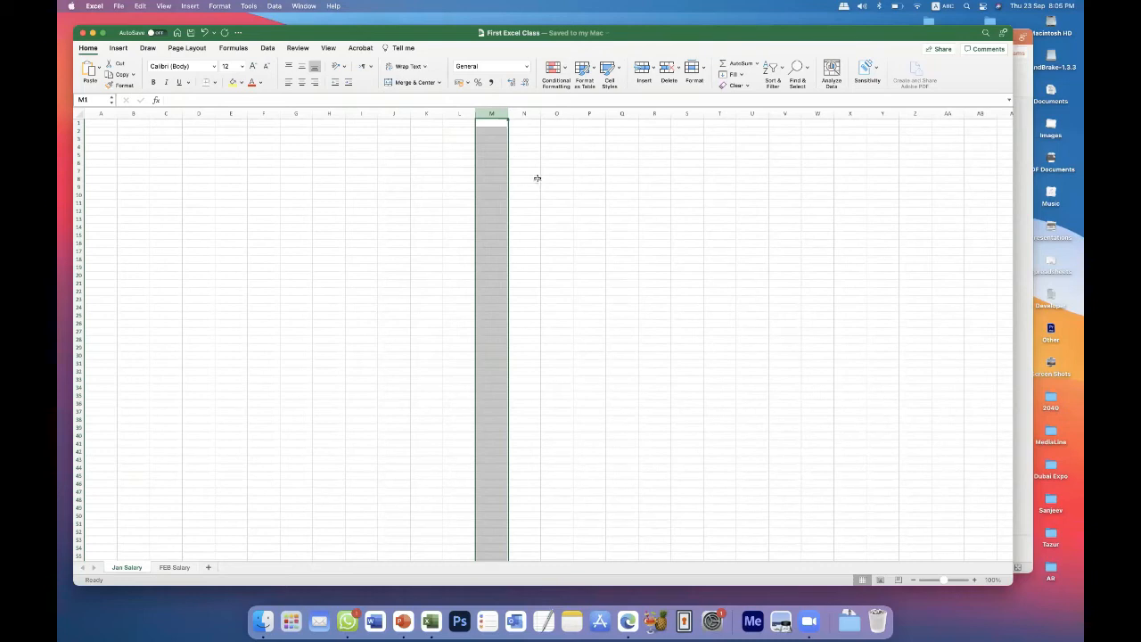
left_click(537, 179)
left_click_drag(491, 131, 492, 358)
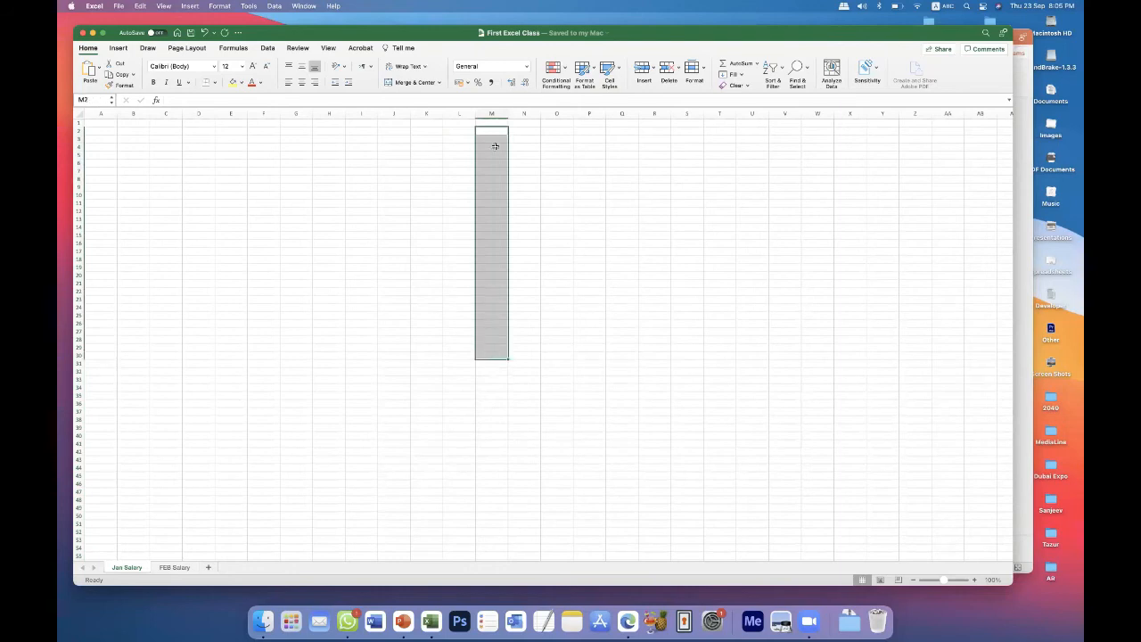
left_click(491, 111)
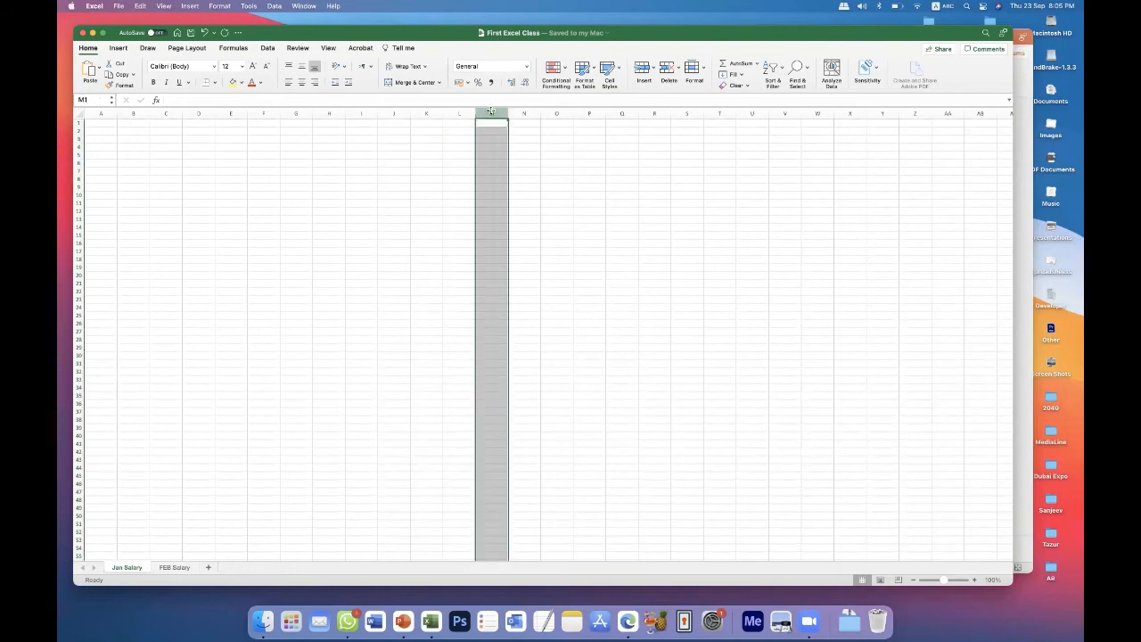
left_click(526, 186)
left_click_drag(492, 139, 486, 345)
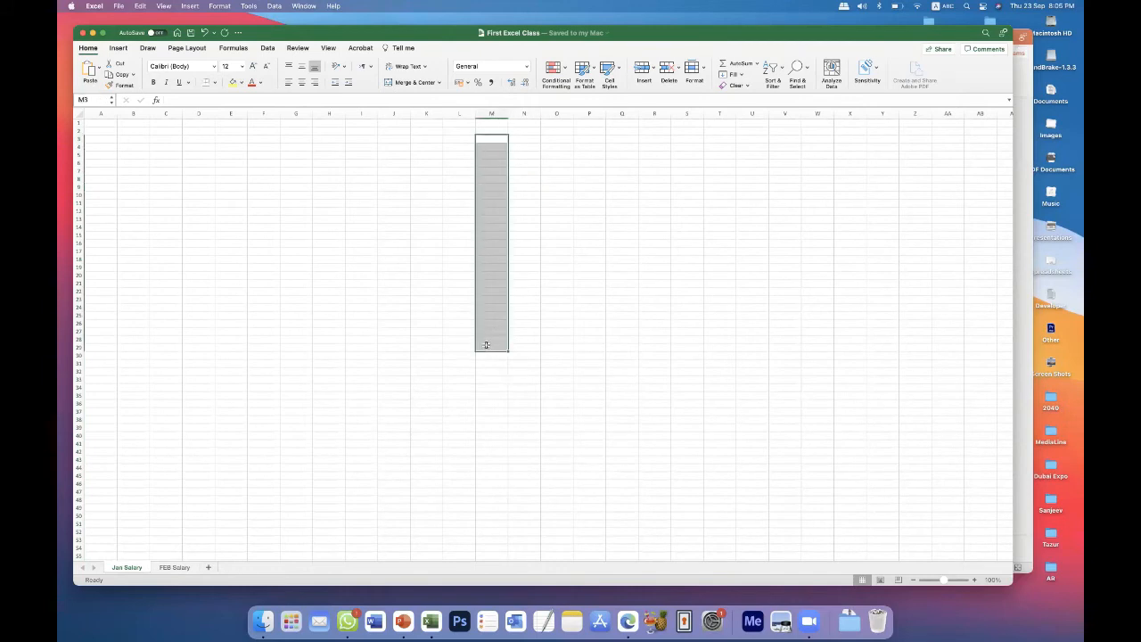
Select partial blocks of column M starting from M3, such as M3:M14 and M3:M24.
left_click(523, 343)
left_click_drag(491, 140, 495, 227)
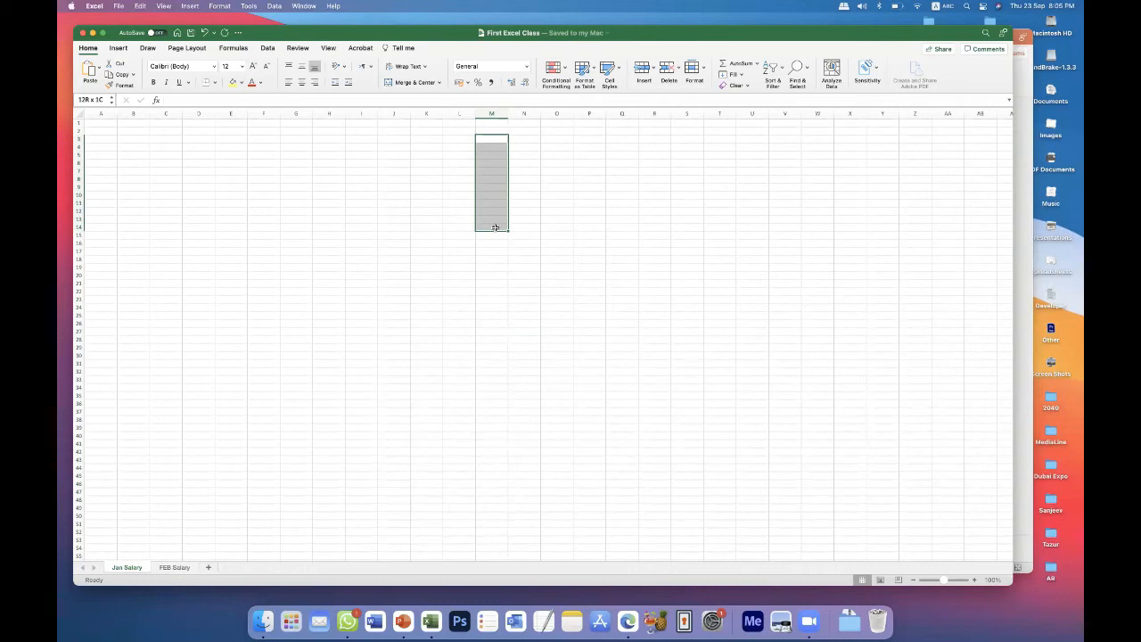
left_click_drag(495, 228, 495, 228)
left_click(499, 248)
left_click(491, 168)
left_click(490, 305, "shift")
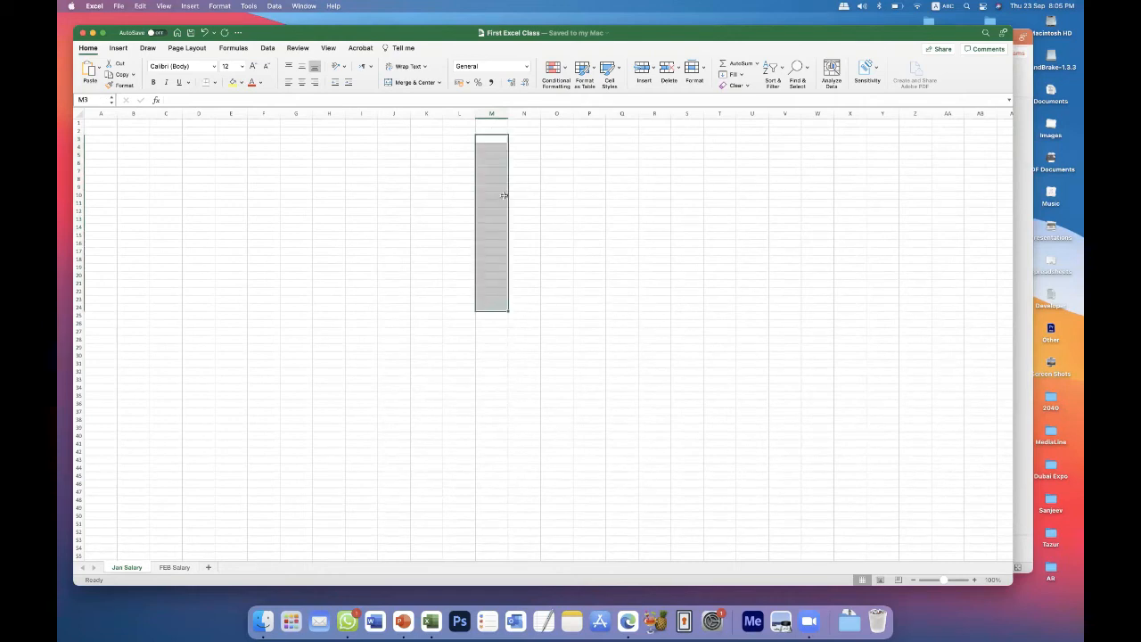
left_click_drag(490, 135, 496, 320)
Enter the numbers 12, 34, 23, 23, 12, 324 and 45 down cells L6 to L12.
left_click(459, 164)
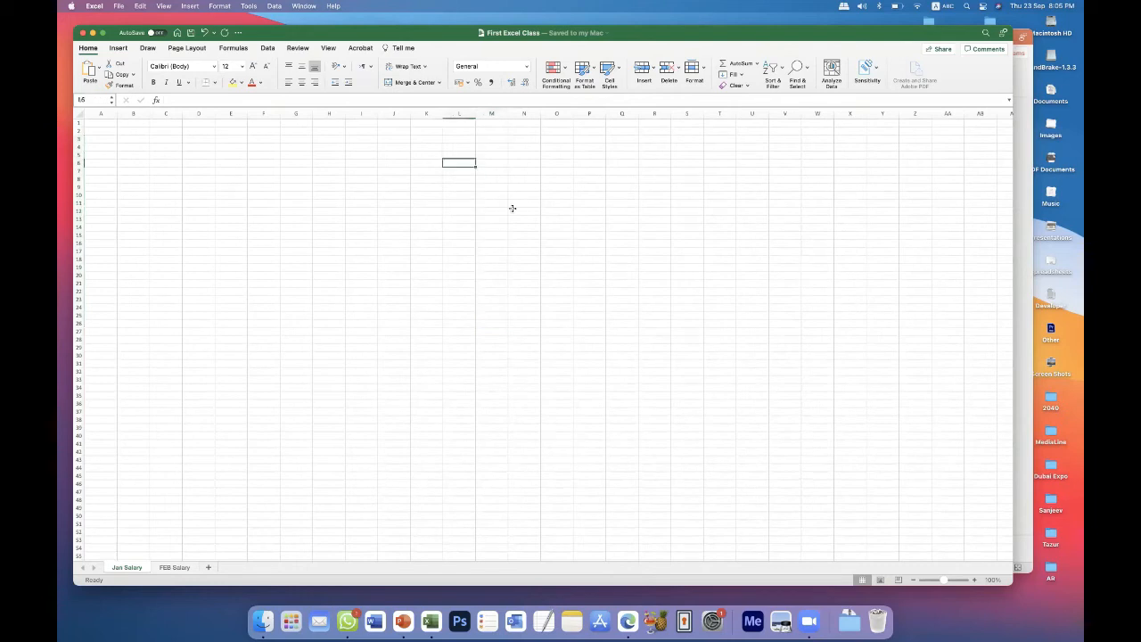
type("12")
key("Return")
type("14")
key("Return")
type("25")
key("Return")
type("25")
key("Return")
type("32")
key("Return")
type("324")
key("Return")
type("45")
key("Return")
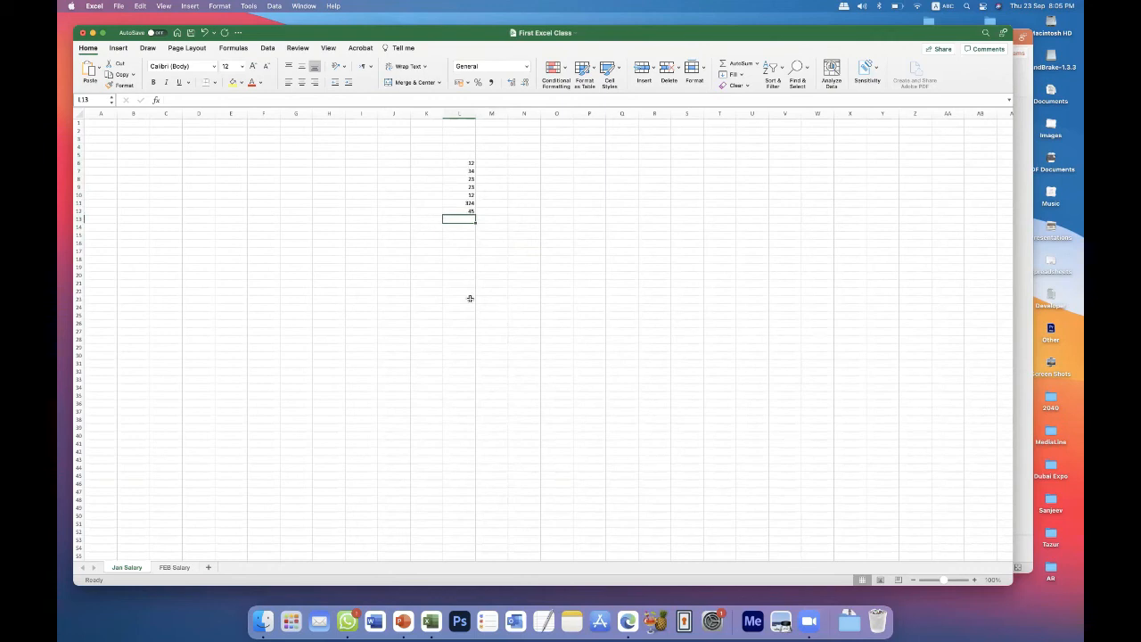
Total the numbers in L6 to L12 in cell L20 with the formula =SUM(L6:L12).
left_click(455, 251)
left_click(465, 163)
left_click(456, 177)
left_click(458, 161)
left_click(469, 211)
left_click(460, 275)
type("=")
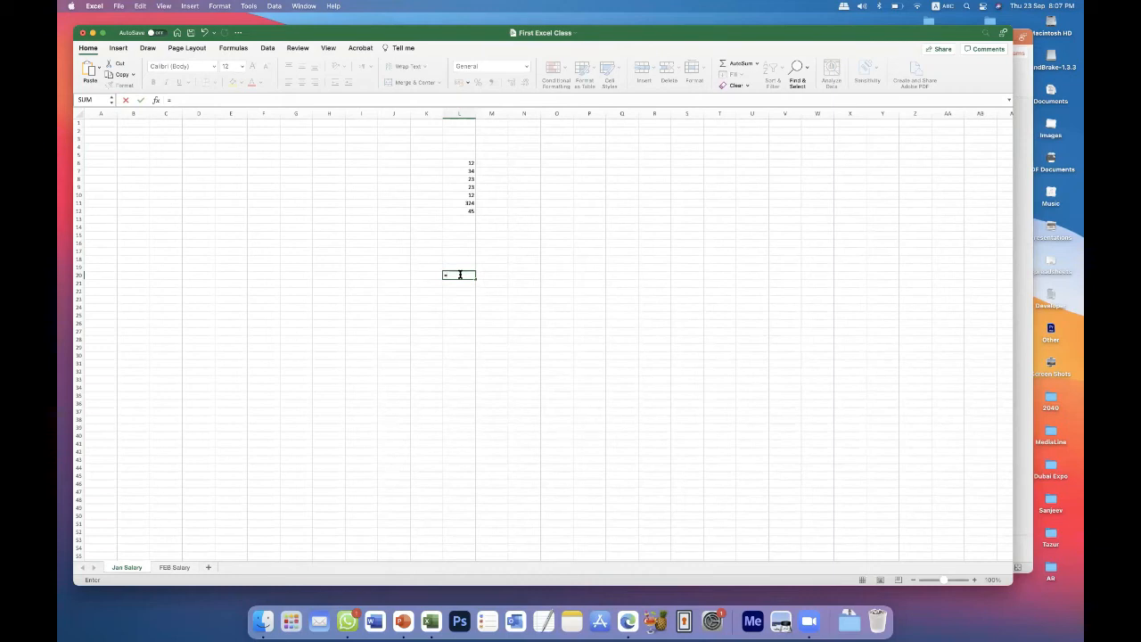
type("sum")
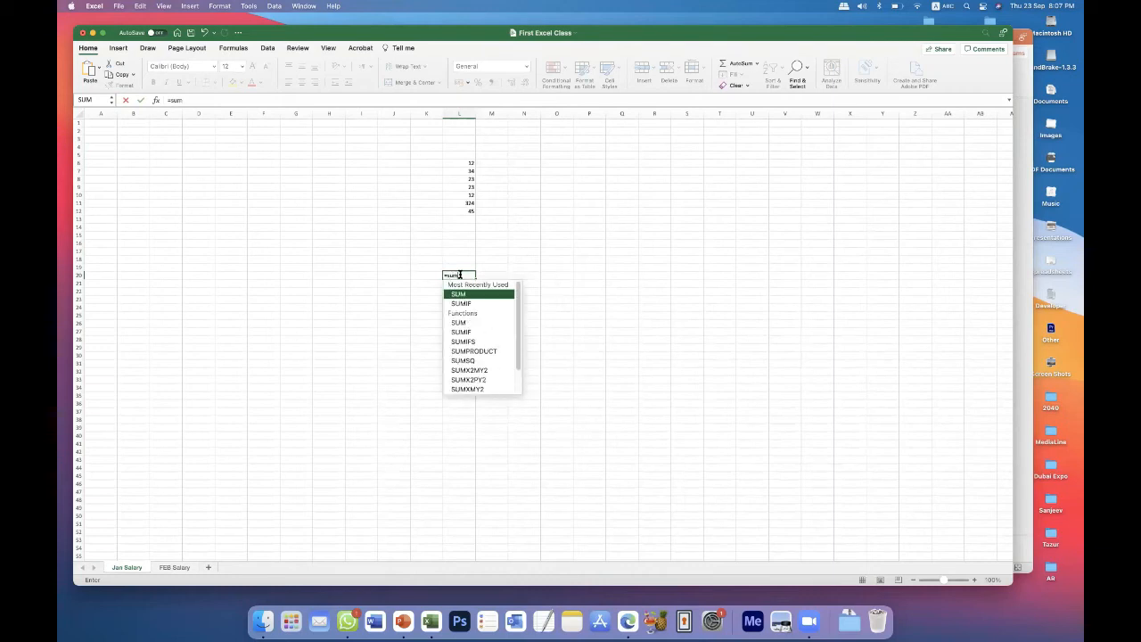
type("(")
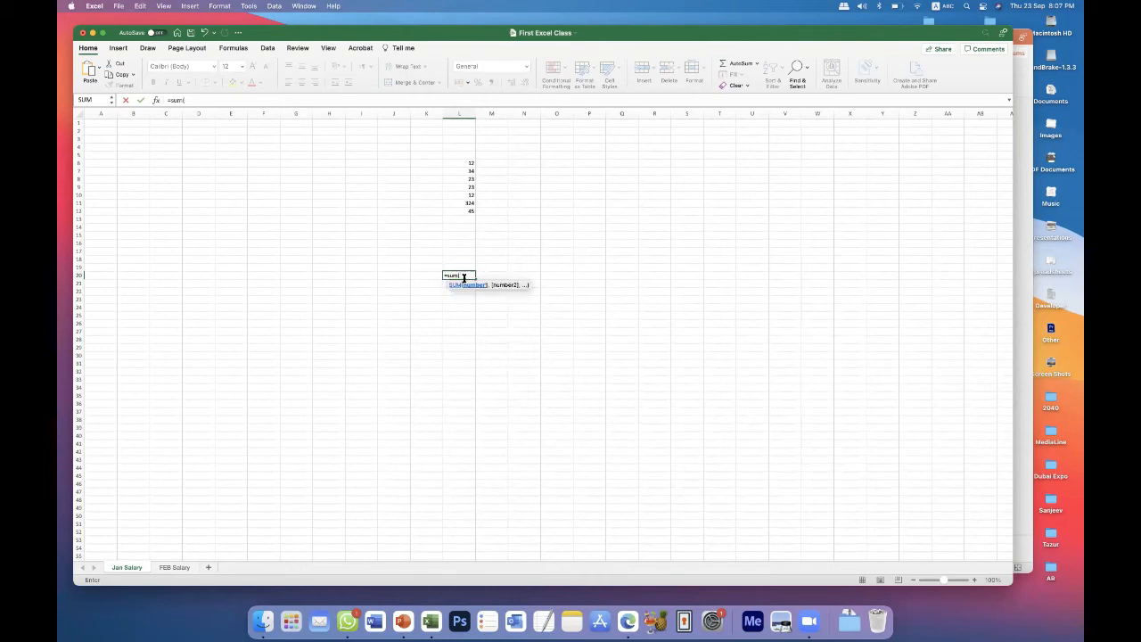
type("L6:")
type("L")
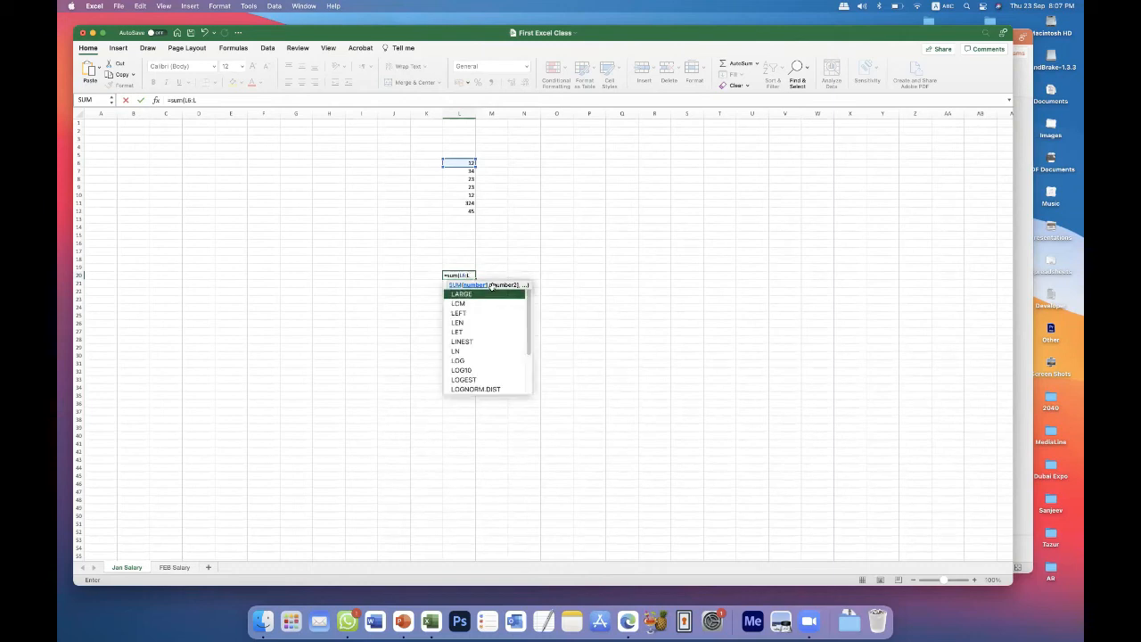
type("12)")
key("Return")
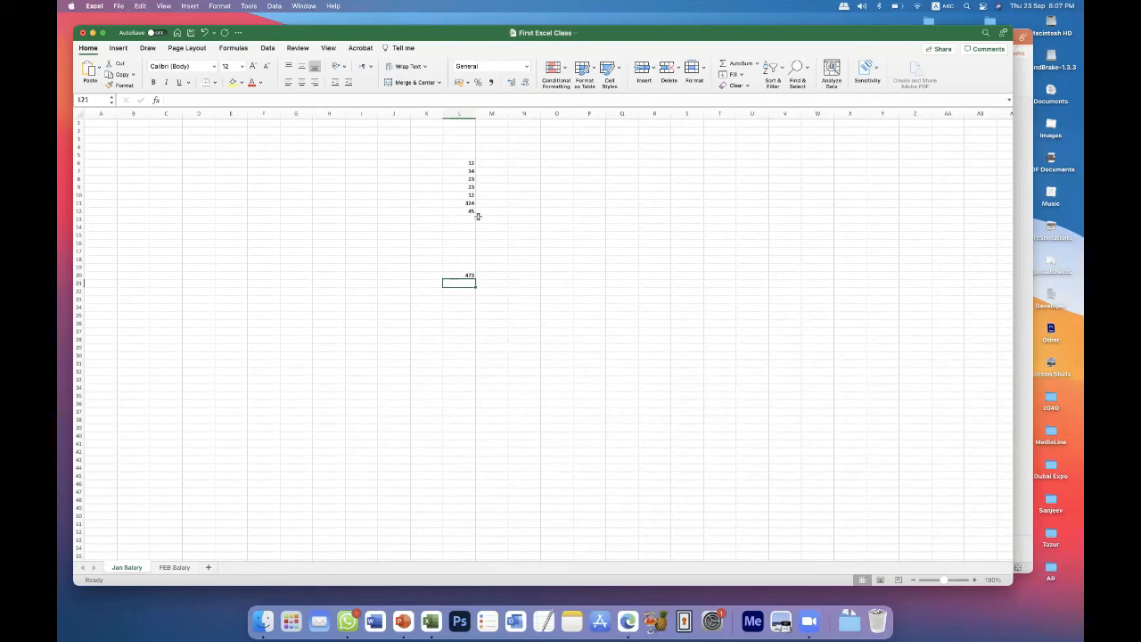
Check the summed range L6:L12 and the formula behind the total in cell L20.
left_click_drag(461, 164, 464, 212)
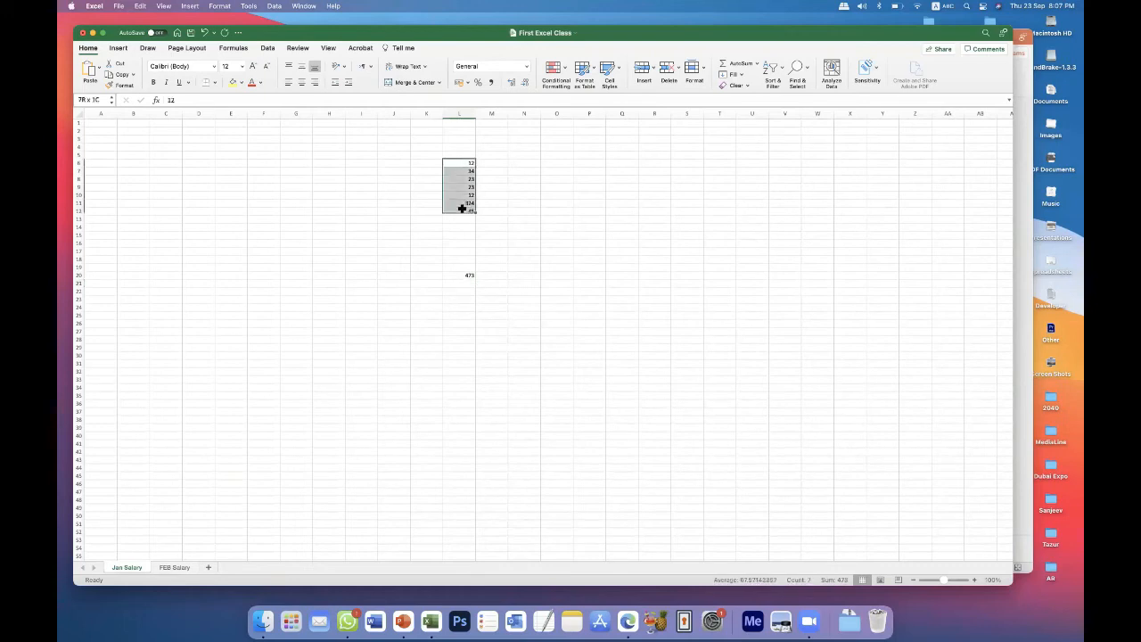
left_click(458, 275)
left_click(457, 298)
left_click(458, 276)
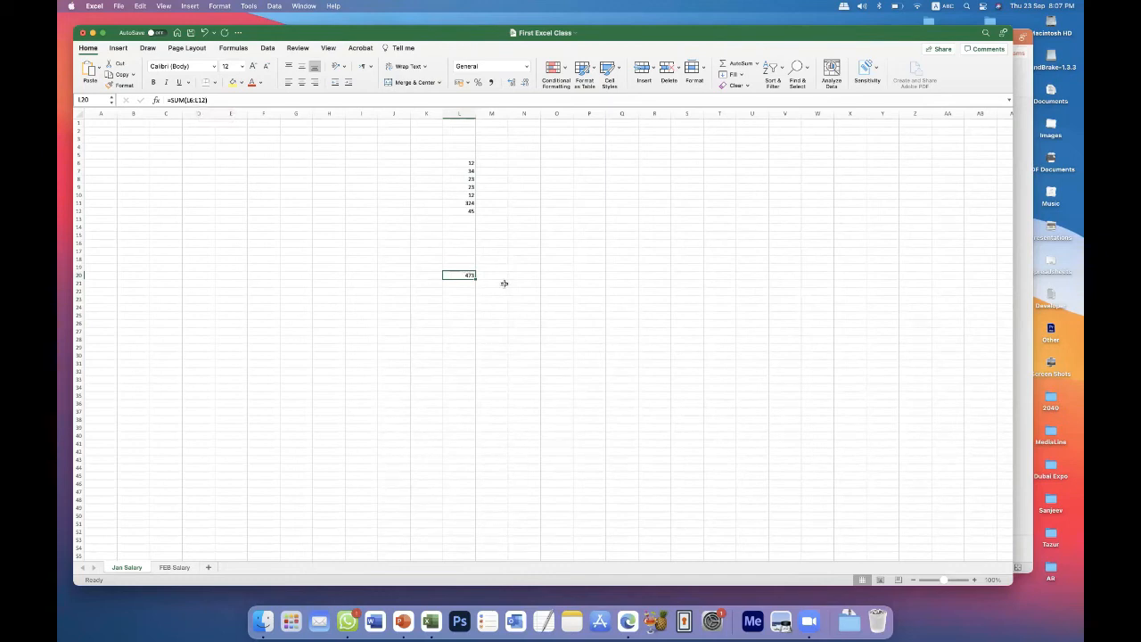
Clear the contents of L18:M26, including the total, and select cell L6.
left_click_drag(464, 260, 486, 323)
key("Delete")
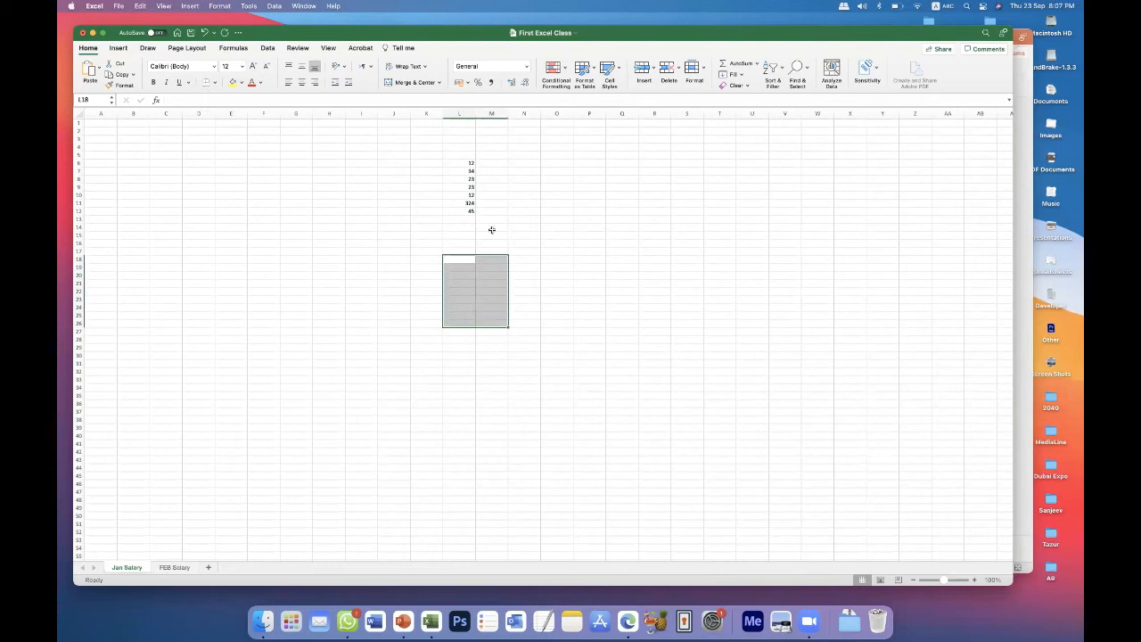
left_click(525, 307)
left_click(467, 163)
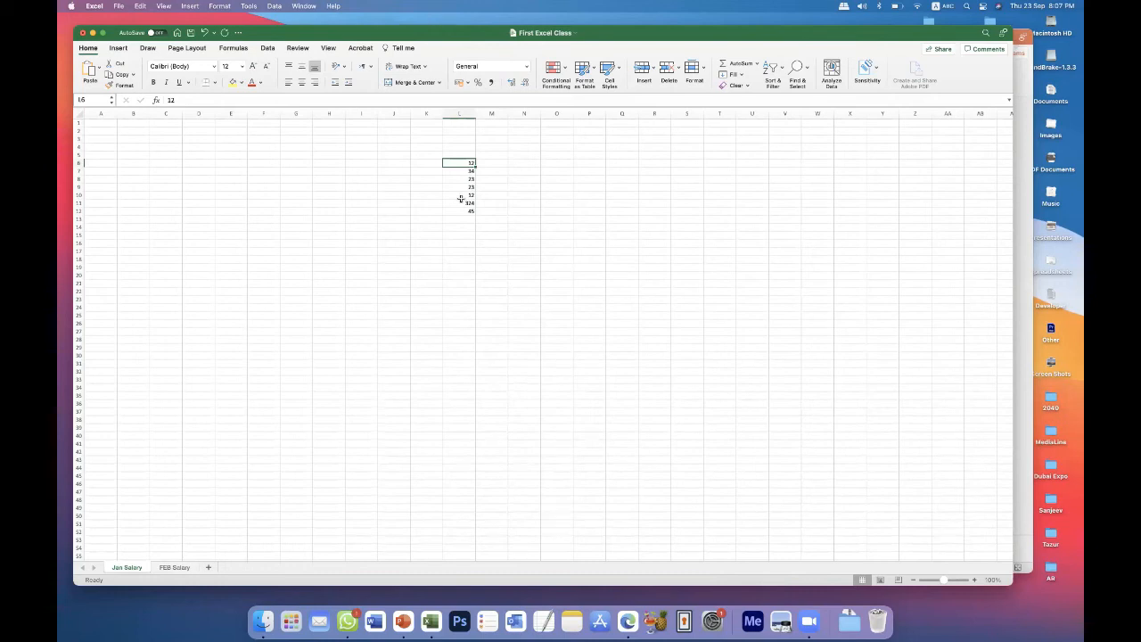
Add the heading "Working Hours" in cell L5 and widen column L to about 16.7.
left_click(469, 155)
type("Working Hours")
key("Return")
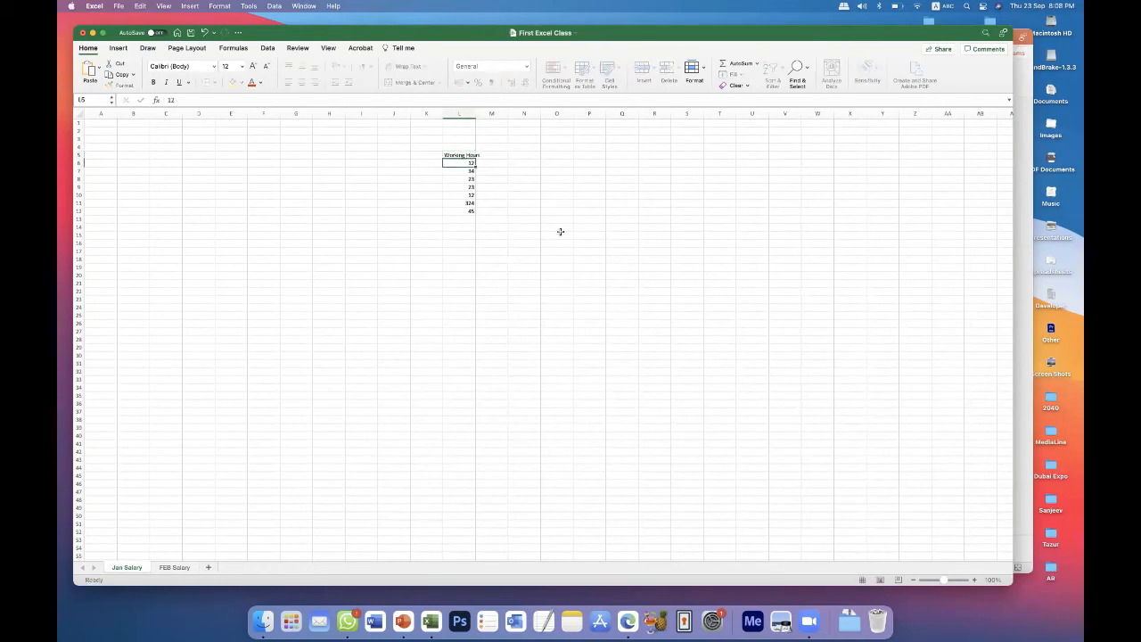
left_click_drag(477, 114, 497, 113)
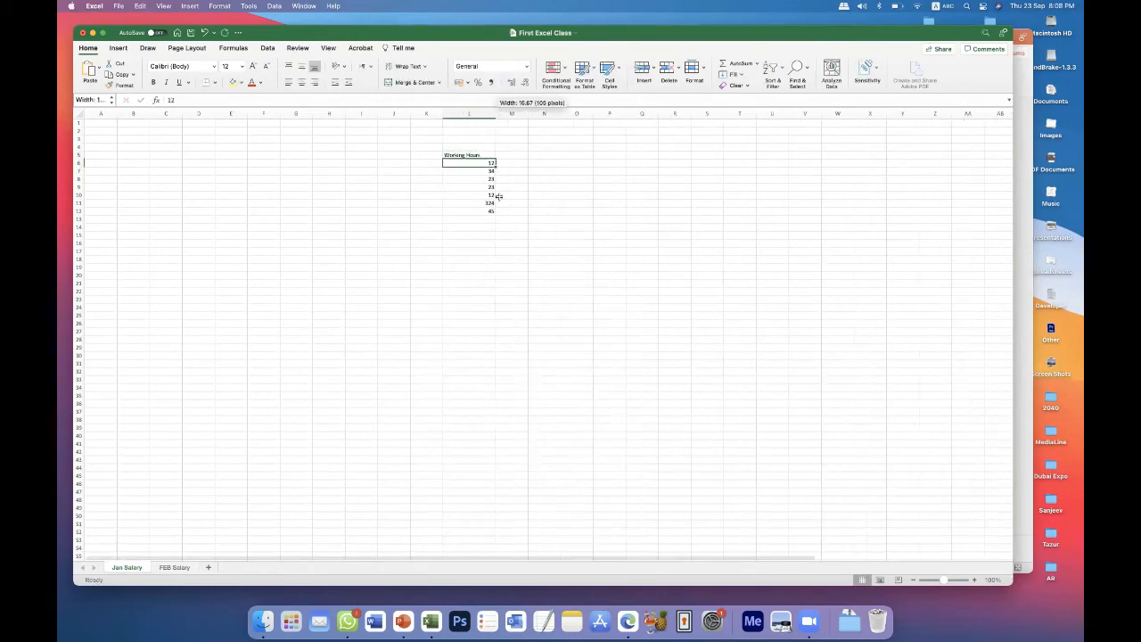
Change the working hours to 22 in L7, 12 in L8, 11 in L9, 8 in L11 and 22 in L12.
left_click(488, 203)
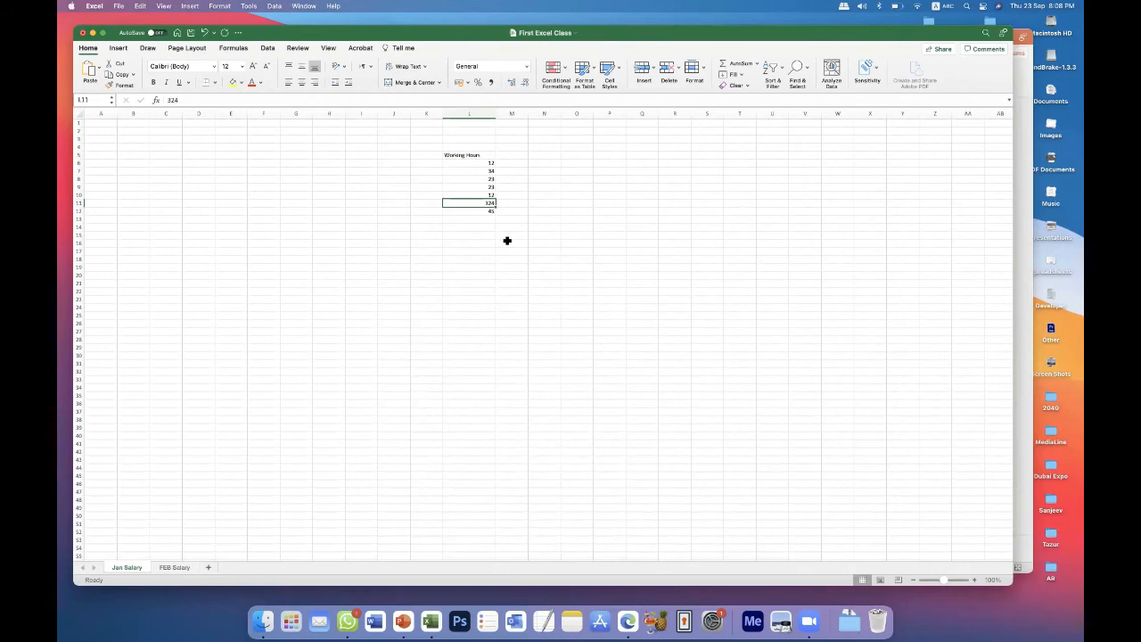
left_click(489, 187)
type("11")
left_click(491, 179)
type("12")
left_click(492, 170)
type("22")
left_click(493, 210)
type("22")
Total the working hours in cell L15 with the formula =SUM(L6:L12) and select that cell to show its formula.
left_click(498, 258)
left_click(488, 236)
type("=")
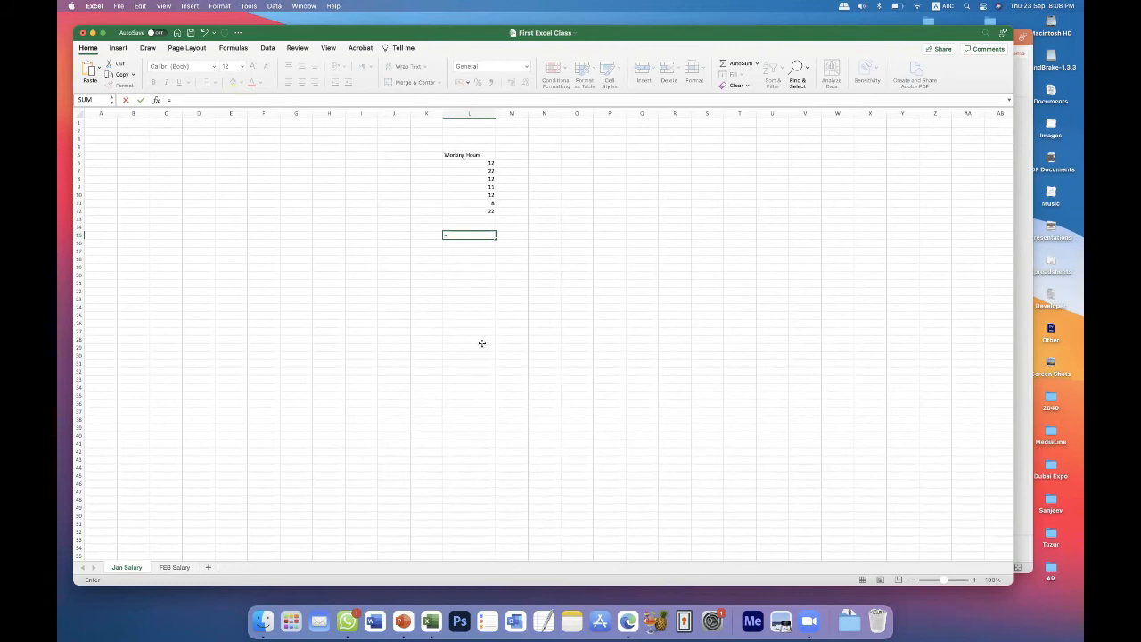
type("sum")
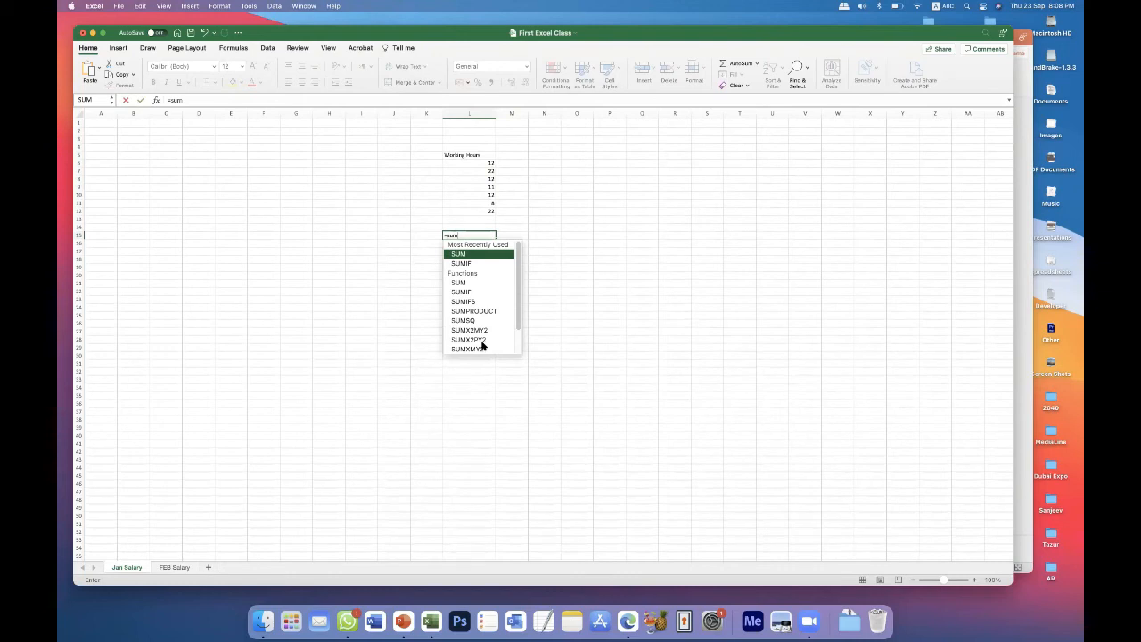
type("(")
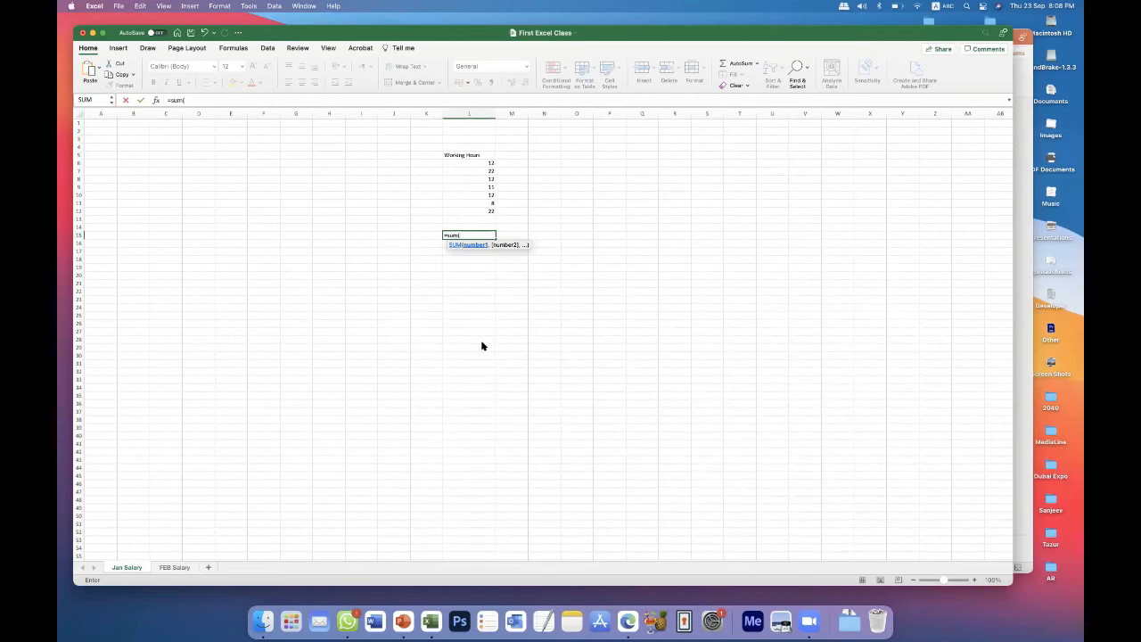
left_click_drag(480, 166, 476, 209)
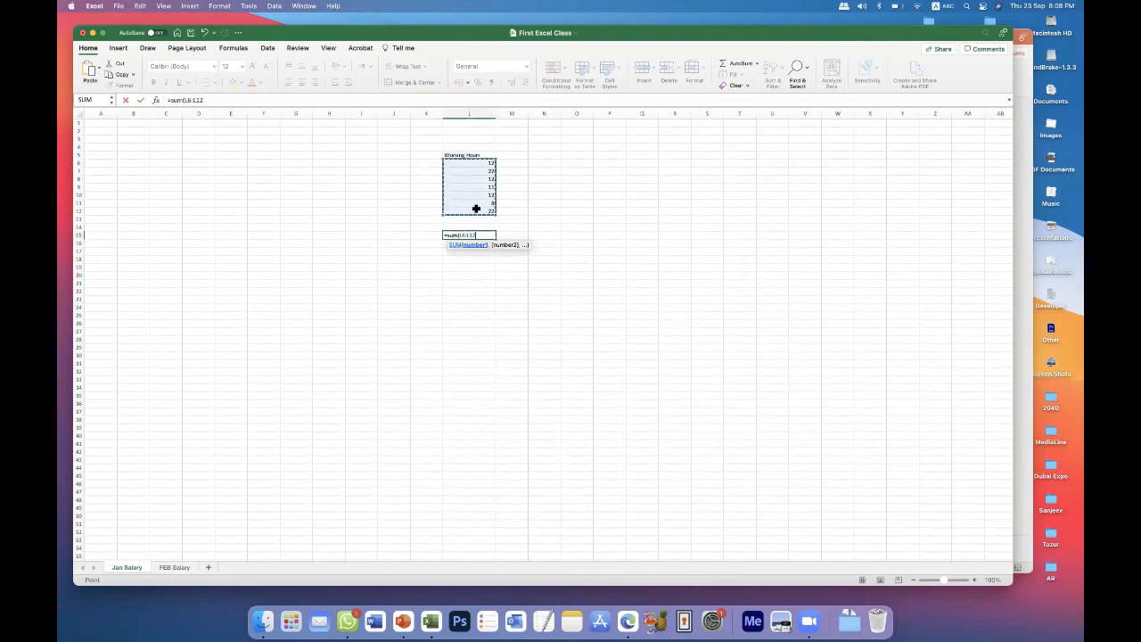
type(")")
key("Return")
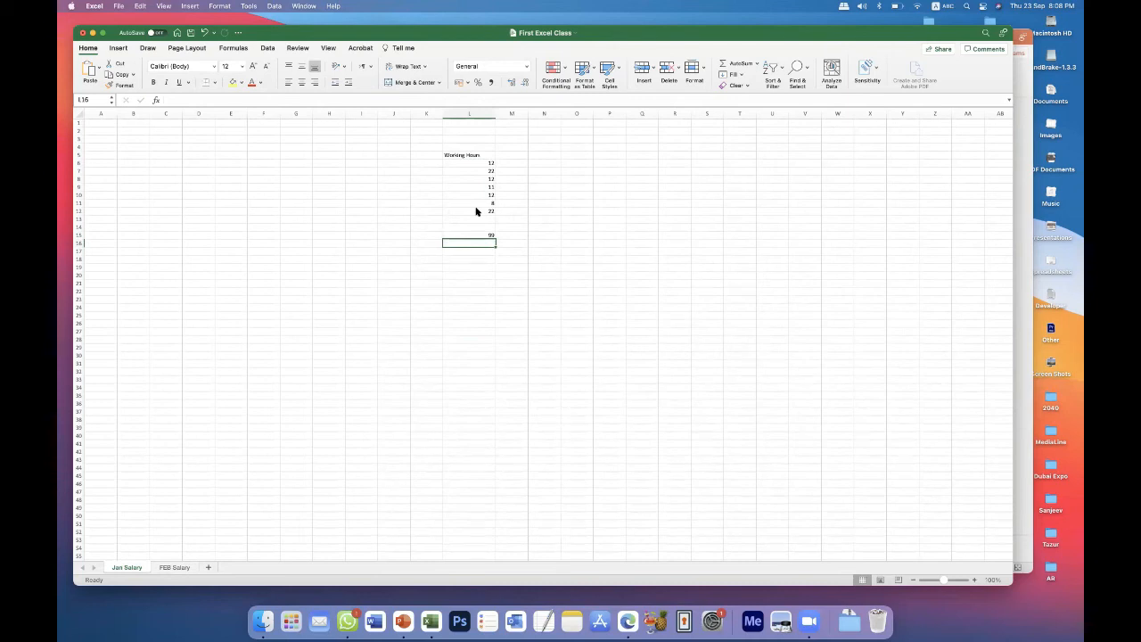
left_click(467, 235)
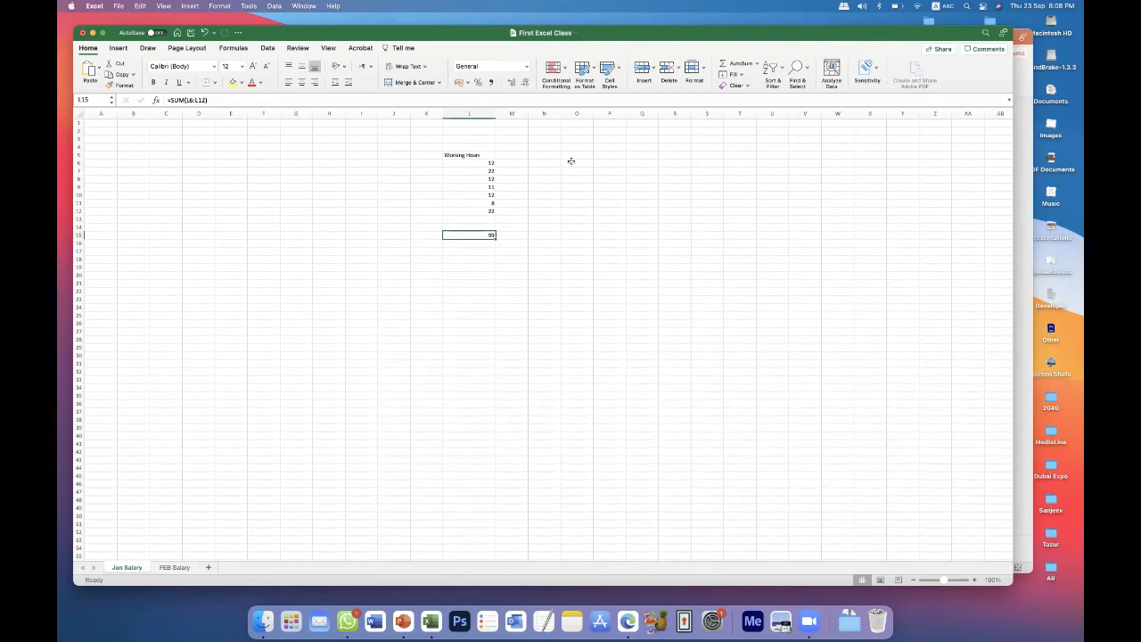
Delete the Working Hours heading, its values and the total from L4:L17, and select cell B3.
left_click_drag(438, 150, 489, 265)
left_click(539, 254)
left_click_drag(469, 147, 469, 250)
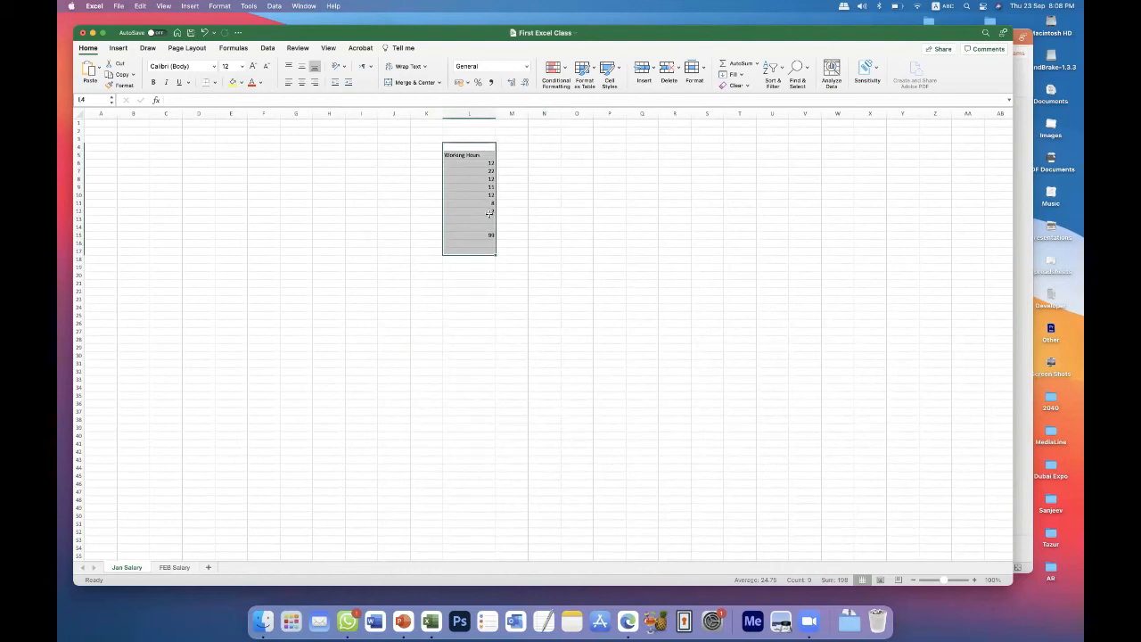
key("Delete")
left_click(139, 140)
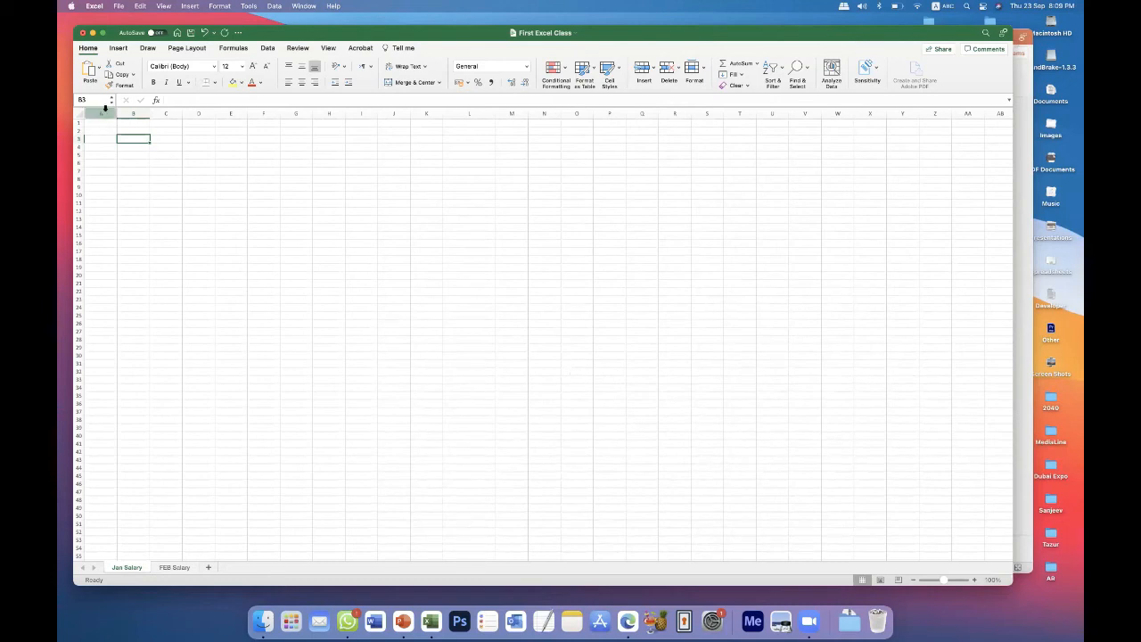
left_click_drag(96, 112, 634, 235)
left_click(634, 234)
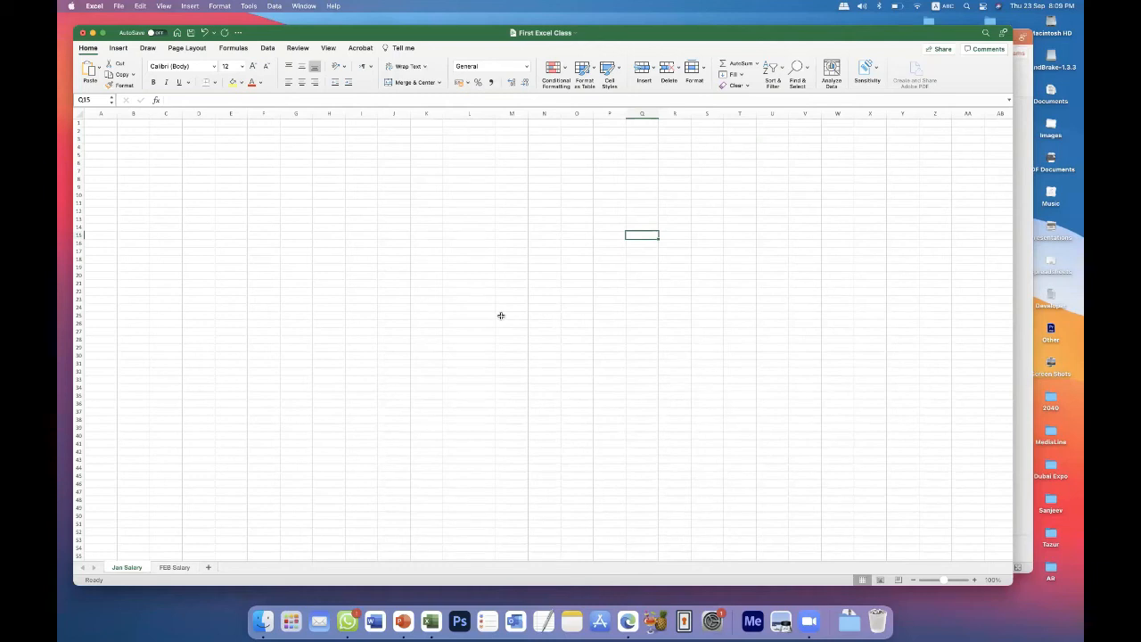
left_click_drag(427, 114, 237, 161)
left_click(232, 148)
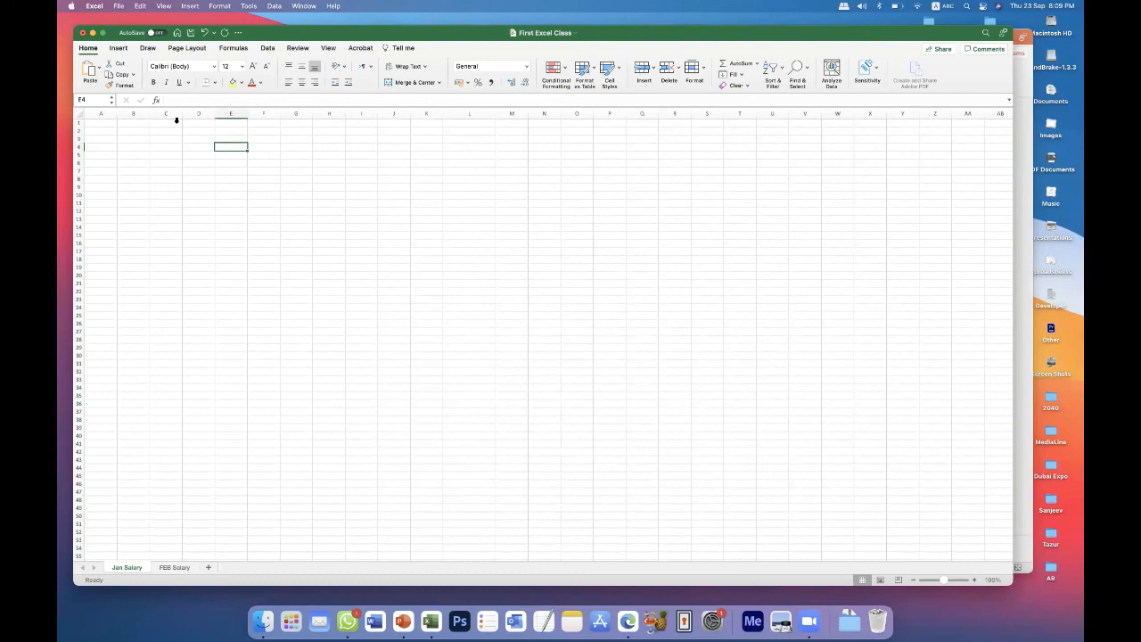
Enter the heading "S#" in cell B3 and move on to cell C3.
left_click_drag(136, 113, 588, 259)
left_click(587, 259)
left_click(156, 160)
left_click(129, 139)
type("S")
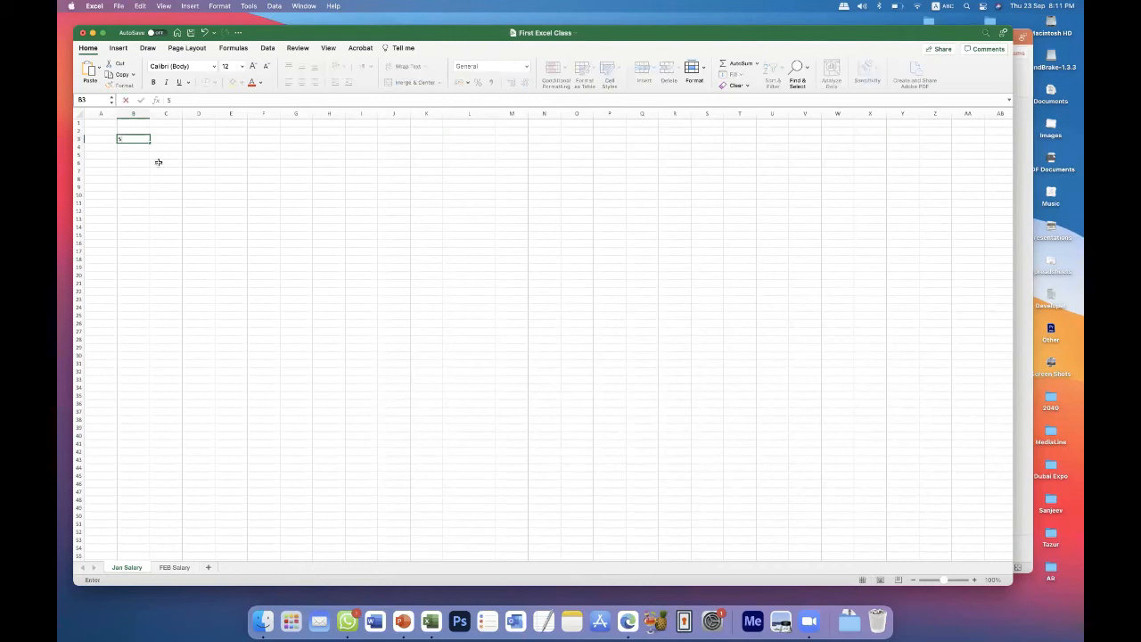
type("#")
key("Tab")
key("Left")
key("Right")
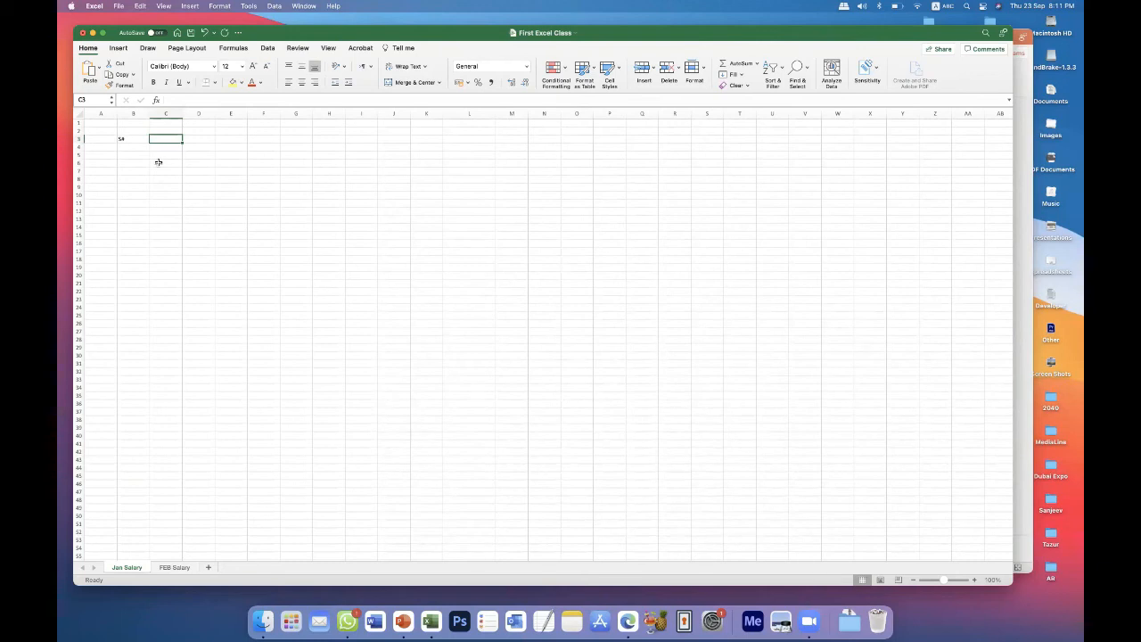
Add the headings "Name", "Age" and "Date Of Birth" in cells C3, D3 and E3.
type("Name")
key("Tab")
type("Age")
key("Tab")
type("Date Of Birth")
key("Tab")
Widen column E to fit its heading and add the headings "Month" in F3 and "Year" in G3.
left_click_drag(248, 112, 293, 141)
type("Month")
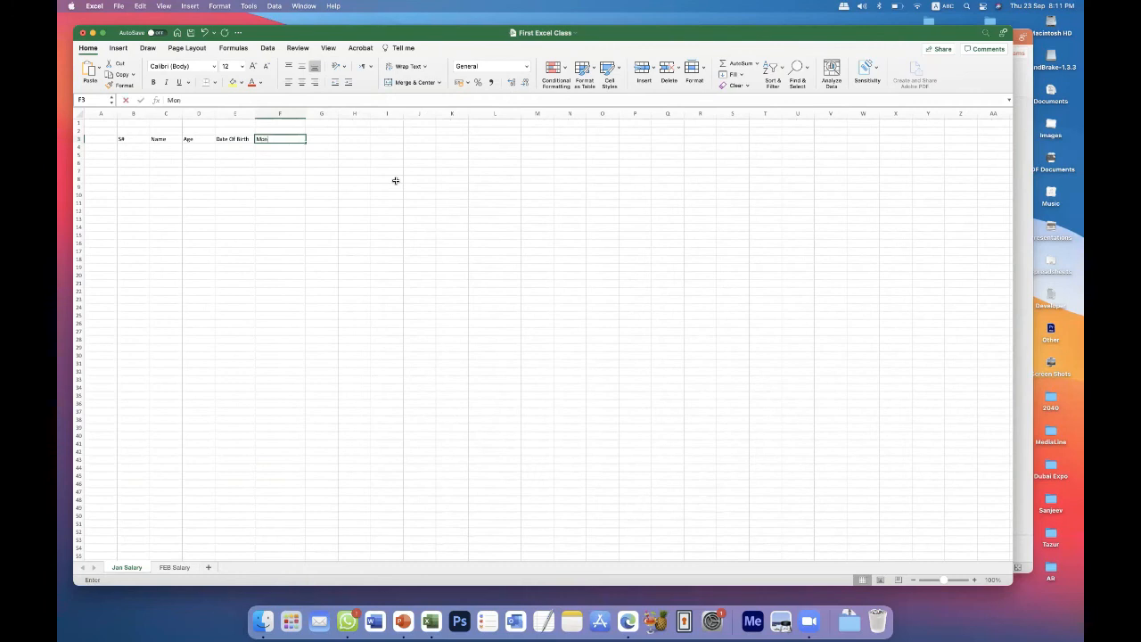
left_click(328, 141)
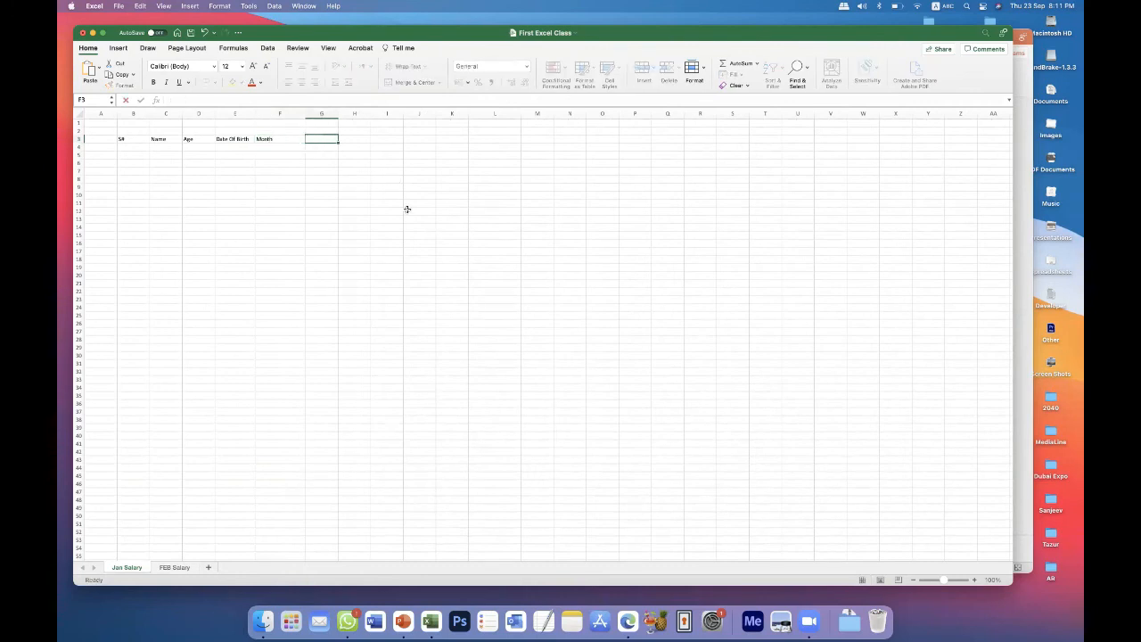
type("Year")
key("Return")
Apply All Borders to the table range B3:G45.
left_click_drag(132, 136, 321, 479)
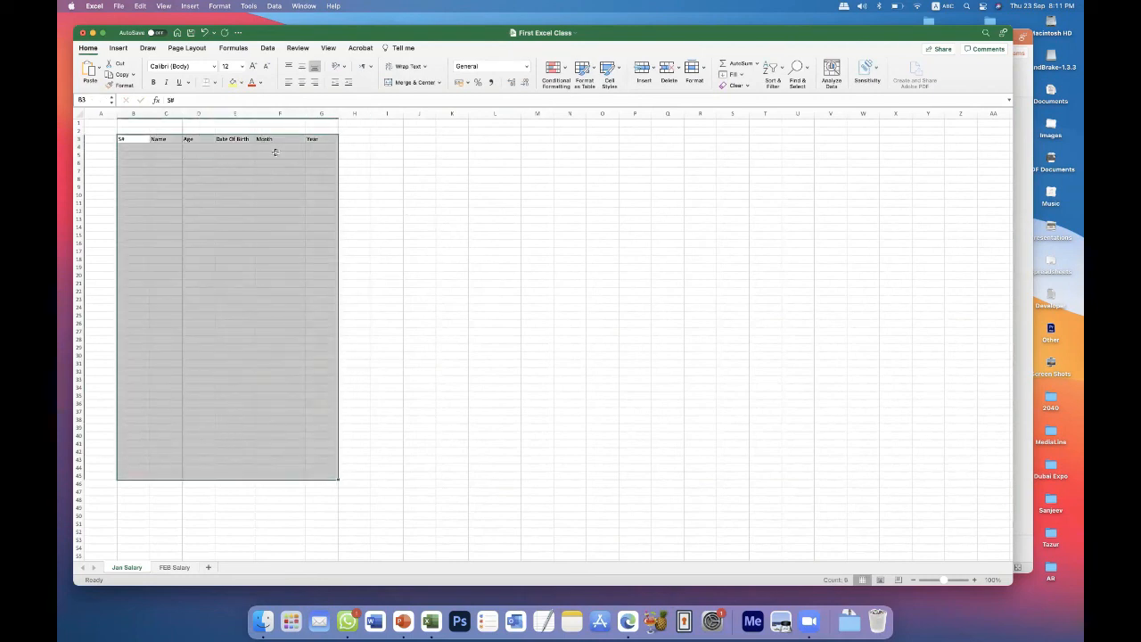
left_click(214, 83)
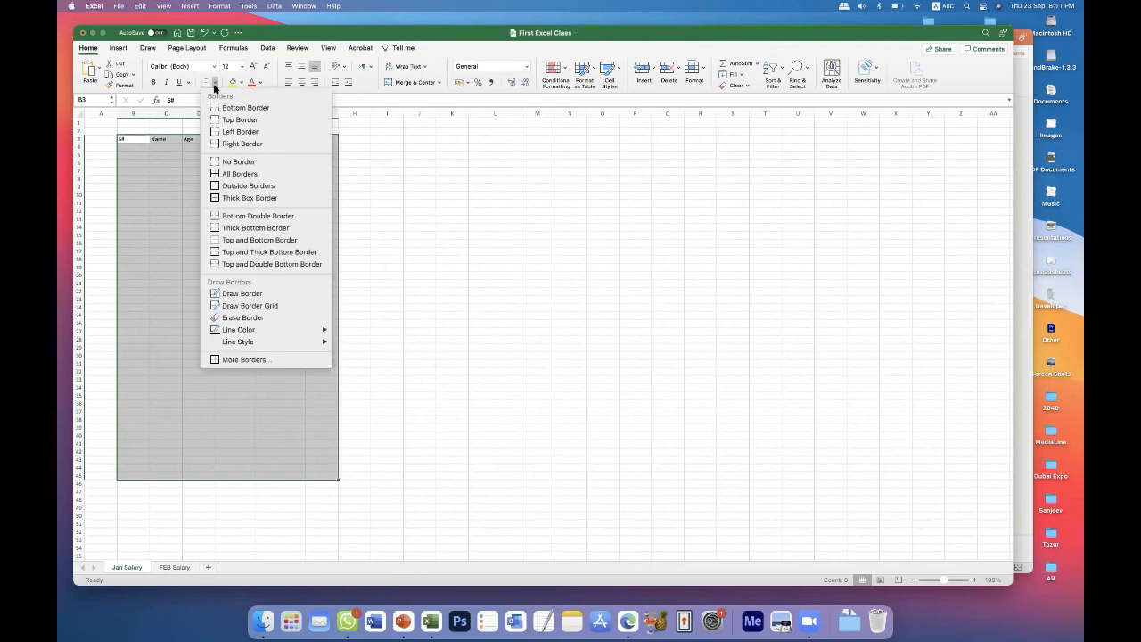
left_click(214, 84)
left_click(214, 84)
left_click(228, 174)
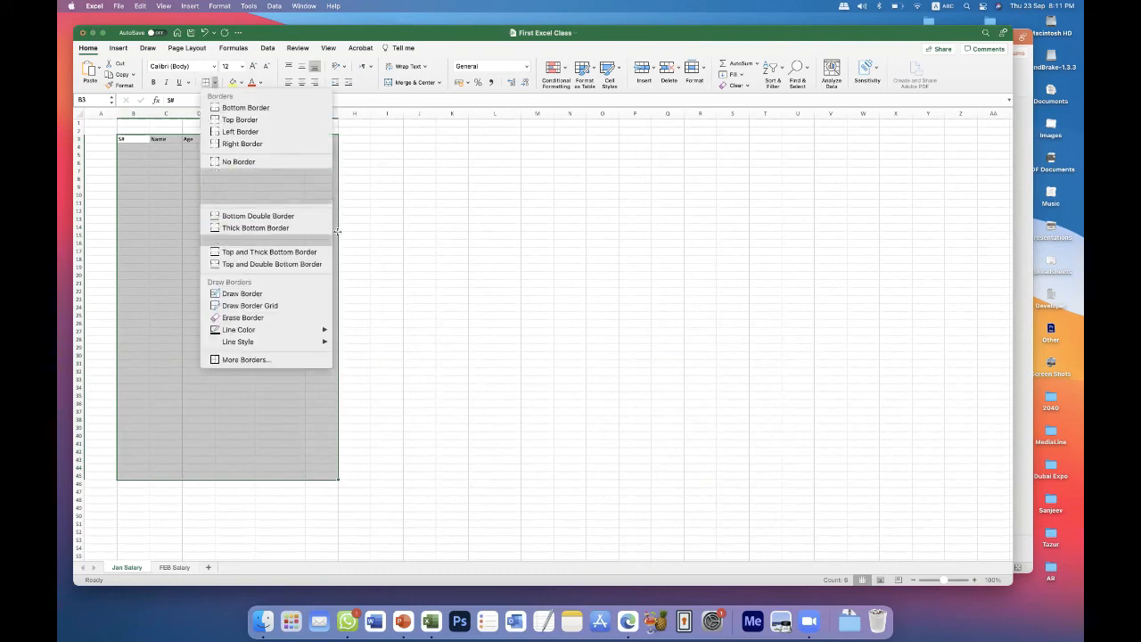
left_click(387, 231)
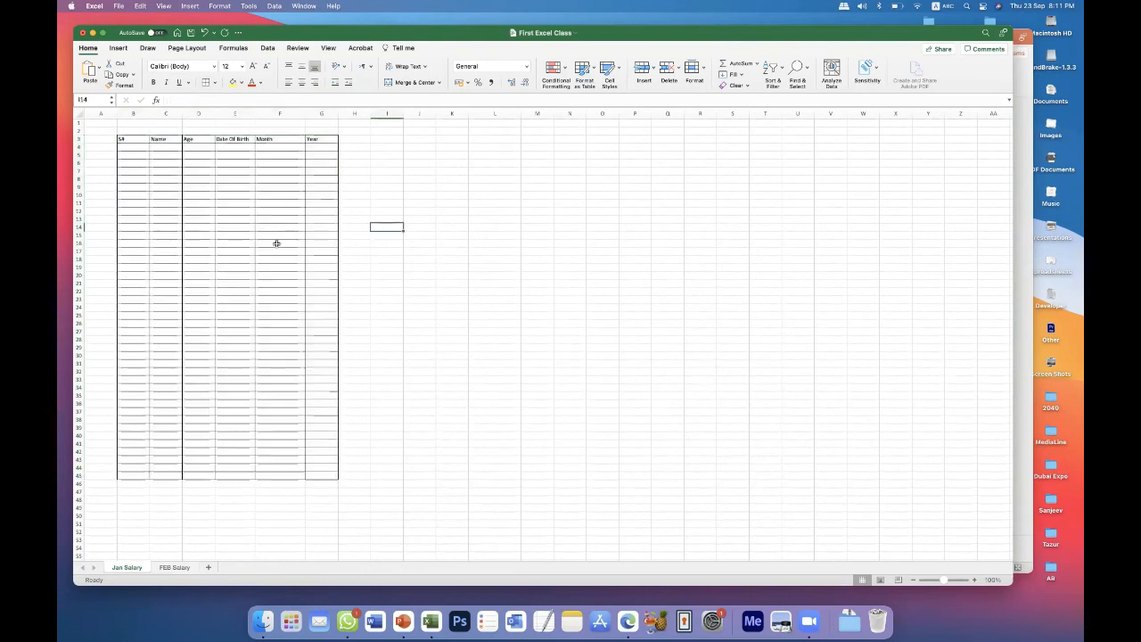
Enter the serial numbers 1 in B4 and 2 in B5, and set the sheet zoom to 112%.
left_click(141, 147)
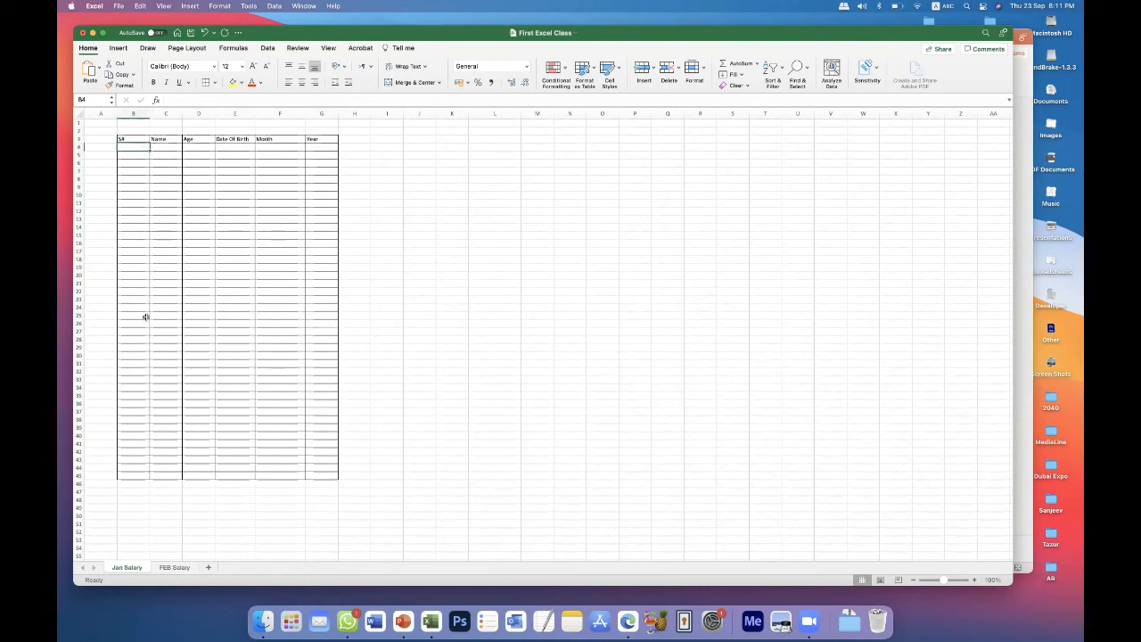
type("1")
key("Return")
type("2")
key("Return")
left_click(952, 579)
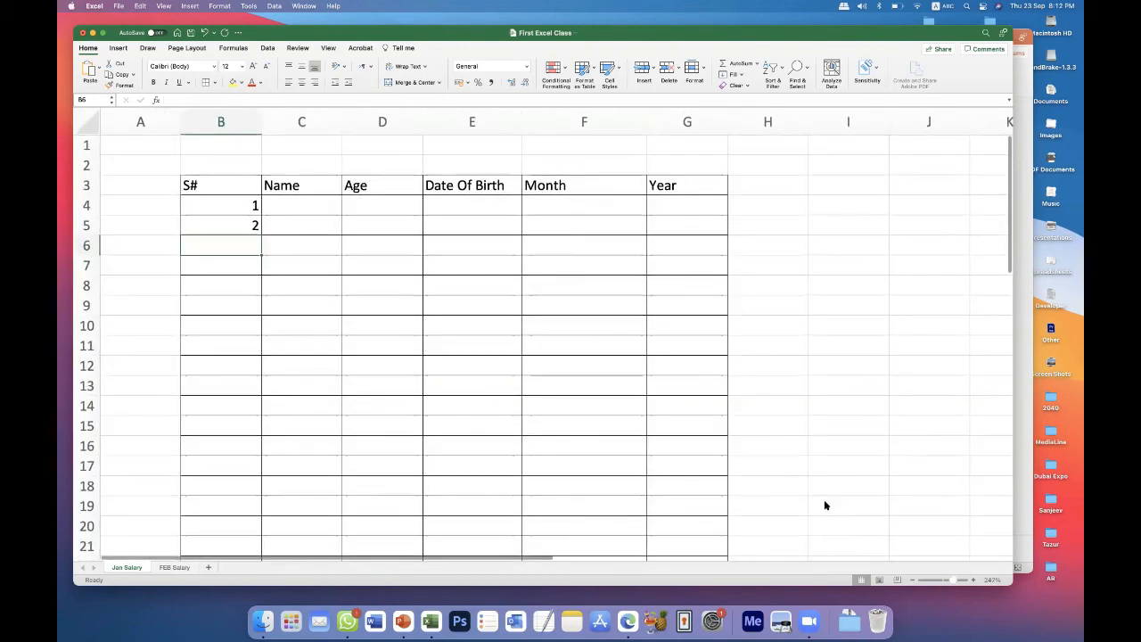
left_click(943, 579)
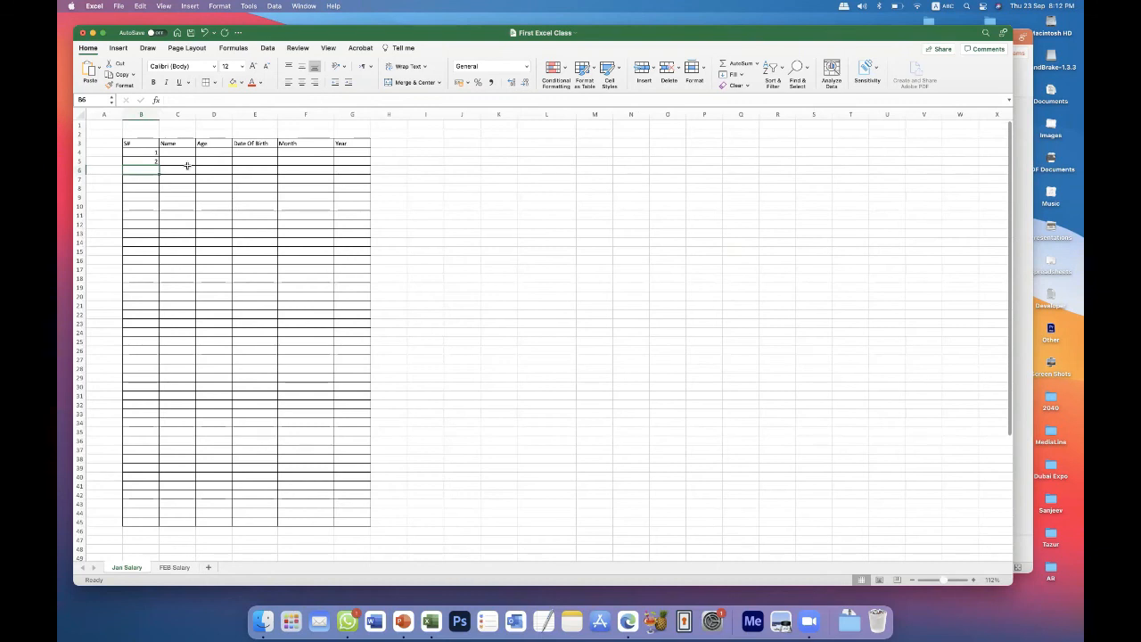
Fill the serial number series from B4:B5 down to B44, and undo the fill.
left_click_drag(148, 153, 148, 157)
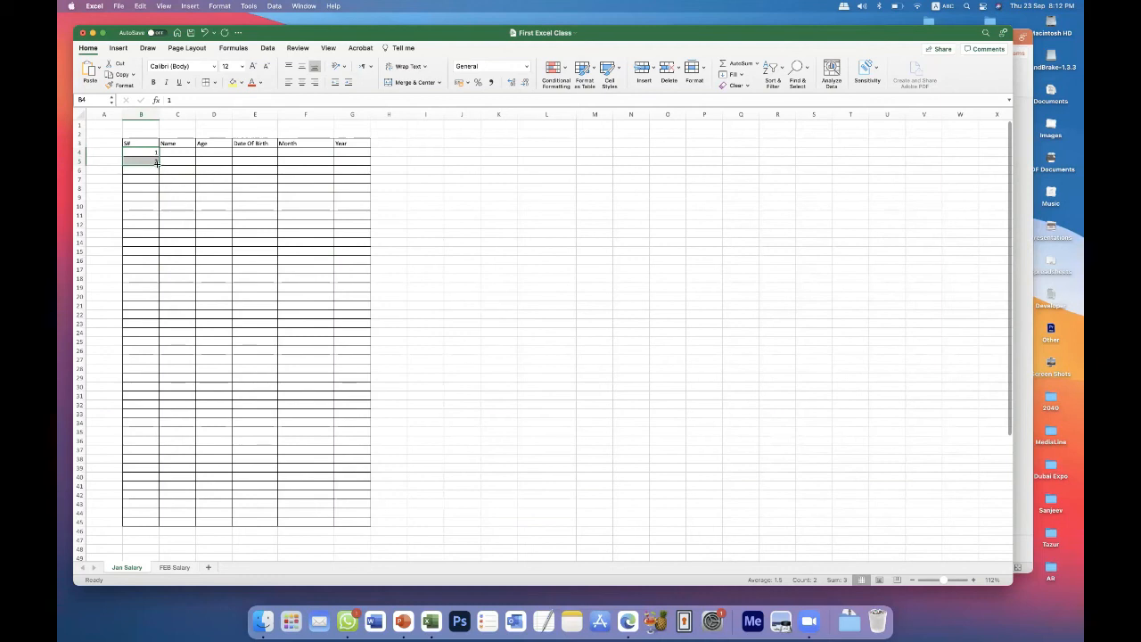
left_click_drag(156, 162, 179, 513)
left_click(420, 341)
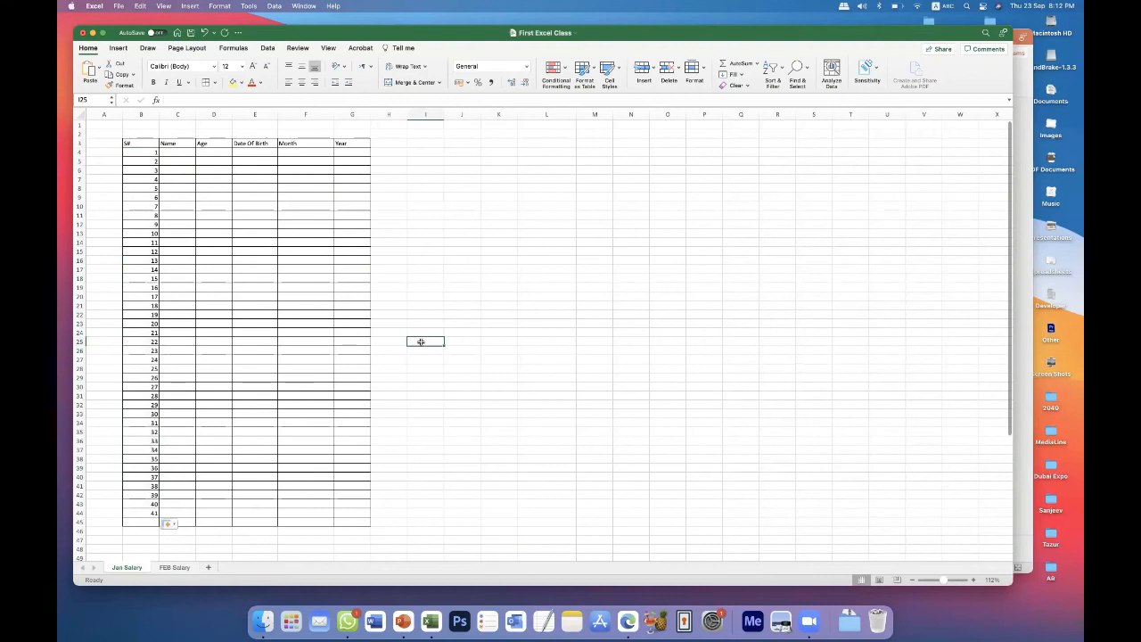
left_click_drag(151, 503, 190, 494)
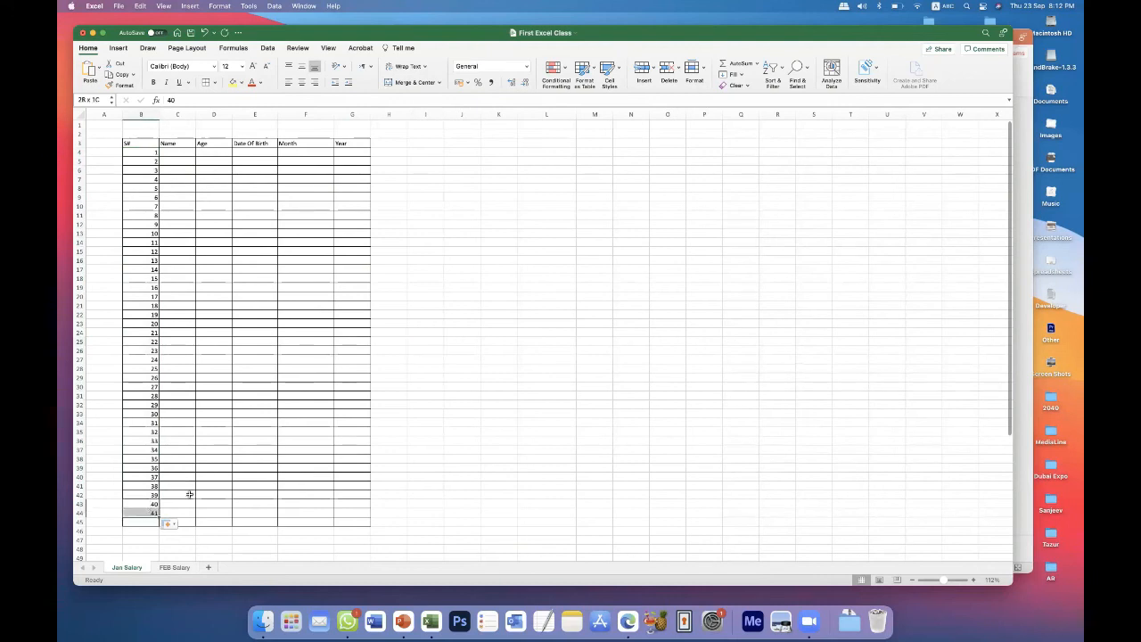
key("super+z")
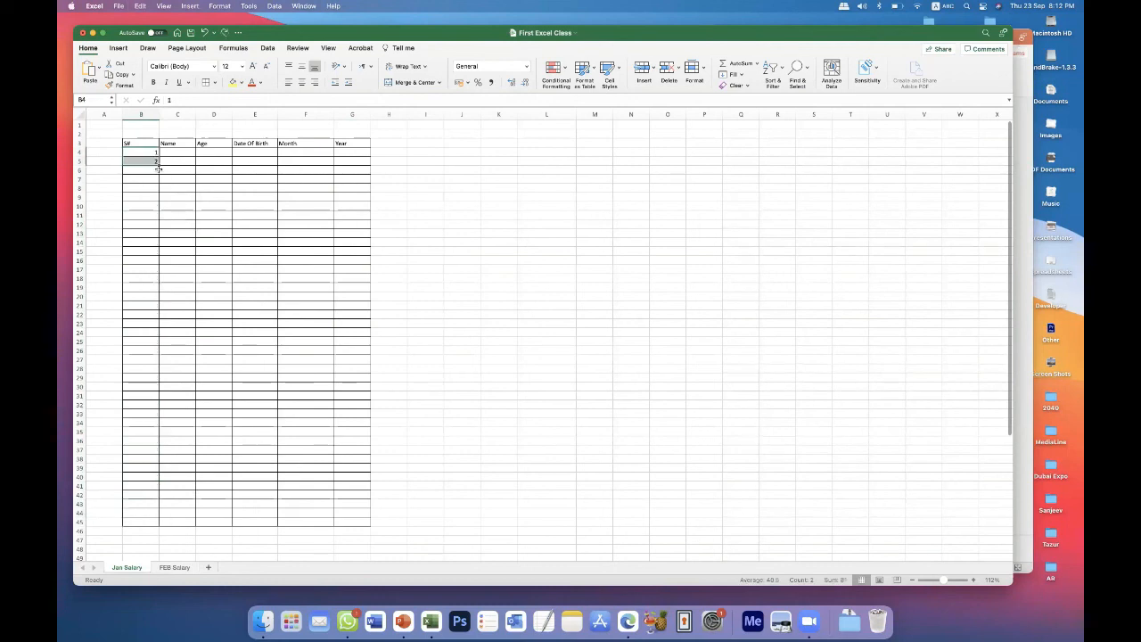
Fill the serial number series from B4:B5 down to 372 in cell B375 and return to the table's beginning.
left_click_drag(159, 168, 164, 629)
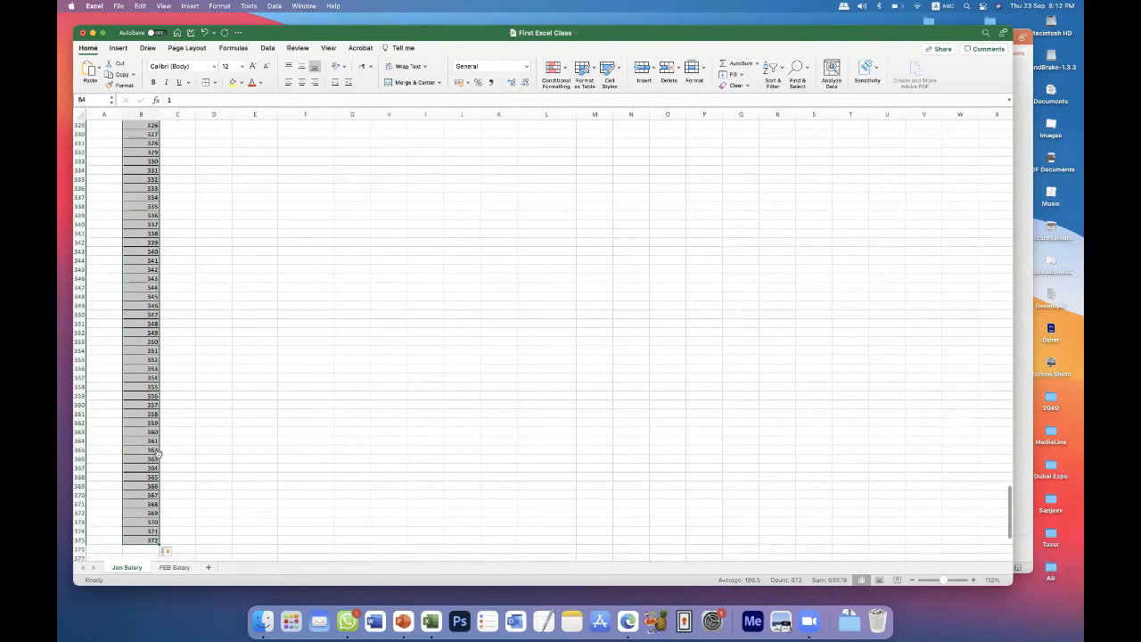
scroll(248, 392, "up", 10)
scroll(249, 374, "up", 15)
scroll(250, 373, "up", 20)
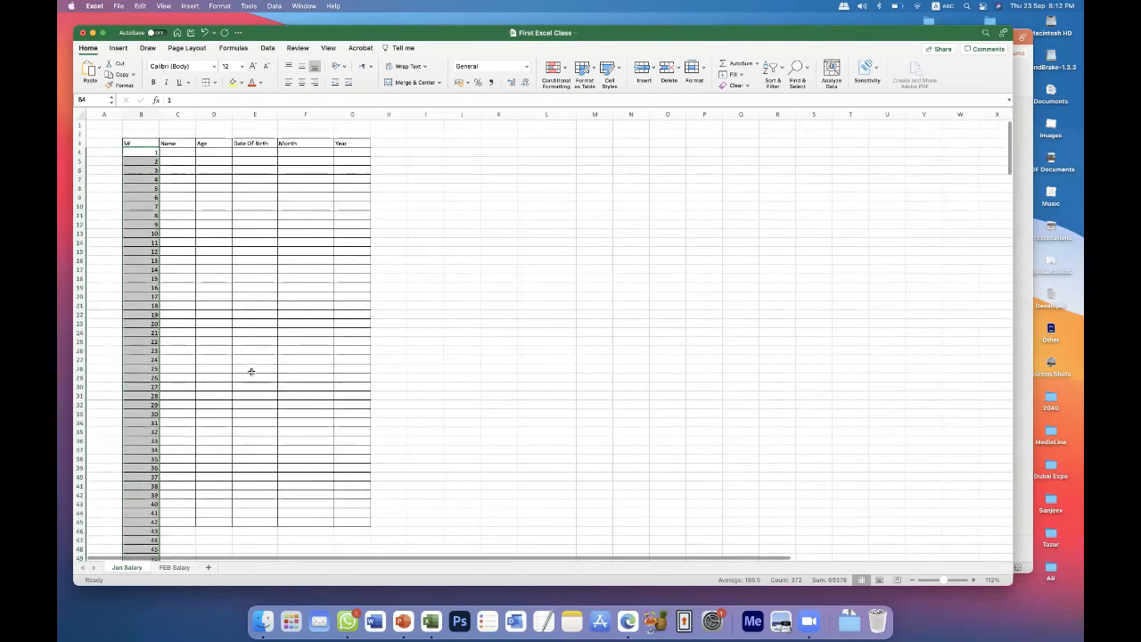
left_click(184, 189)
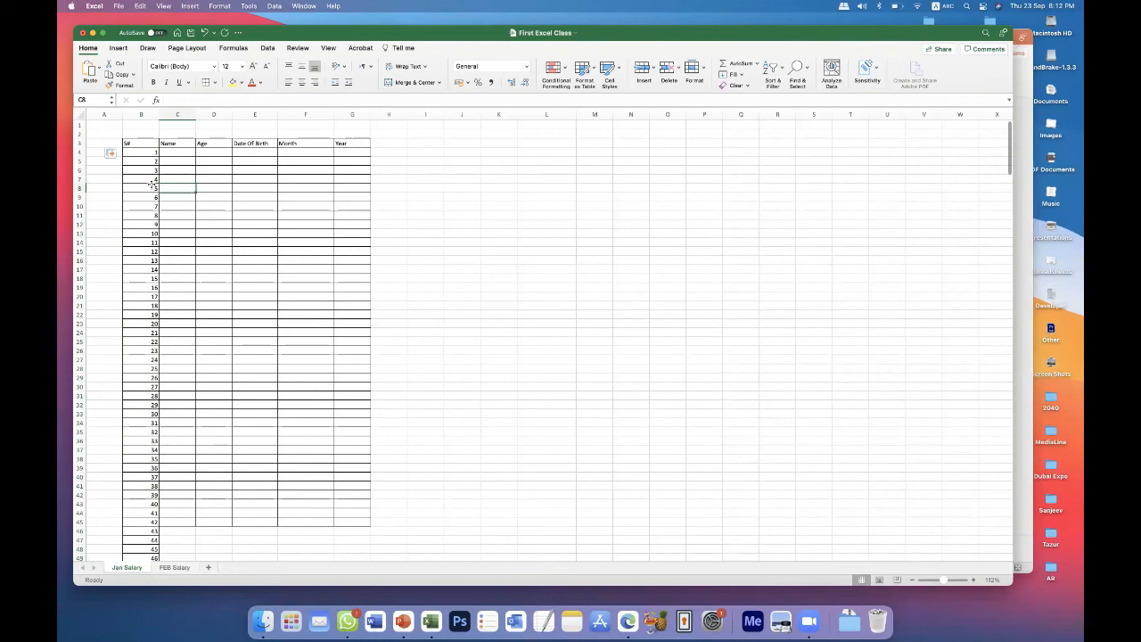
Centre the contents of the whole S# column B.
left_click(139, 113)
left_click(302, 82)
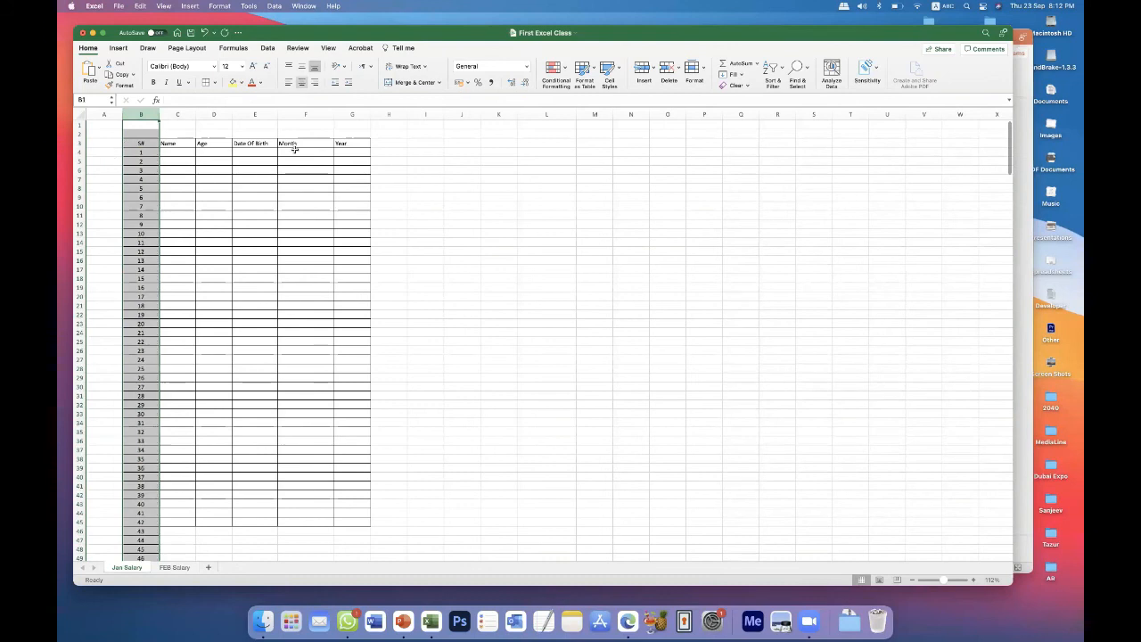
left_click(272, 223)
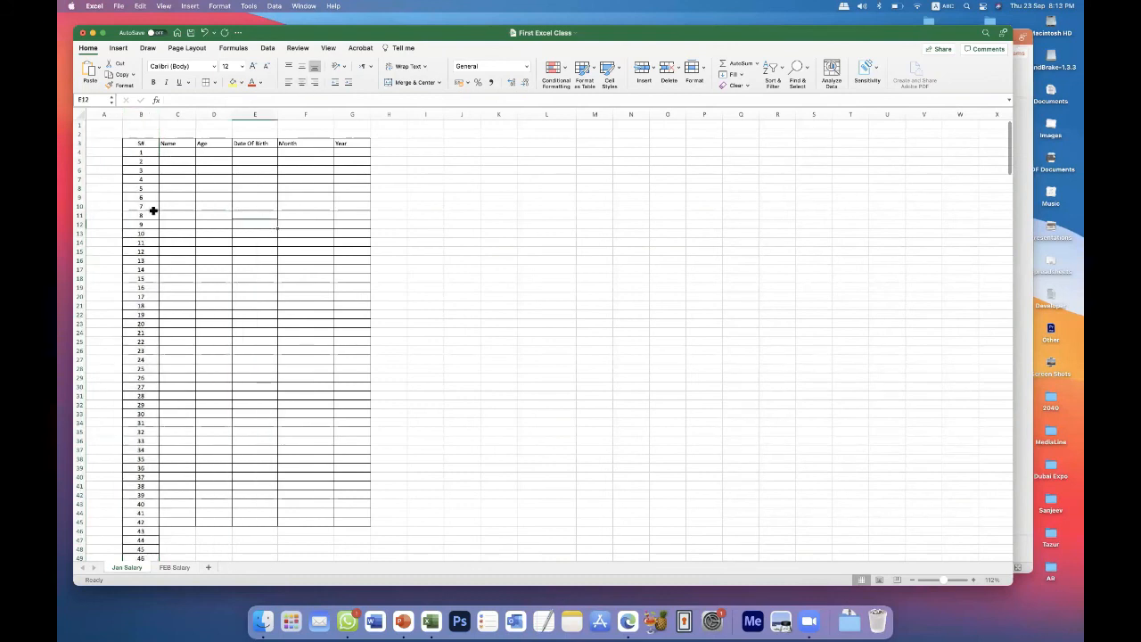
Enter "Jan" in F4 and "FEB" in F5 under the Month heading.
left_click(178, 154)
left_click(291, 152)
type("Jan")
key("Return")
type("FEB")
key("Return")
Fill the month series from F4:F5 down column F past row 300 and review the repeating months.
left_click_drag(298, 151, 353, 507)
scroll(402, 397, "up", 15)
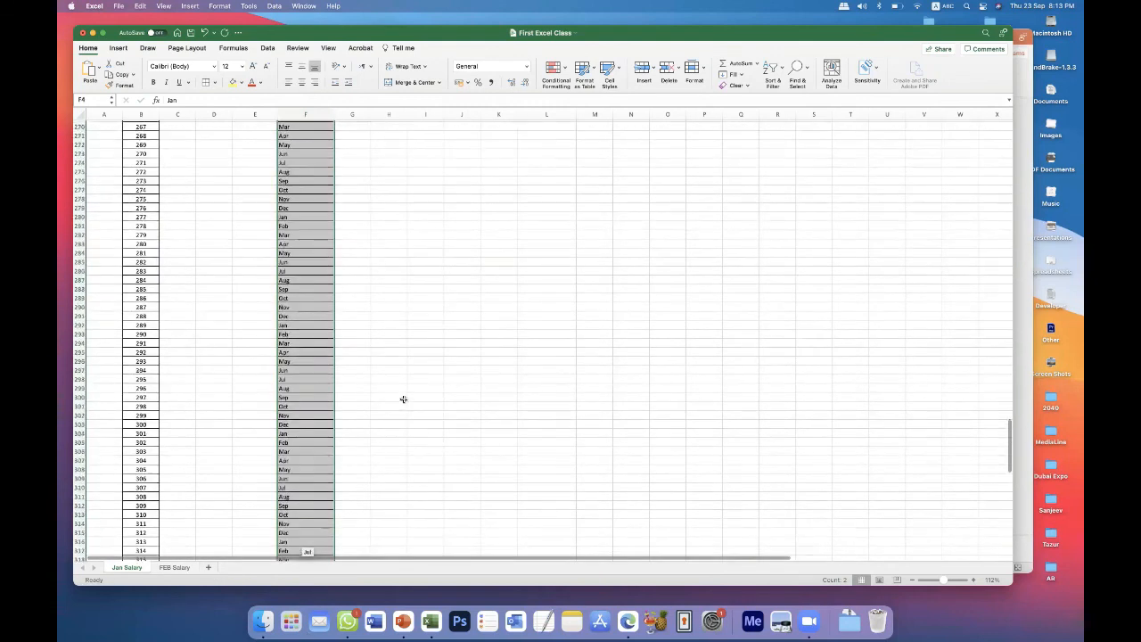
scroll(402, 399, "up", 20)
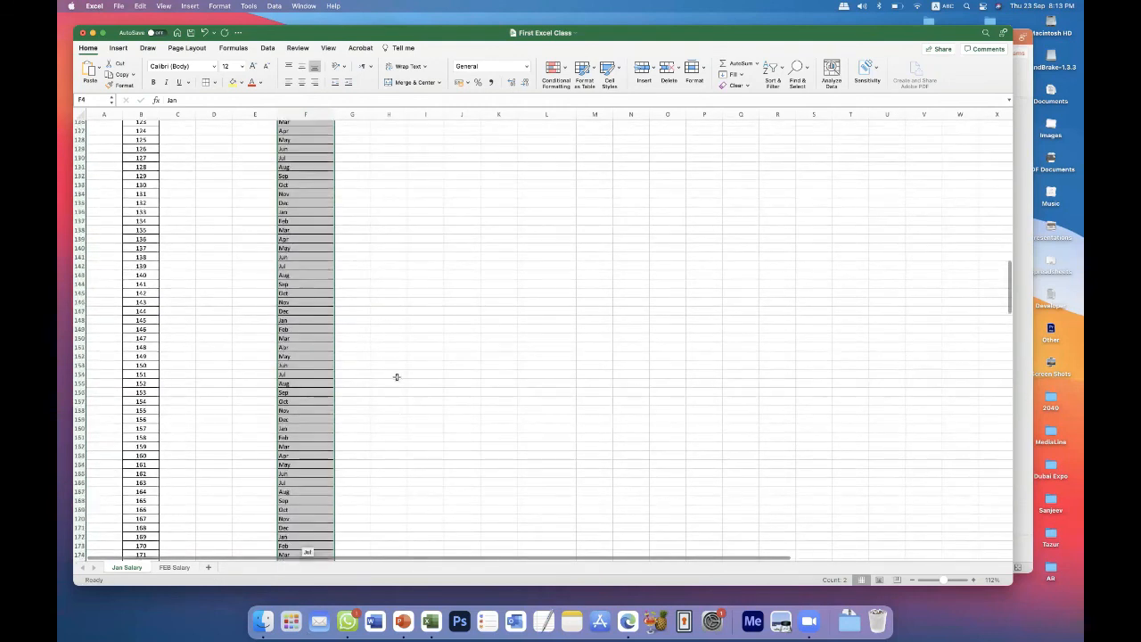
scroll(395, 379, "up", 9)
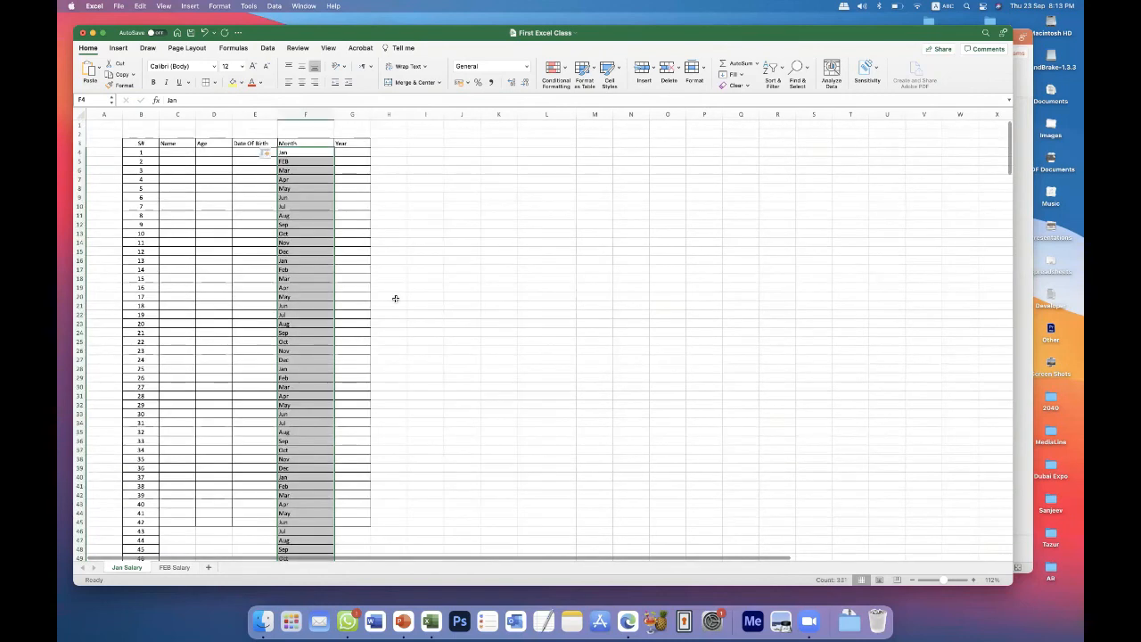
left_click(395, 296)
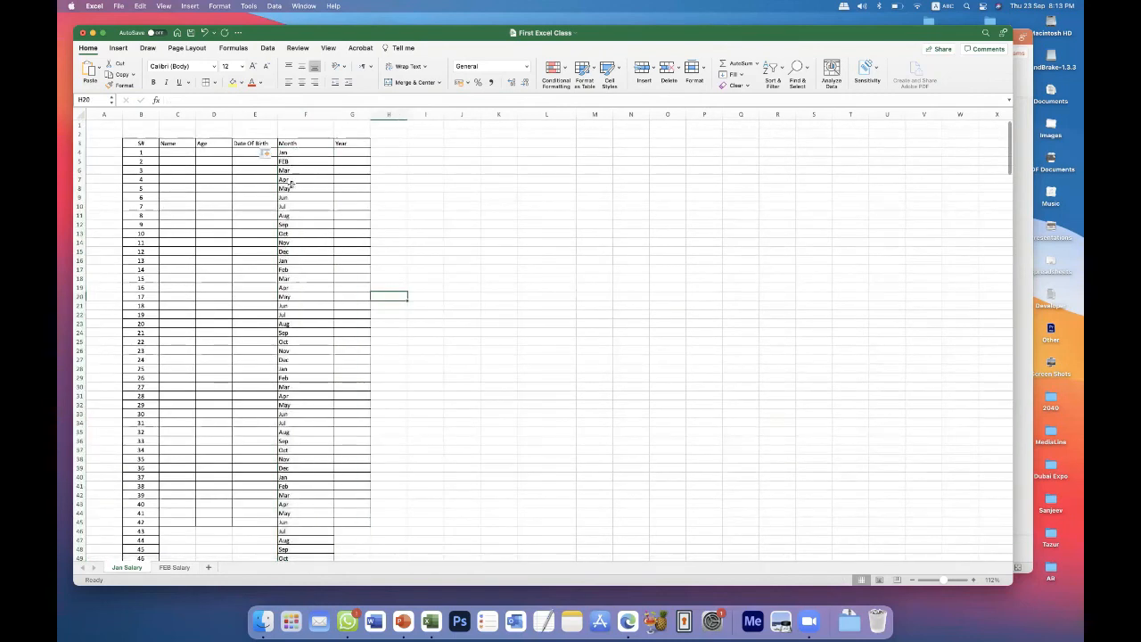
left_click(296, 254)
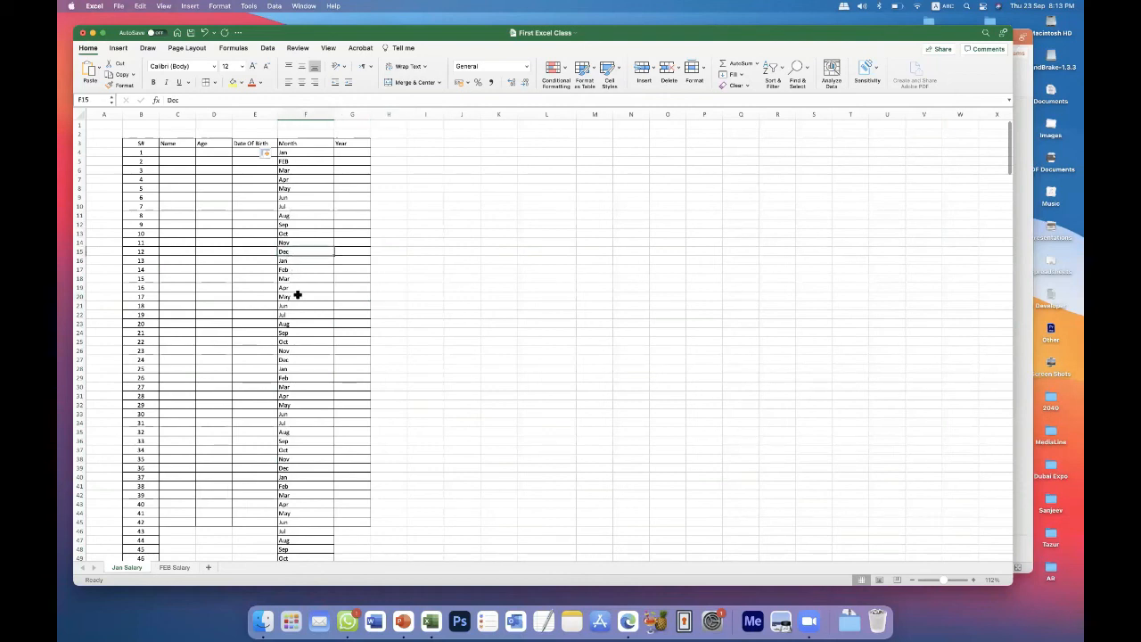
Enter the year 2021 in cell G4 under the Year heading.
left_click(353, 152)
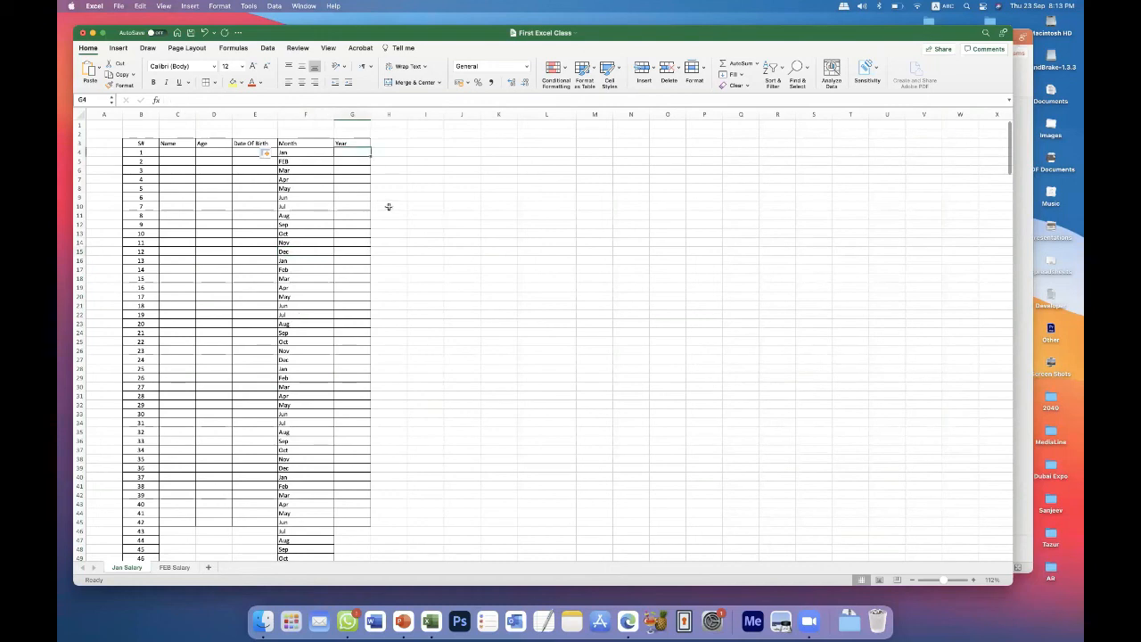
type("20")
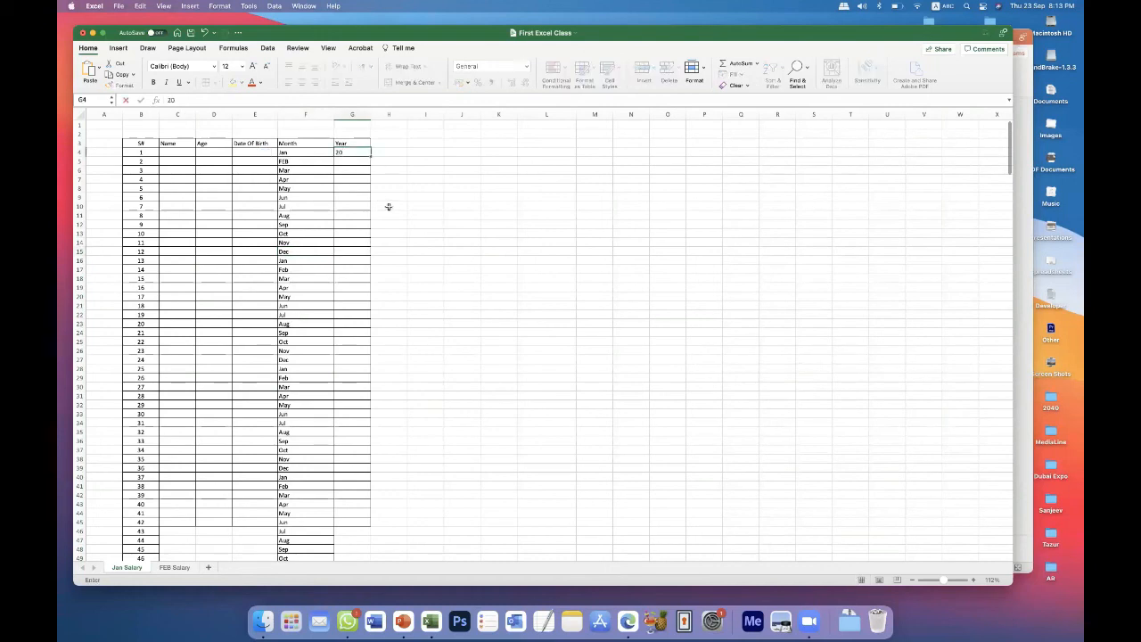
type("21")
key("Return")
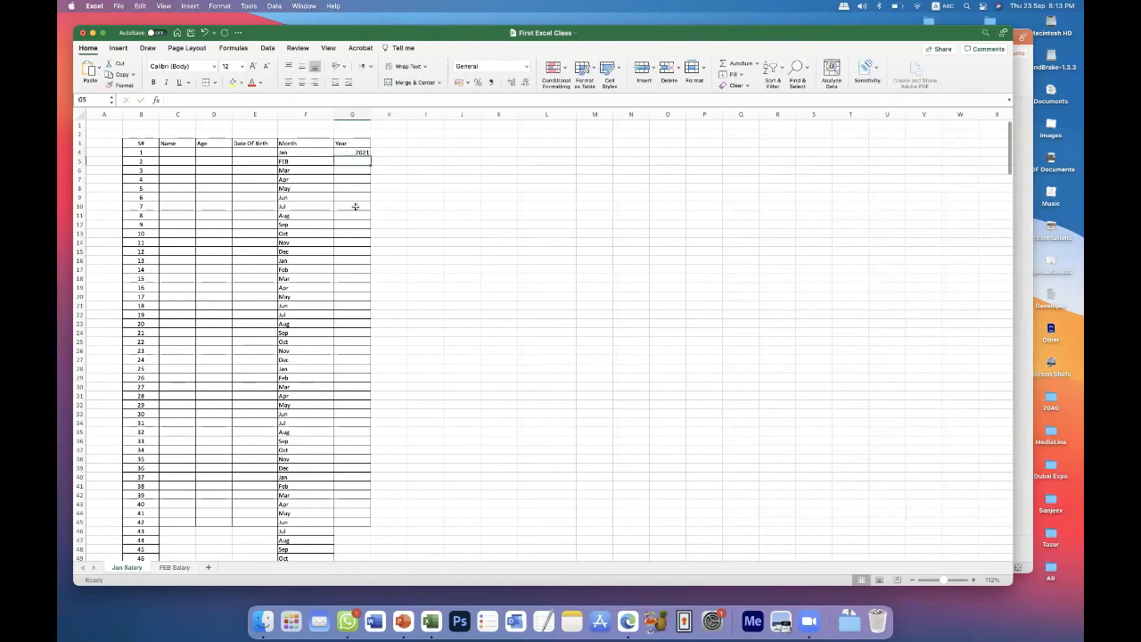
Fill 2021 from G4 down to G22 and again down to G26, undoing each fill.
left_click(361, 152)
left_click_drag(370, 157, 359, 315)
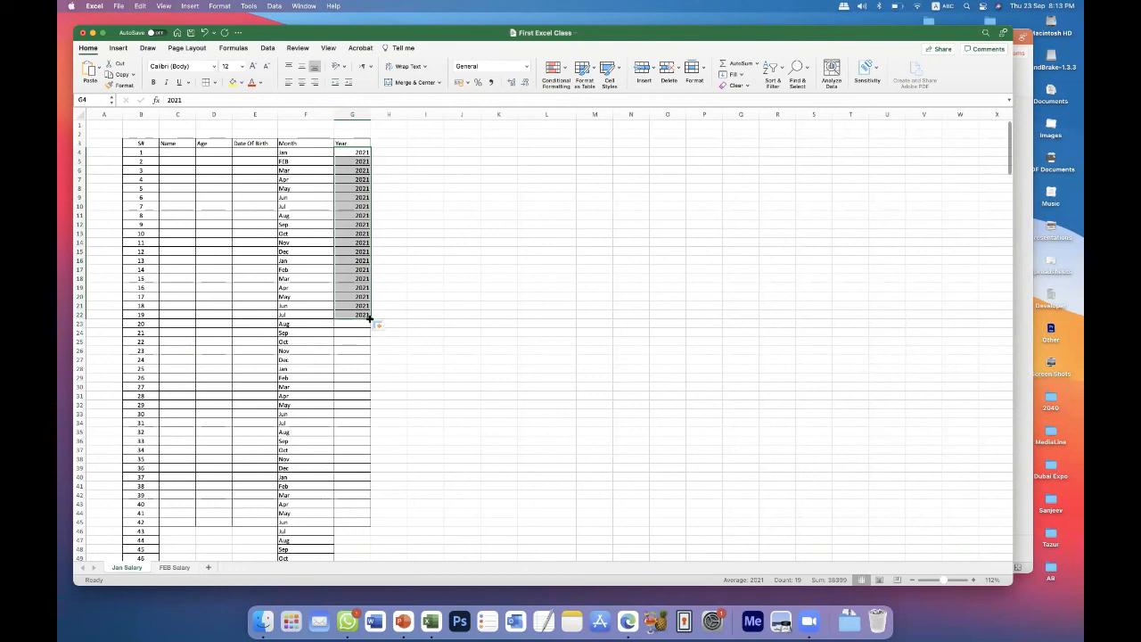
key("super+z")
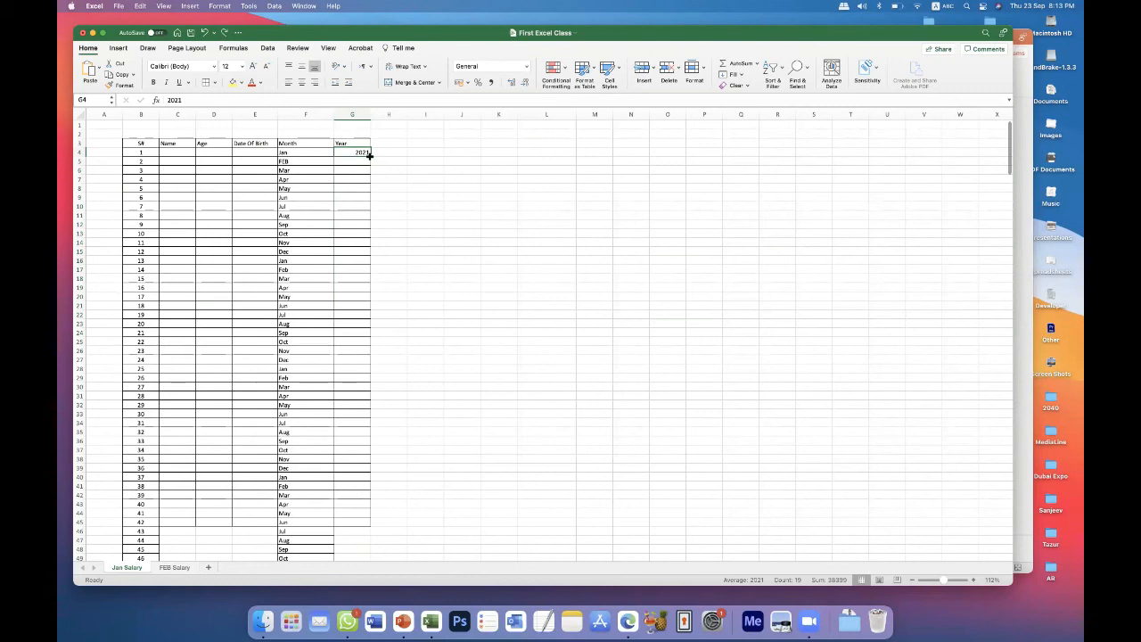
left_click_drag(371, 155, 458, 346)
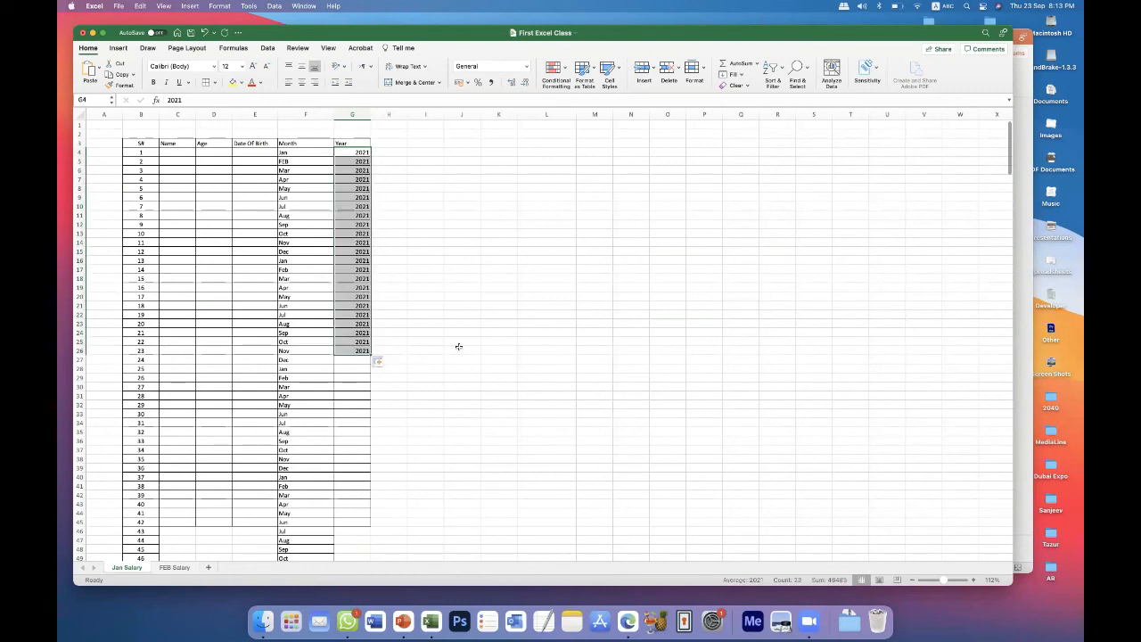
key("super+z")
Enter the year 2022 in cell G5.
type("2")
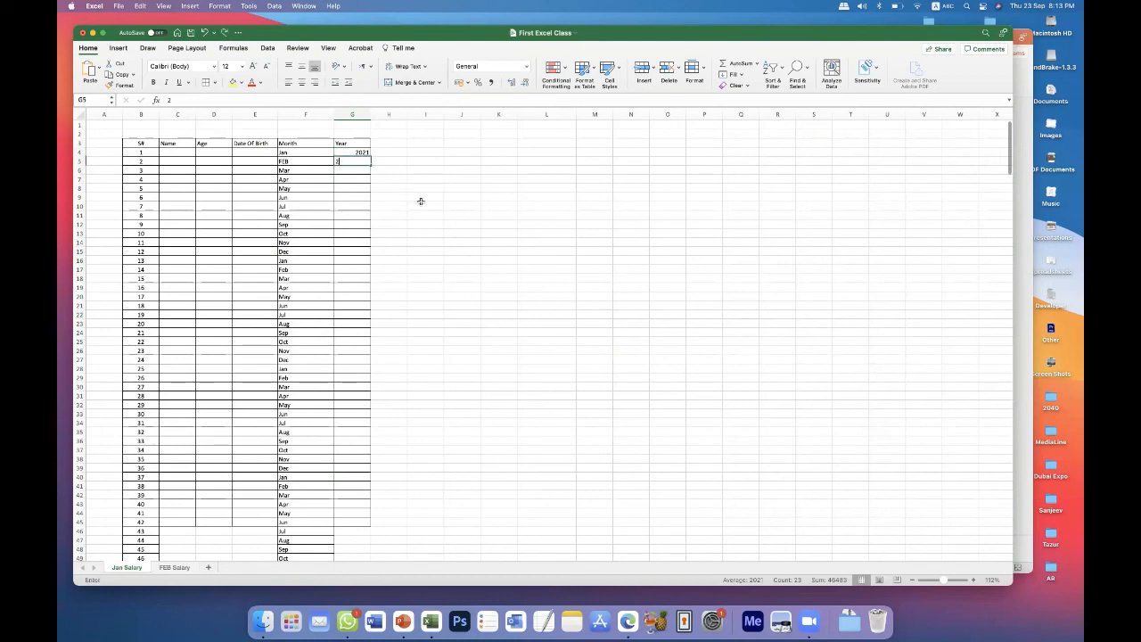
type("022")
key("BackSpace")
key("BackSpace")
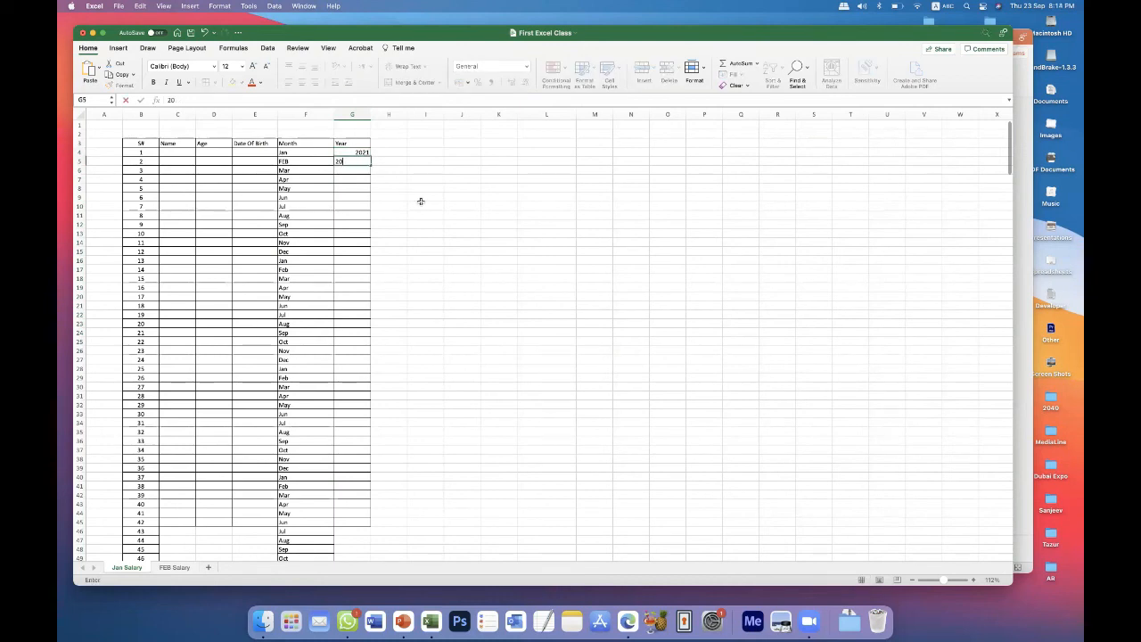
type("22")
key("Return")
Fill the year series from G4:G5 down to 2048 in cell G31.
left_click(361, 154)
left_click_drag(361, 153, 370, 397)
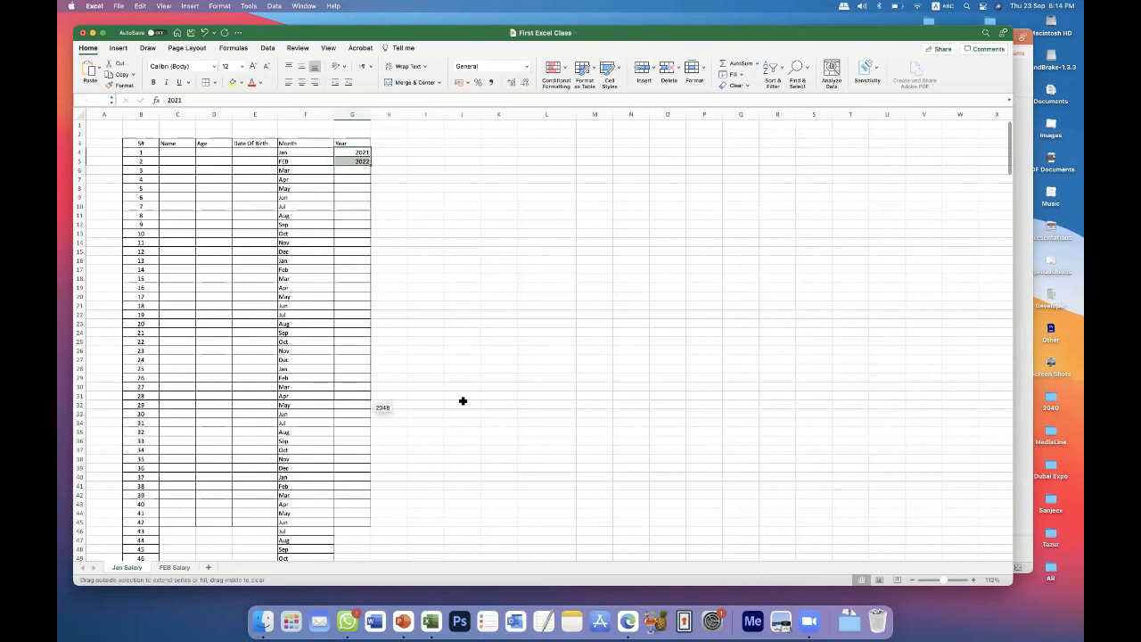
left_click(463, 397)
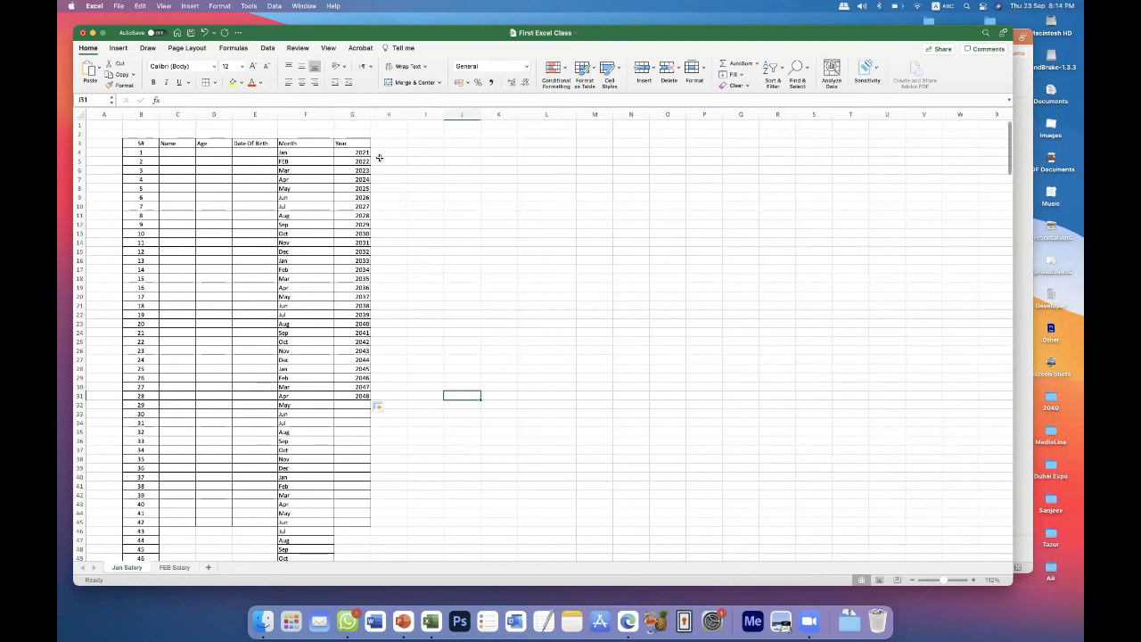
Clear the month entries under the Month heading from F4 downward.
left_click_drag(360, 153, 353, 352)
left_click_drag(291, 150, 315, 585)
key("Delete")
scroll(437, 364, "up", 10)
left_click(437, 366)
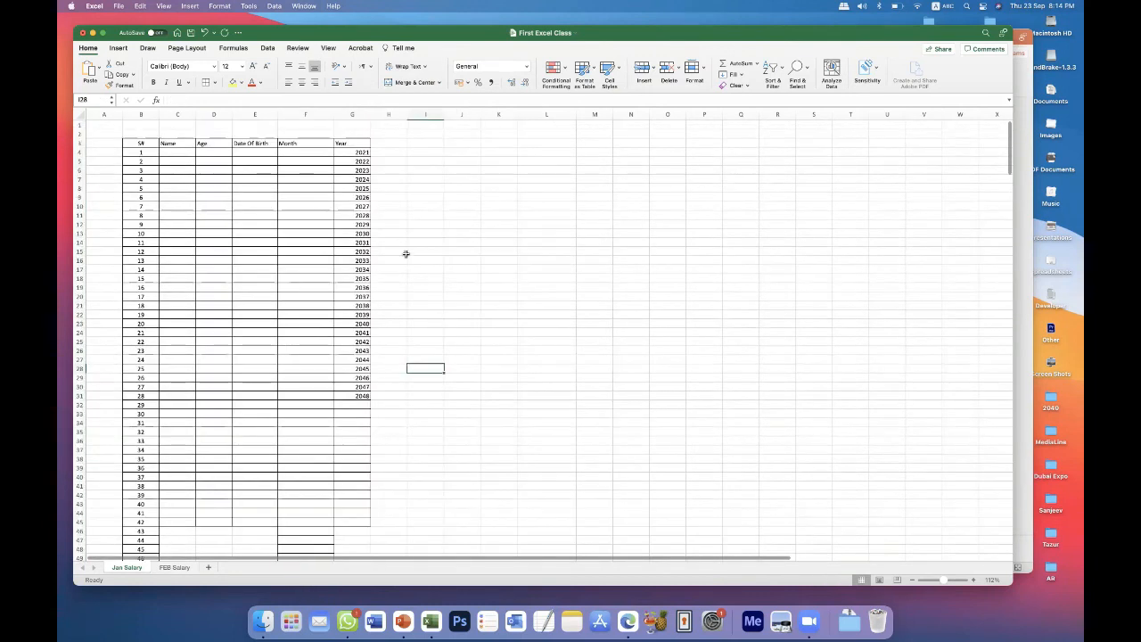
Enter Jan in F4 and March in F5, and fill the pattern down to F18.
left_click(307, 152)
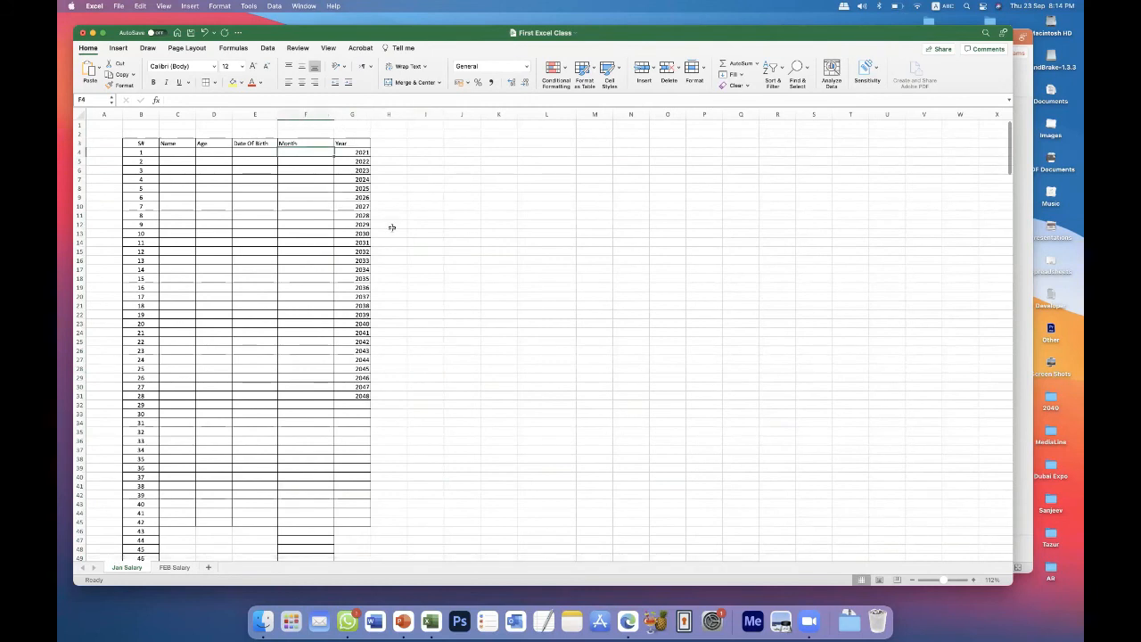
type("Jan")
key("Return")
type("March")
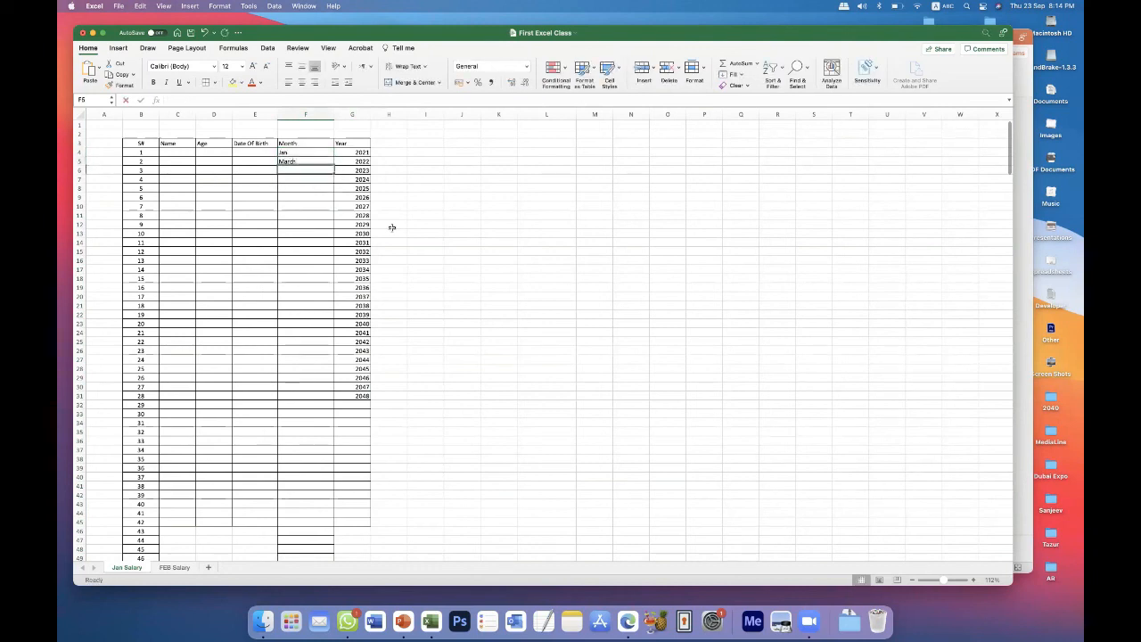
key("Return")
left_click_drag(315, 155, 333, 283)
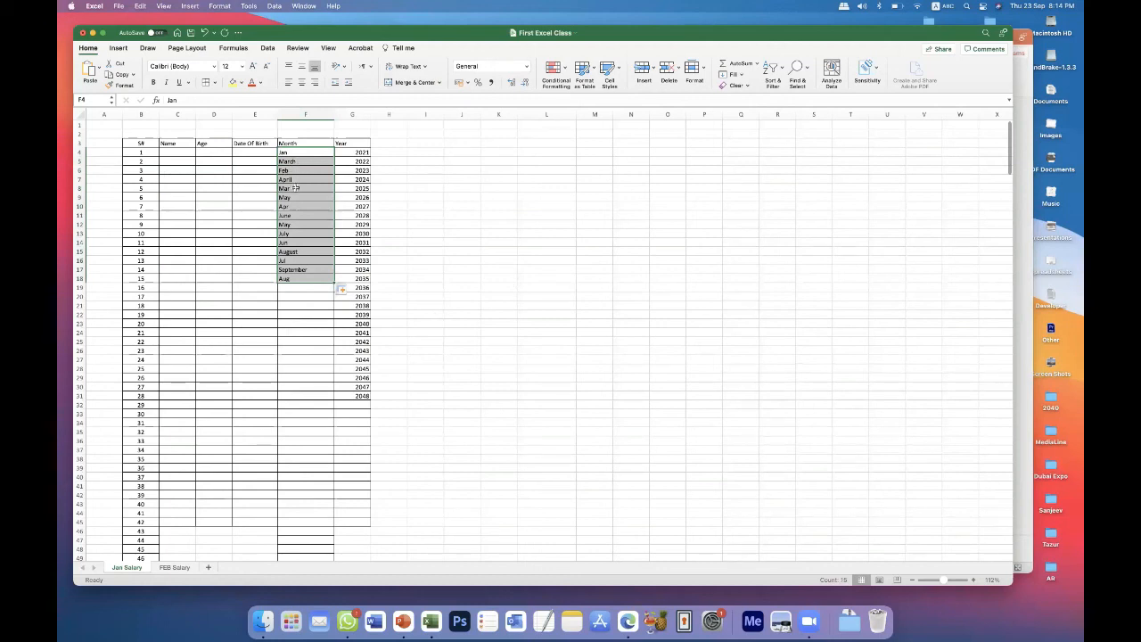
left_click(249, 178)
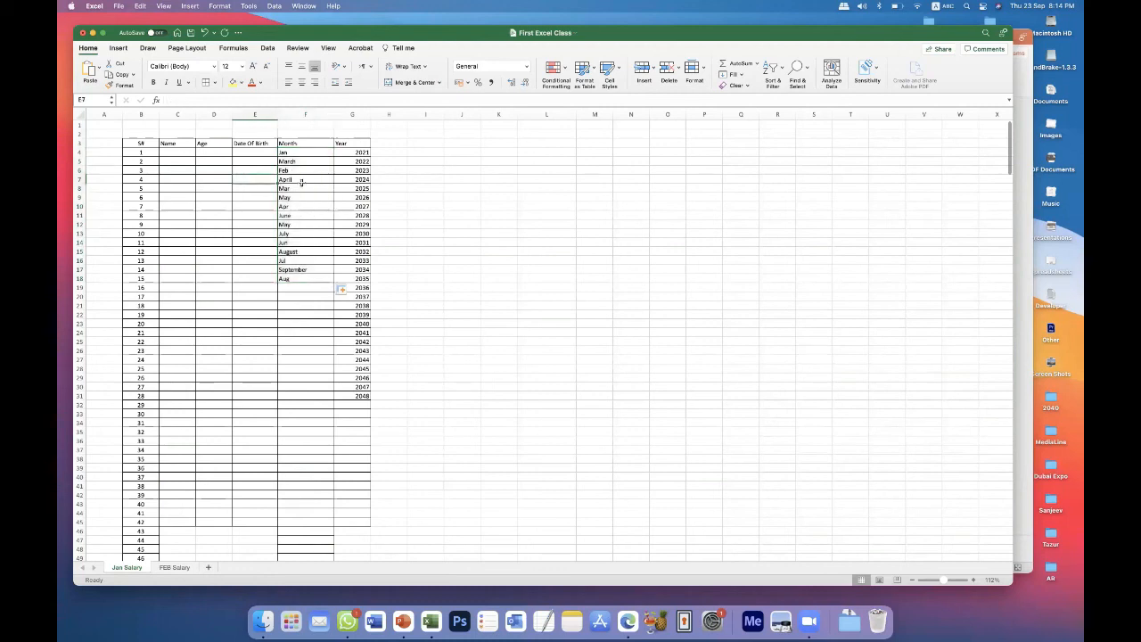
Clear the alternating month entries from F4 to F20.
left_click(293, 151)
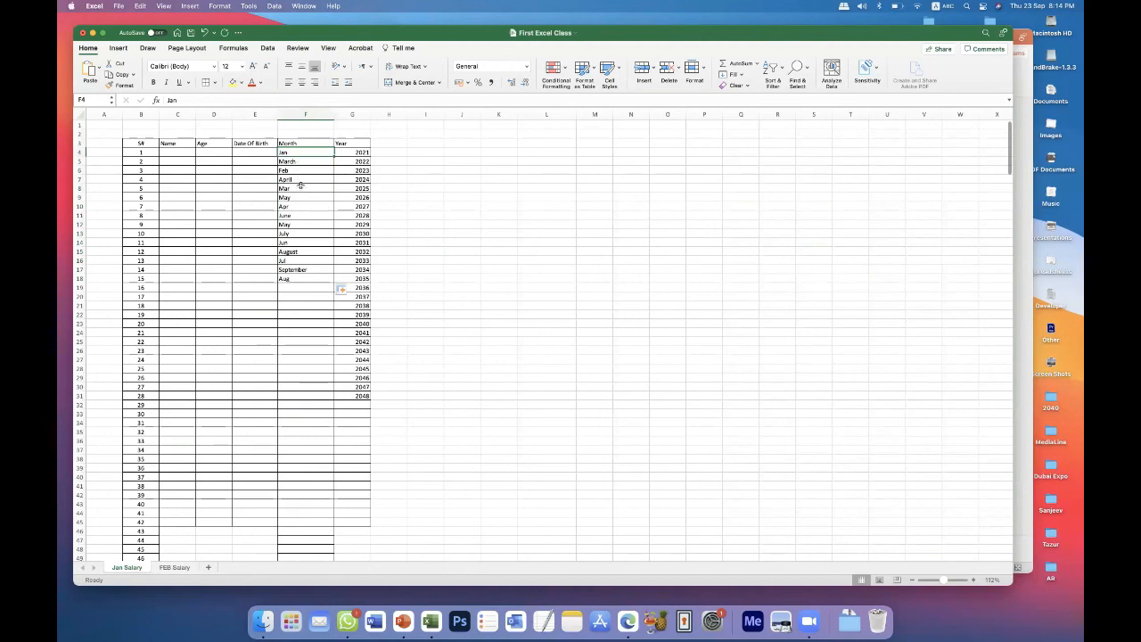
left_click_drag(301, 298, 306, 156)
key("Delete")
left_click(294, 313)
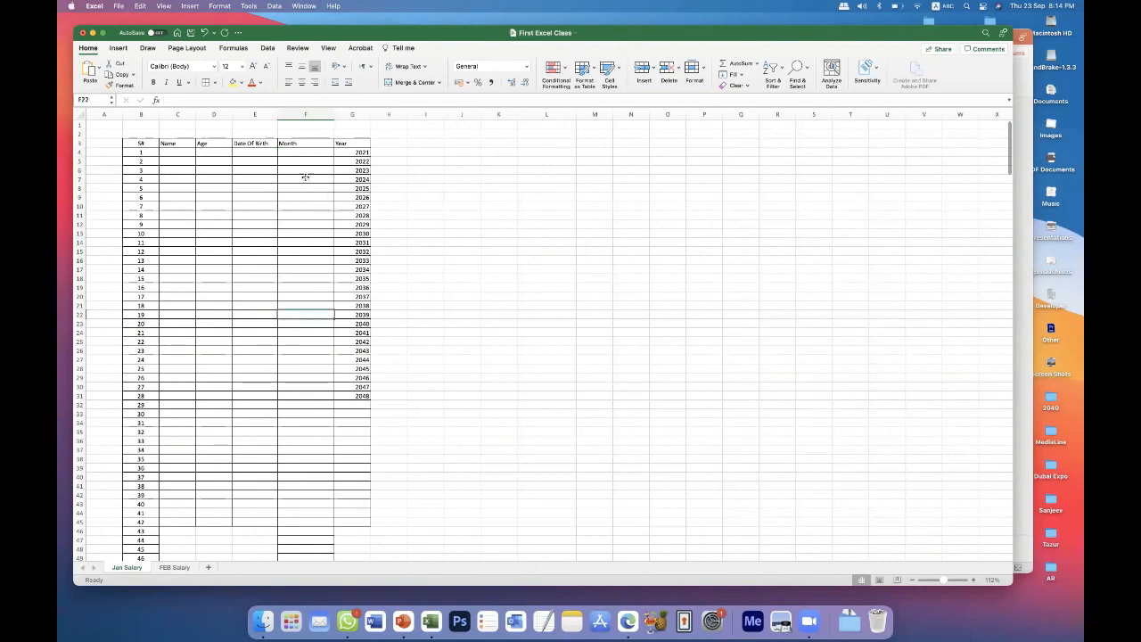
Enter 1 in F4 and 3 in F5, and fill the odd-number series down to 39 in F23.
left_click(303, 154)
type("1")
key("Return")
type("2")
key("Return")
left_click_drag(303, 154, 332, 328)
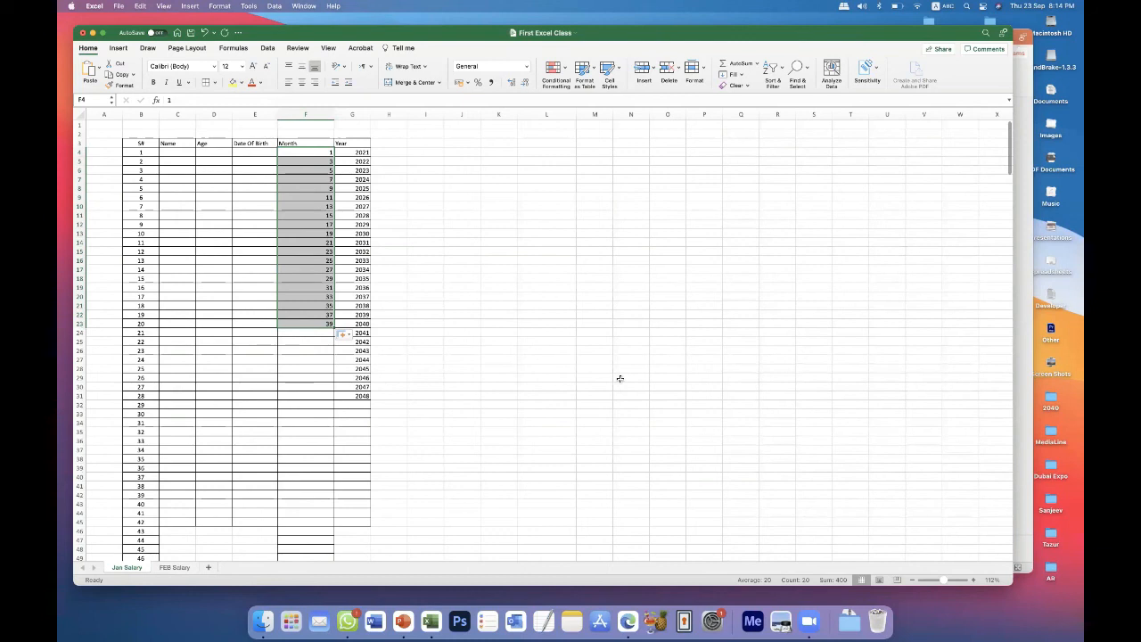
left_click(486, 289)
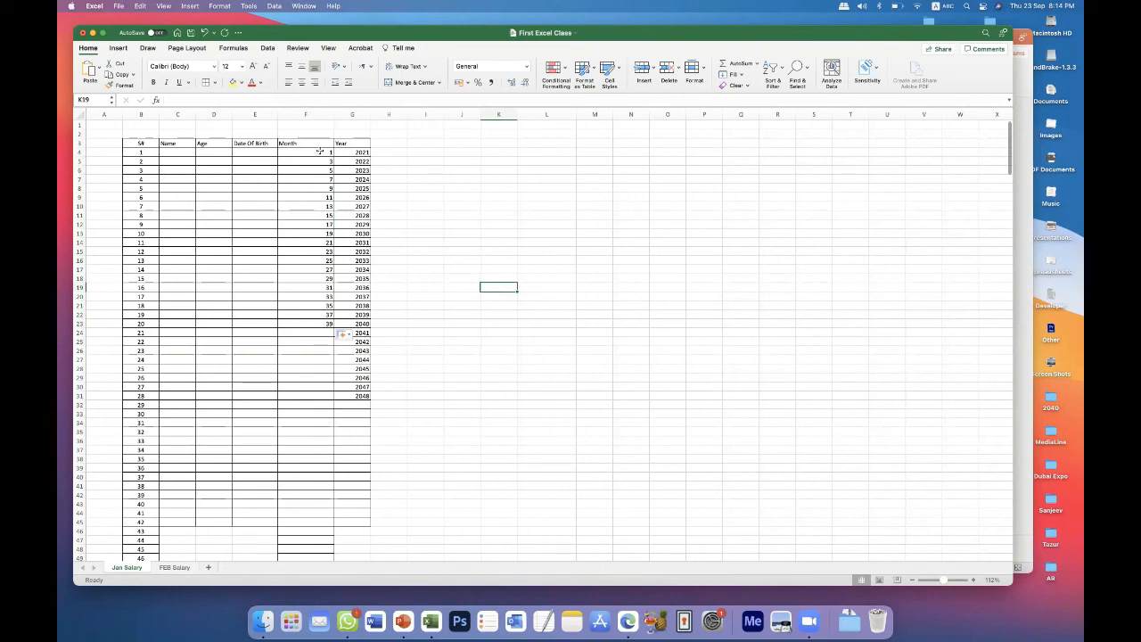
Center column F and make its text bold.
left_click(306, 114)
left_click(301, 82)
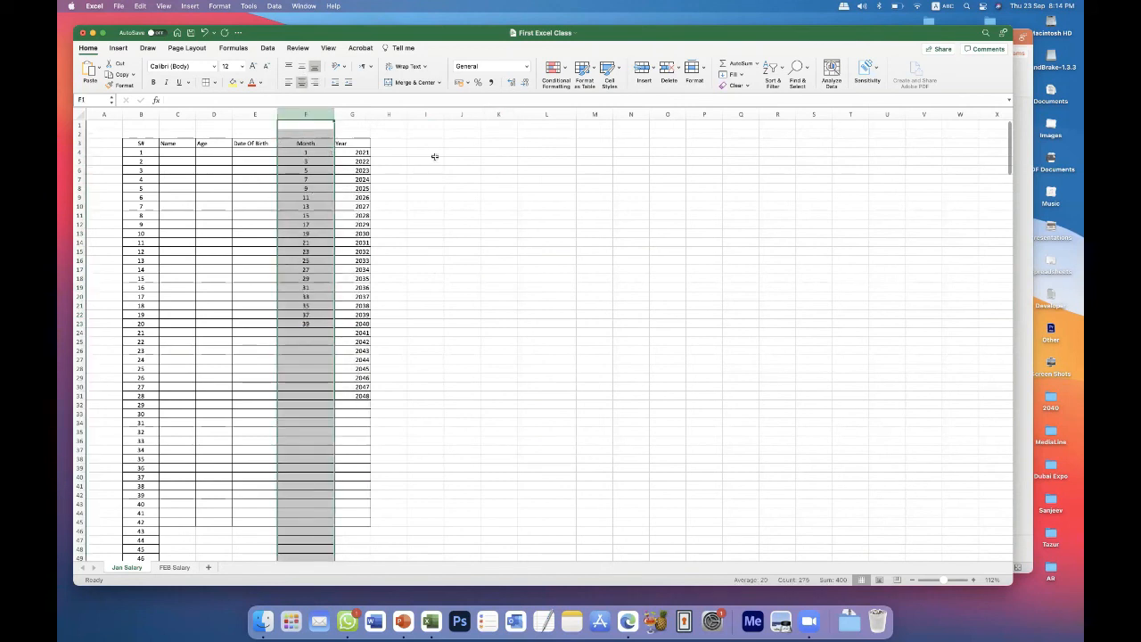
left_click(153, 82)
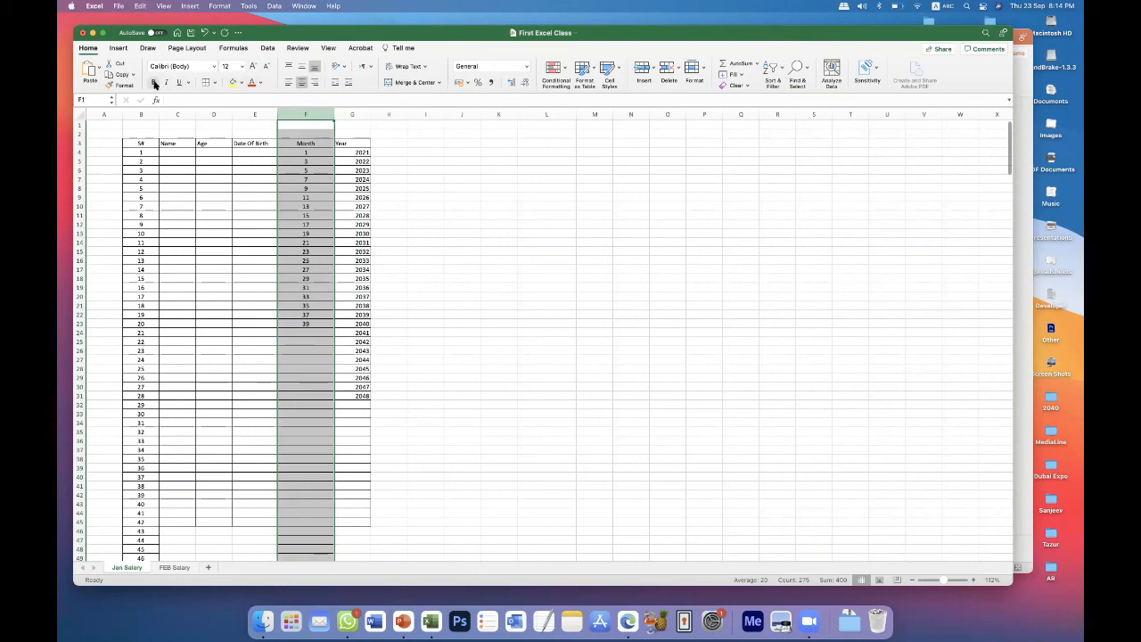
left_click(464, 235)
left_click_drag(312, 152, 305, 361)
left_click(493, 267)
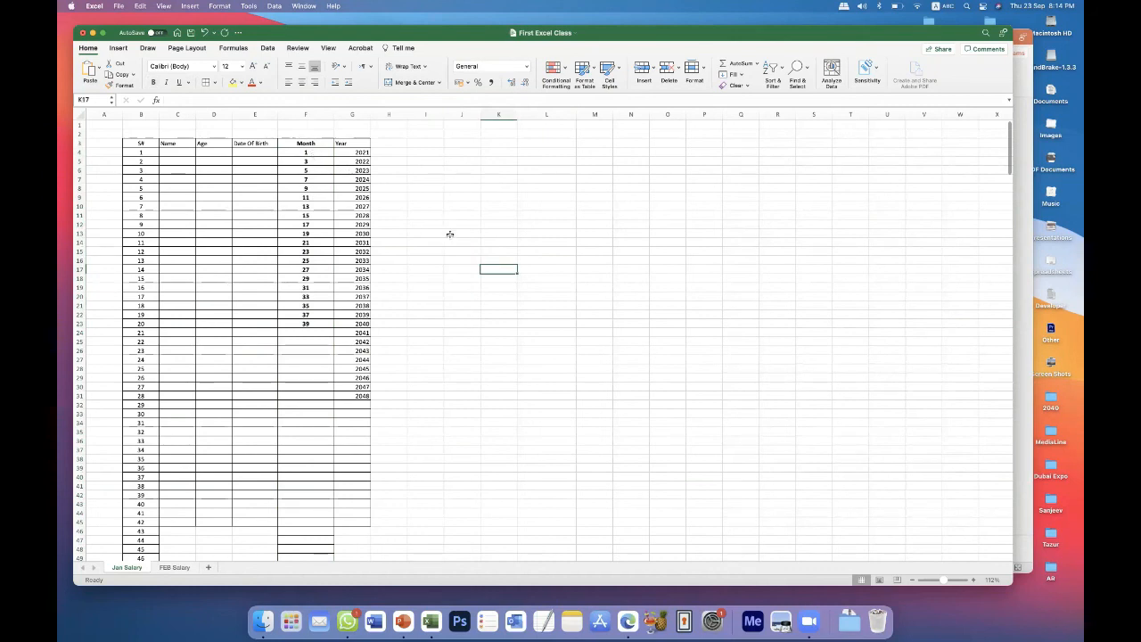
Clear the numbers from F5 to F25 and fill the 1 in F4 down to F34.
left_click_drag(323, 162, 370, 344)
key("Delete")
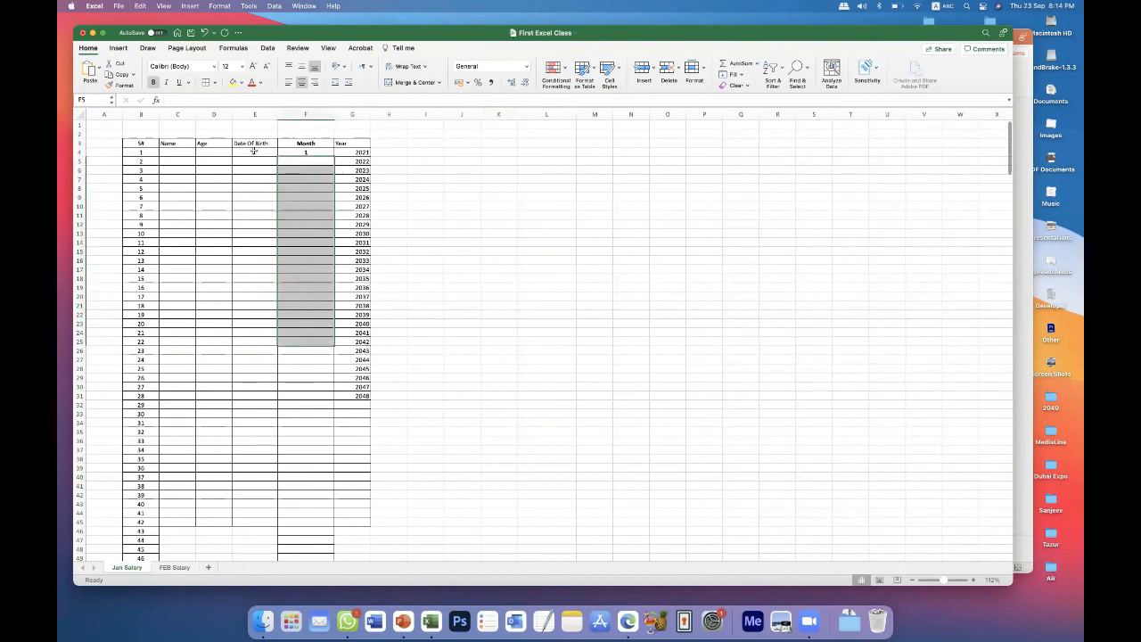
left_click(318, 153)
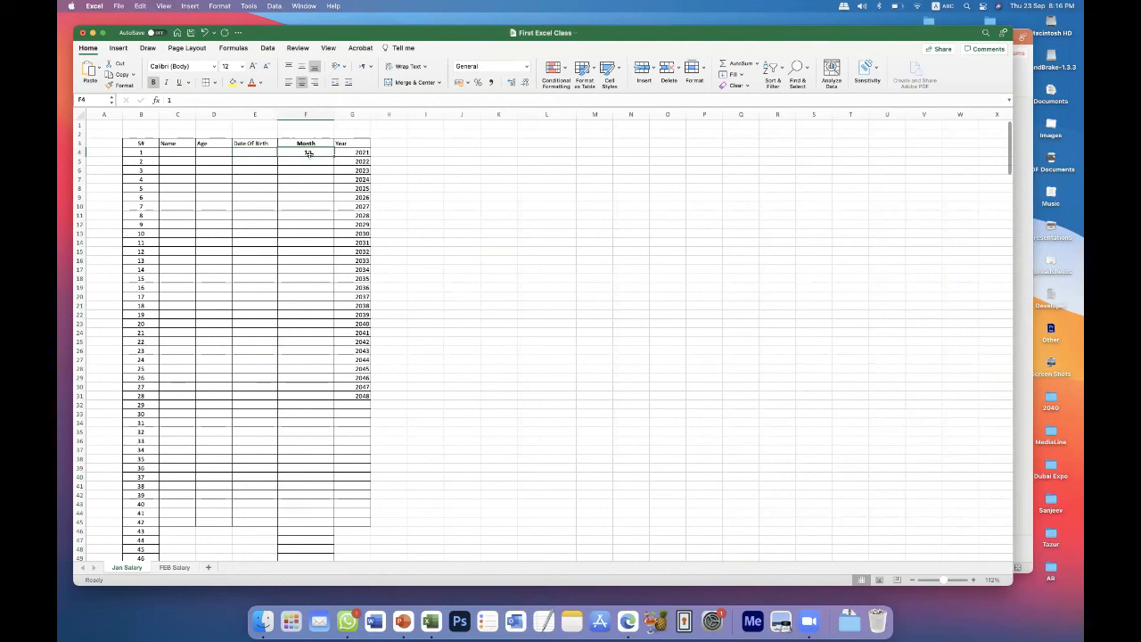
left_click_drag(334, 156, 325, 426)
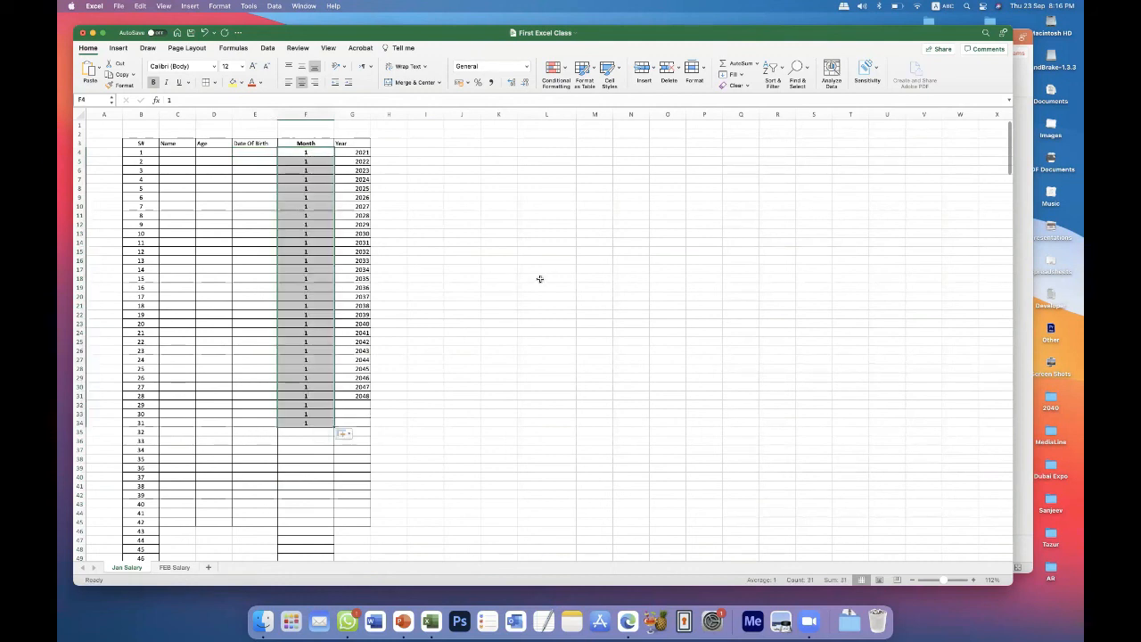
left_click(412, 269)
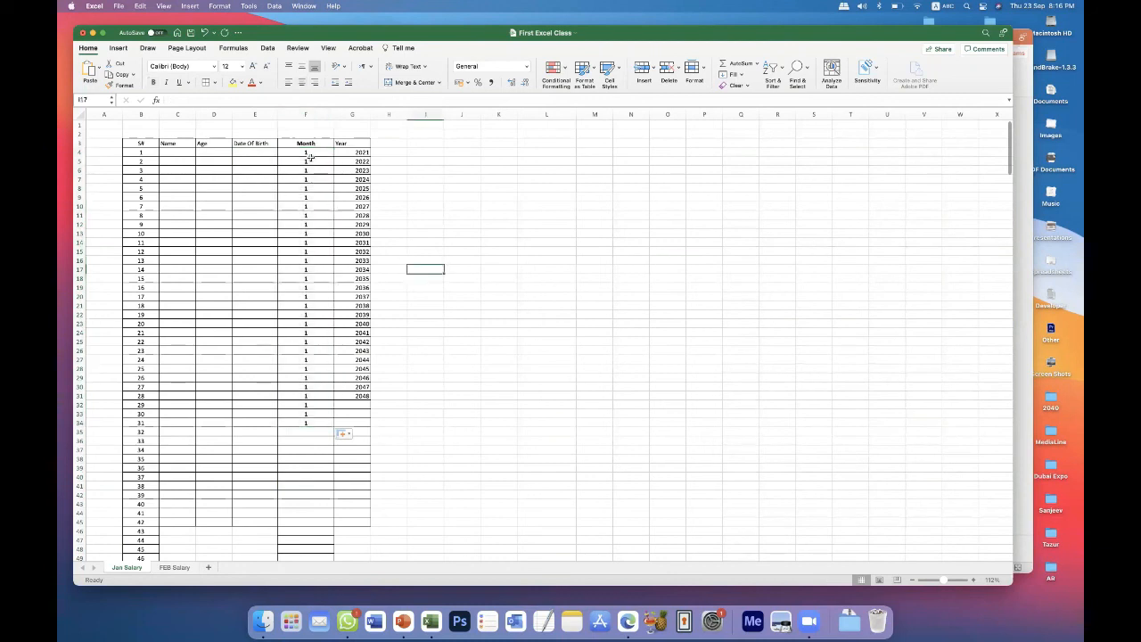
Clear the repeated 1s under the Month heading, from F4 to F35.
left_click_drag(306, 153, 319, 428)
key("Delete")
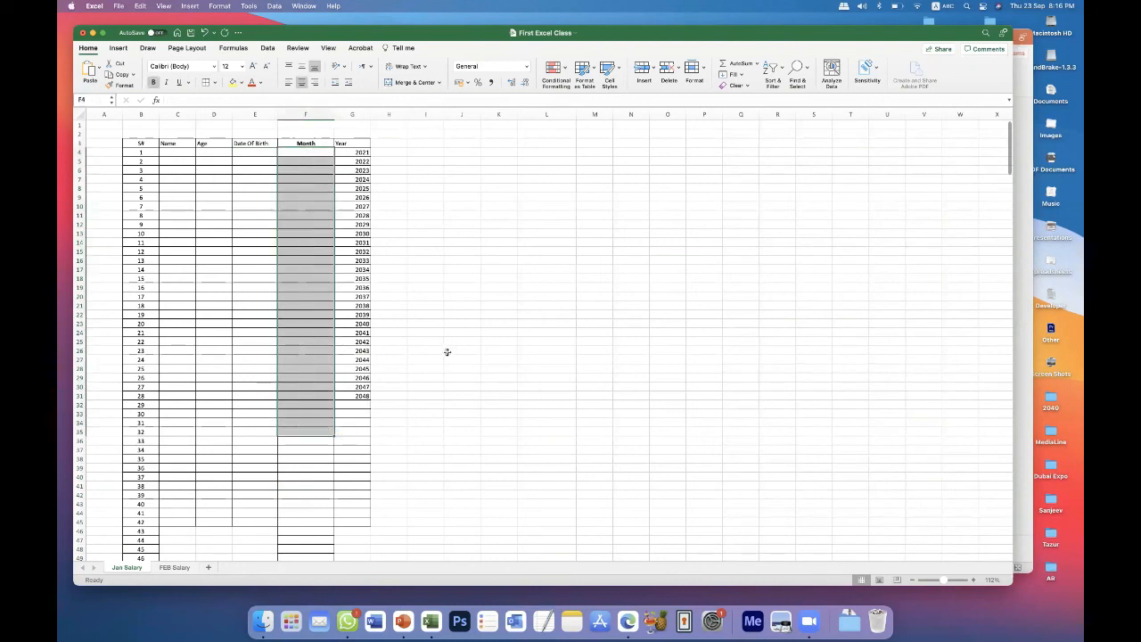
left_click(450, 351)
Enter JAN in cell F4 under the Month heading.
left_click(294, 154)
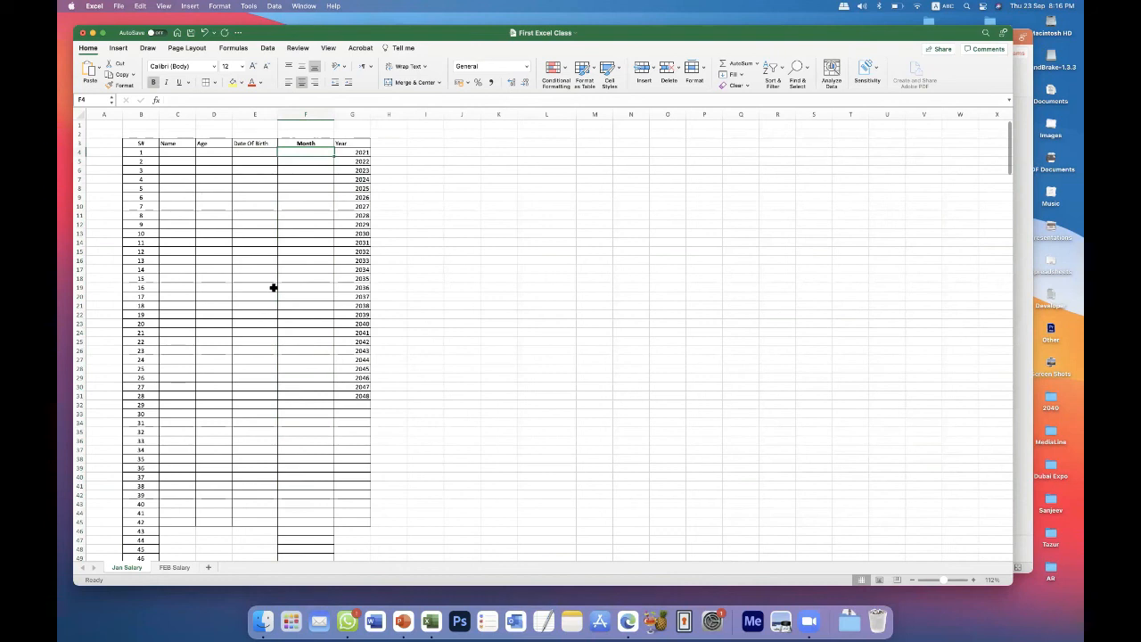
type("JAN")
key("Return")
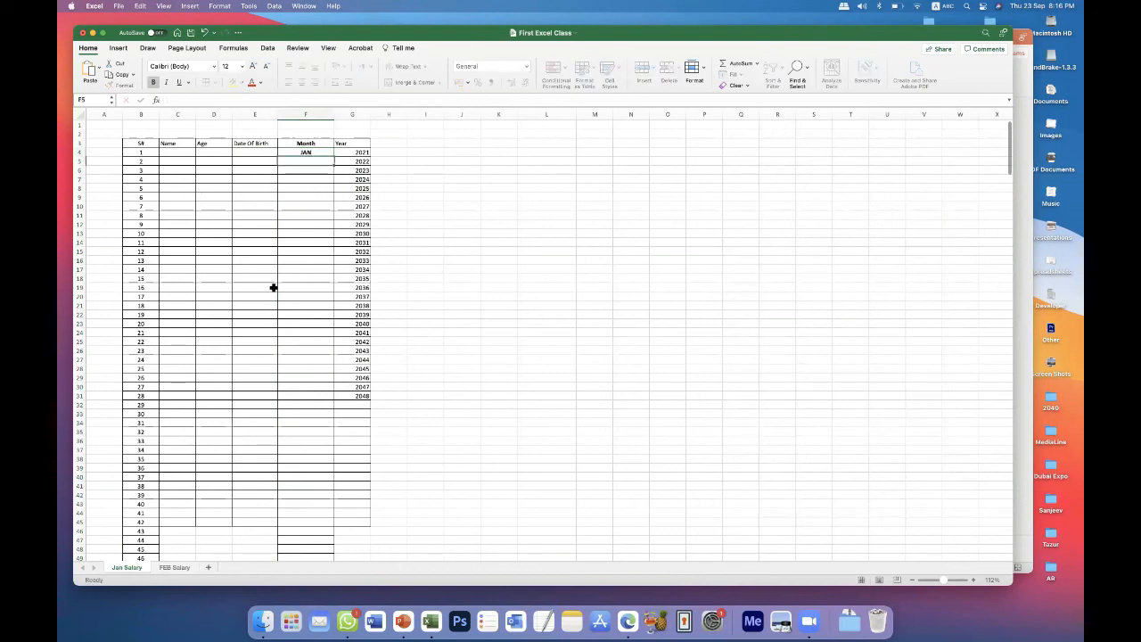
Fill the month series from F4 far down column F and again down to F20, undoing each fill.
left_click(314, 151)
left_click_drag(334, 157, 442, 375)
scroll(438, 373, "up", 15)
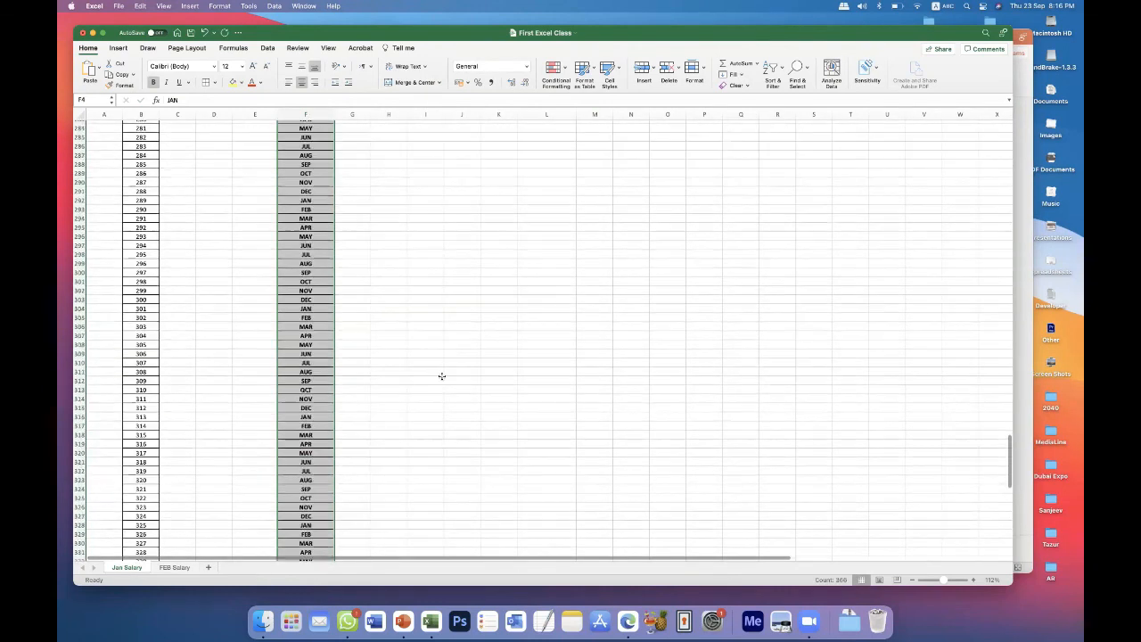
scroll(438, 373, "up", 15)
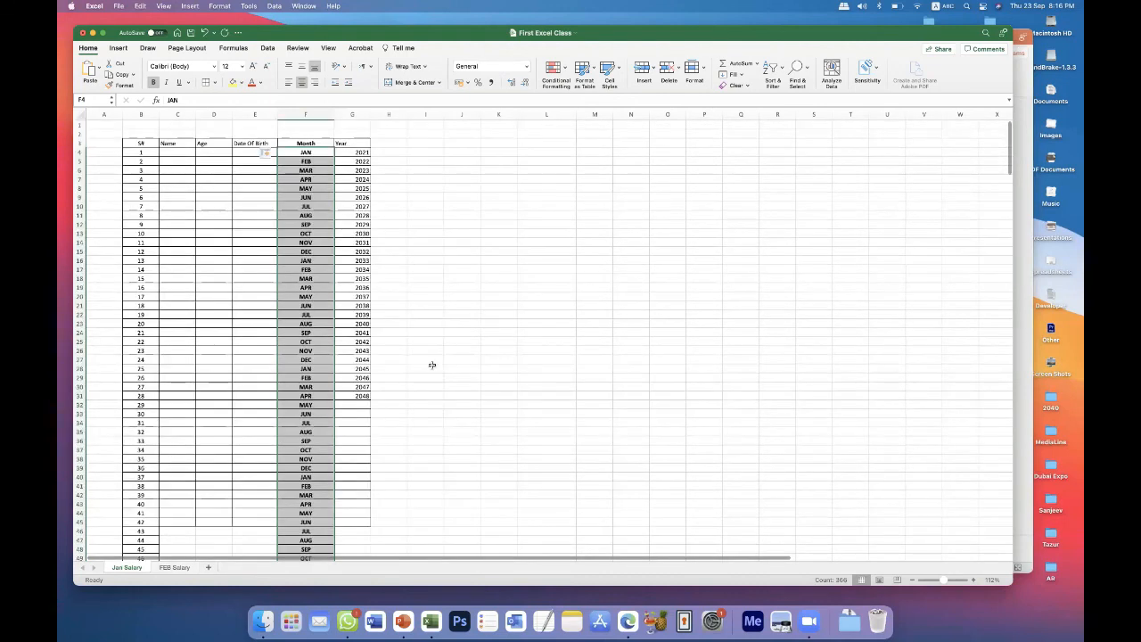
key("super+z")
left_click_drag(338, 158, 369, 296)
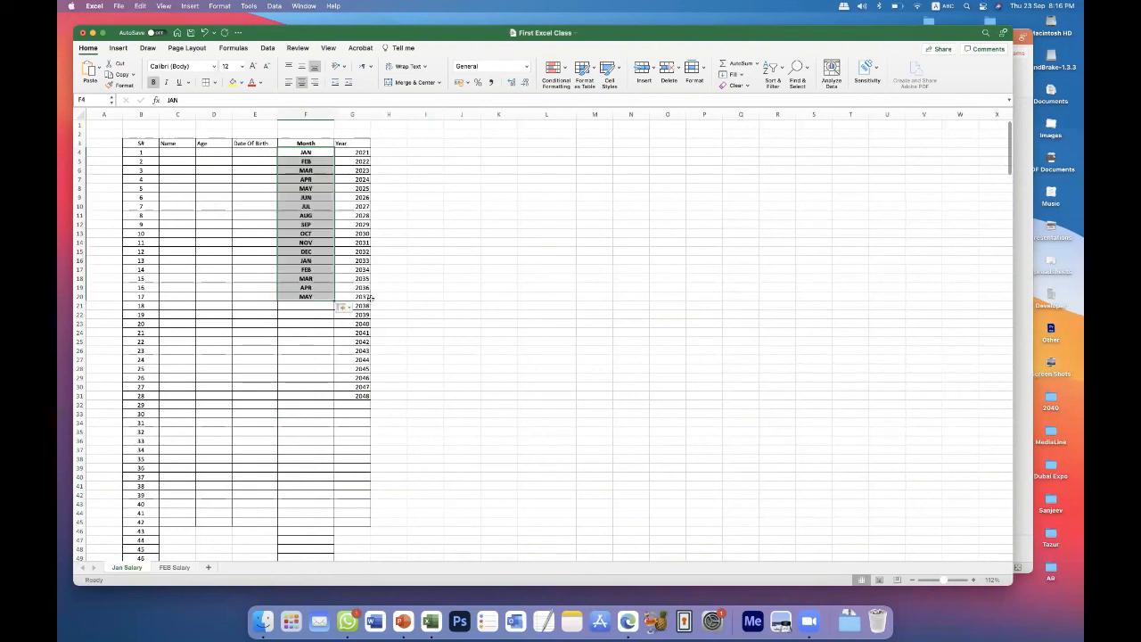
key("super+z")
Copy JAN from F4 and paste it into the cells F5 to F79.
key("super+c")
left_click(304, 162)
scroll(405, 371, "down", 20)
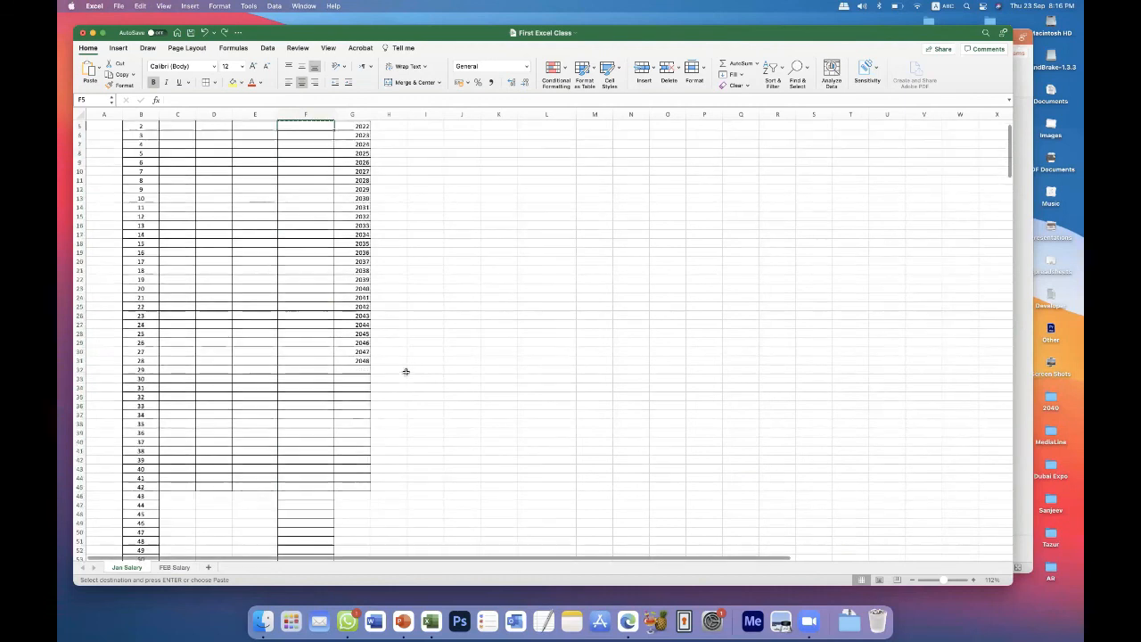
left_click(318, 238, "shift")
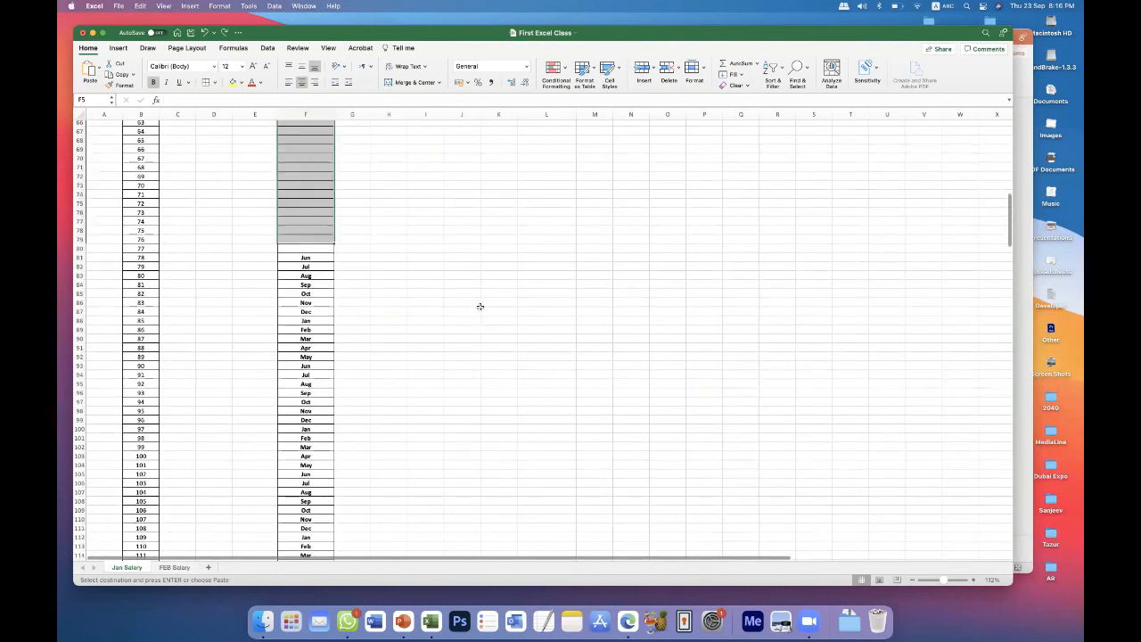
scroll(477, 307, "up", 18)
scroll(470, 308, "up", 3)
key("super+v")
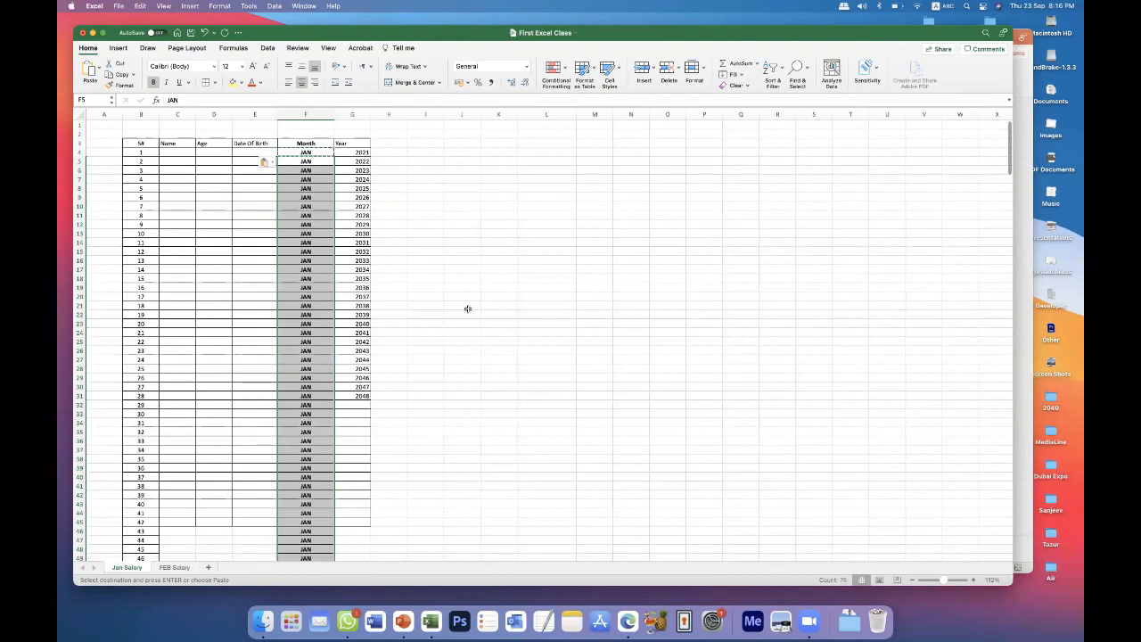
left_click(451, 268)
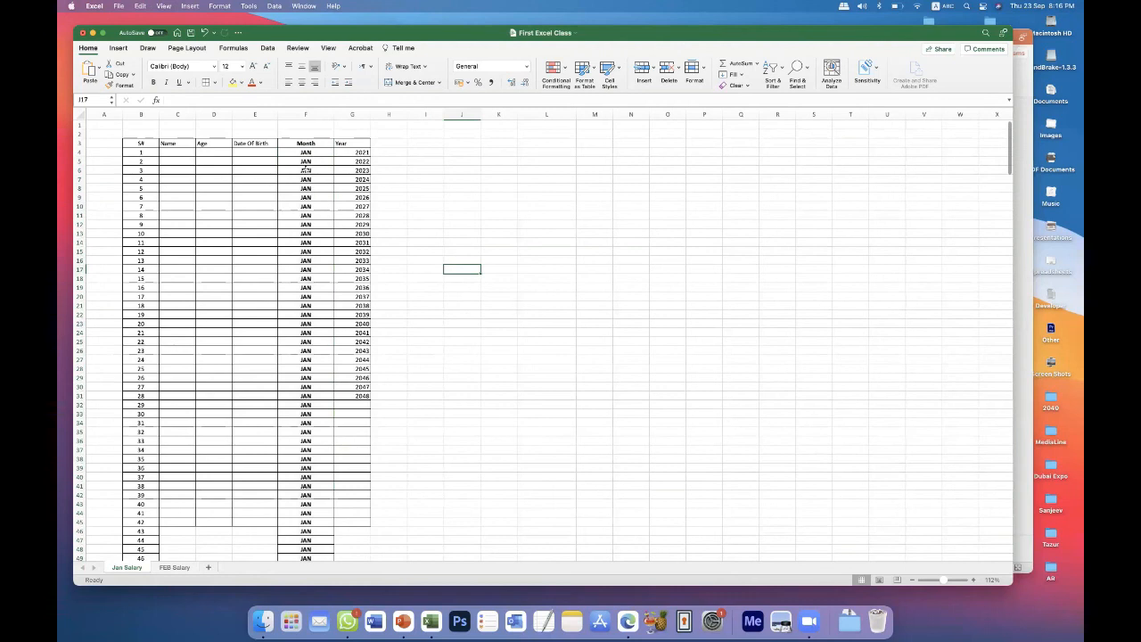
Clear the pasted JAN entries from F5 downward, keeping the one in F4.
left_click_drag(307, 162, 303, 465)
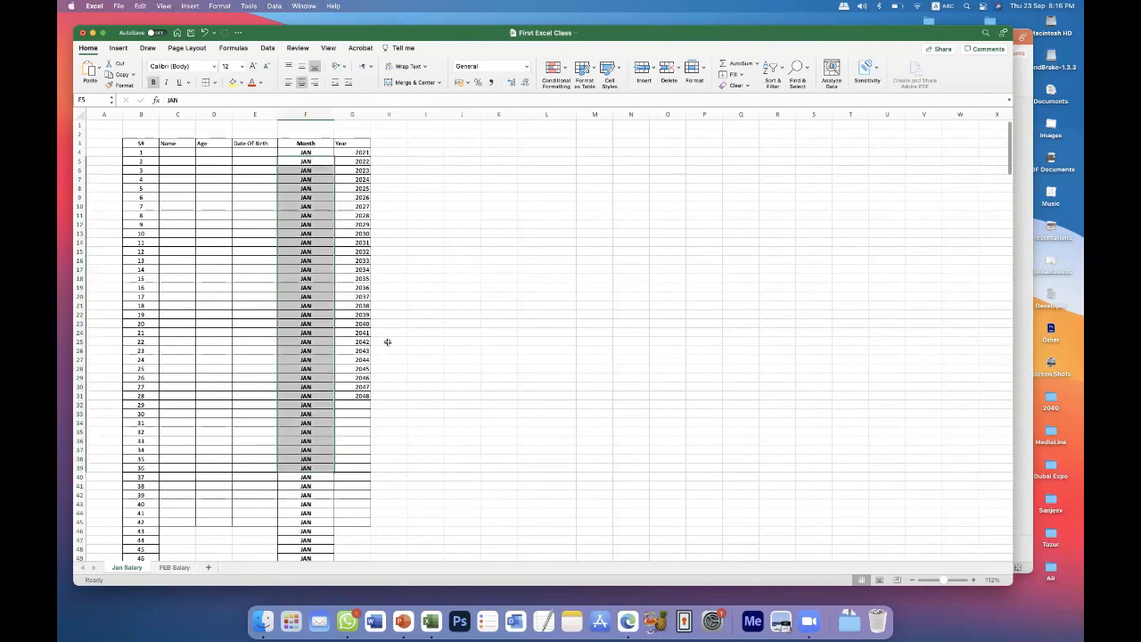
left_click(509, 302)
left_click_drag(316, 159, 303, 624)
scroll(415, 530, "up", 20)
left_click(413, 271)
type("=")
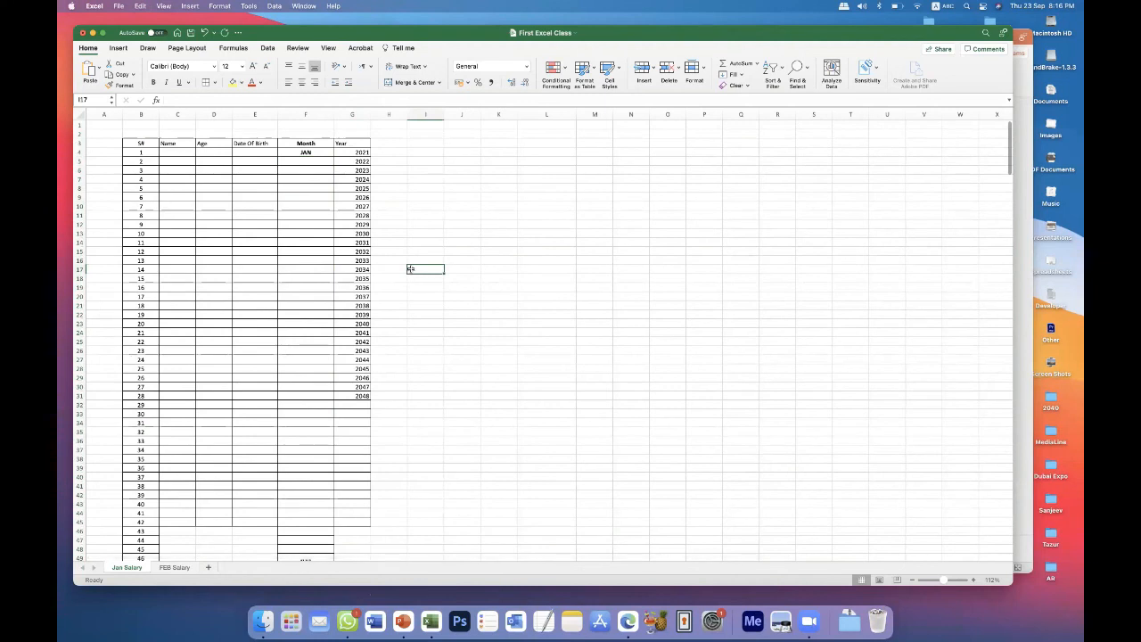
Center the contents of the Year column G.
left_click(353, 115)
left_click(303, 82)
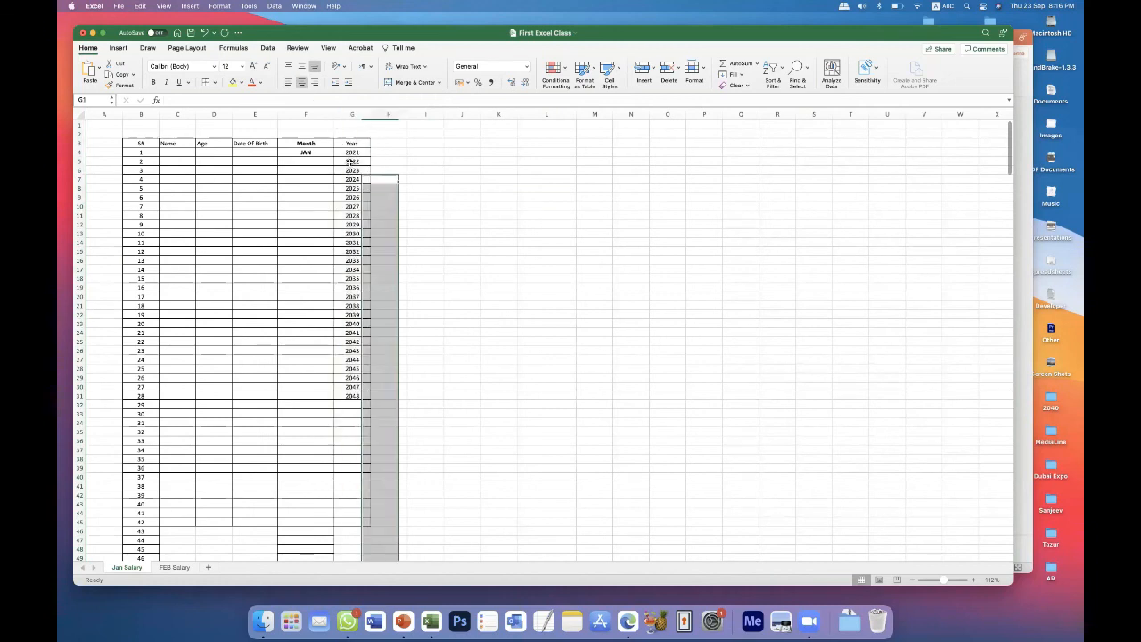
left_click(302, 162)
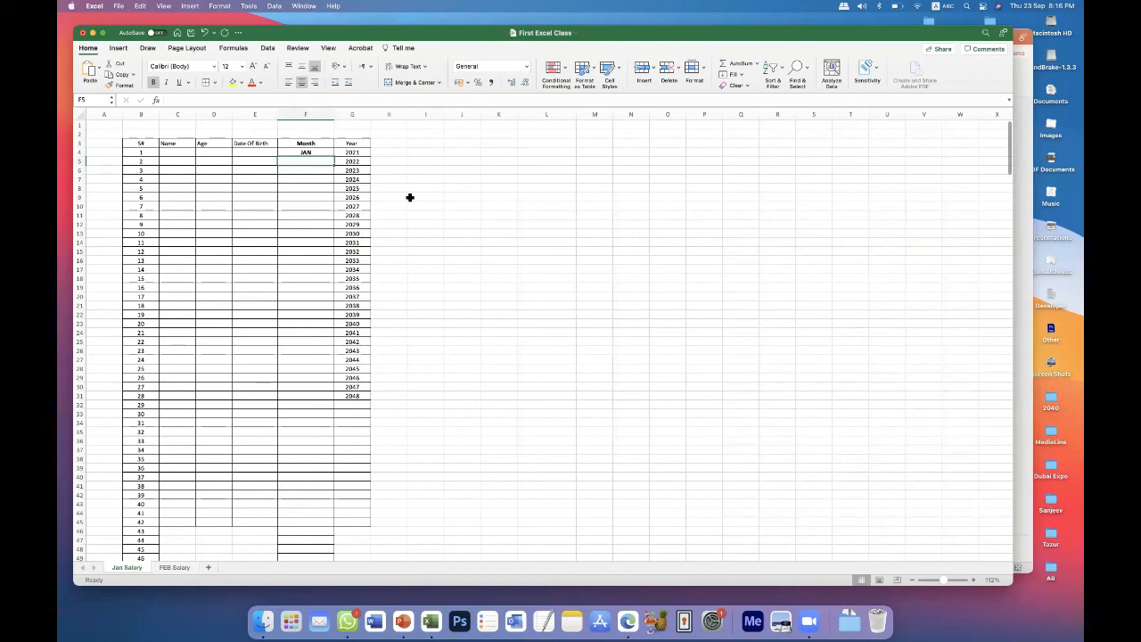
left_click(209, 151)
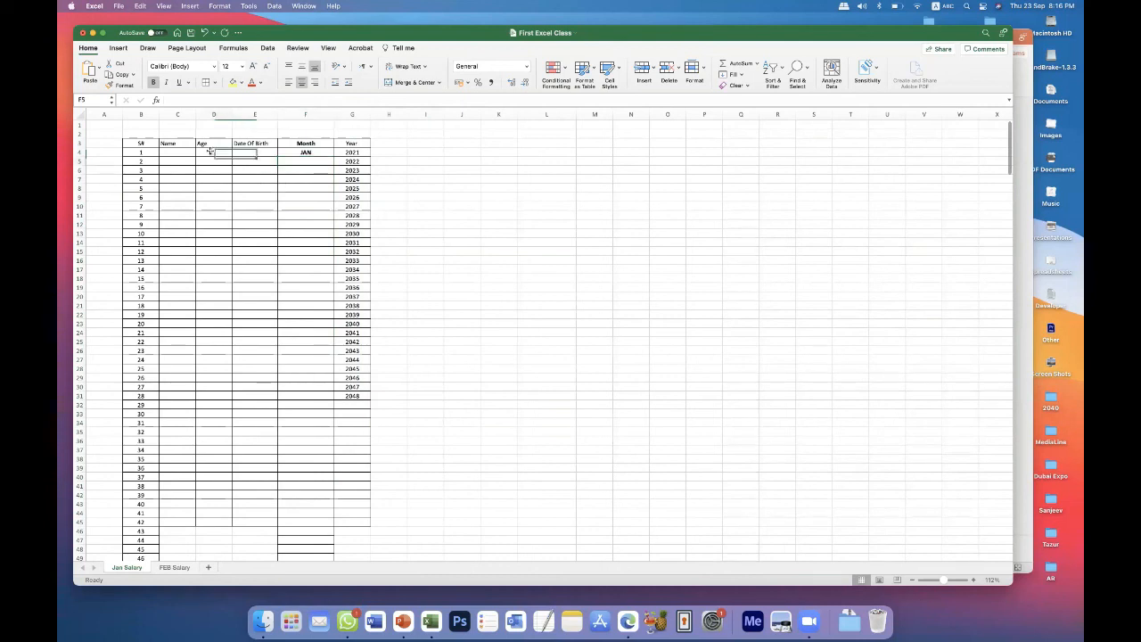
Enter Sunday in cell H4, beside the first year.
left_click(393, 153)
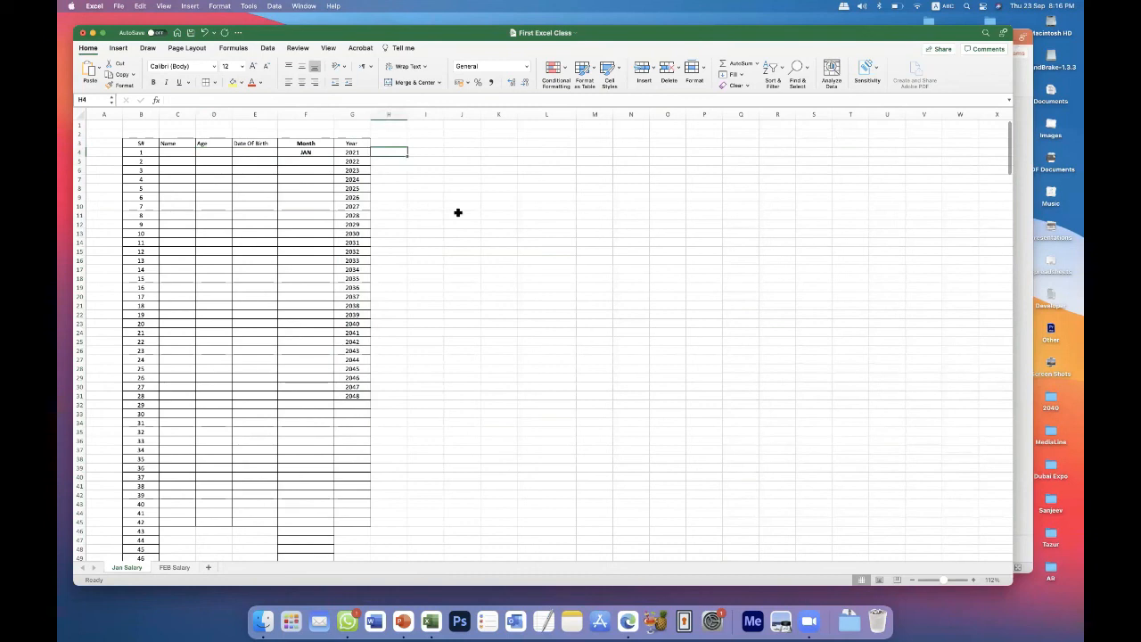
type("Sunday")
key("Return")
Fill the weekday series from Sunday in H4 down to H26.
left_click(388, 152)
left_click_drag(399, 222, 420, 352)
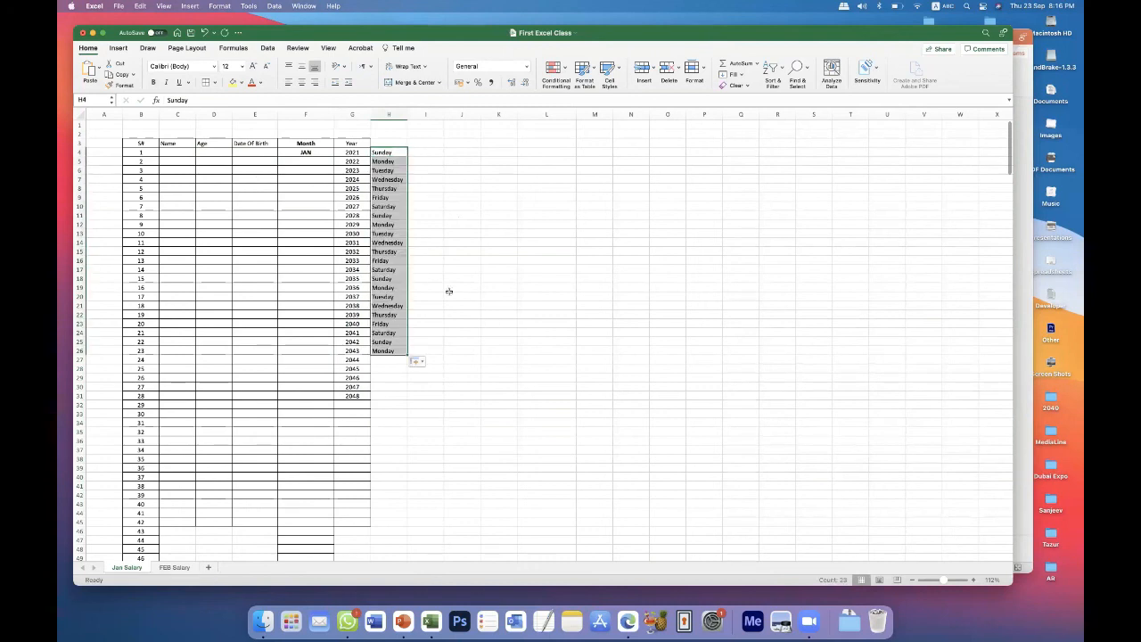
left_click(458, 294)
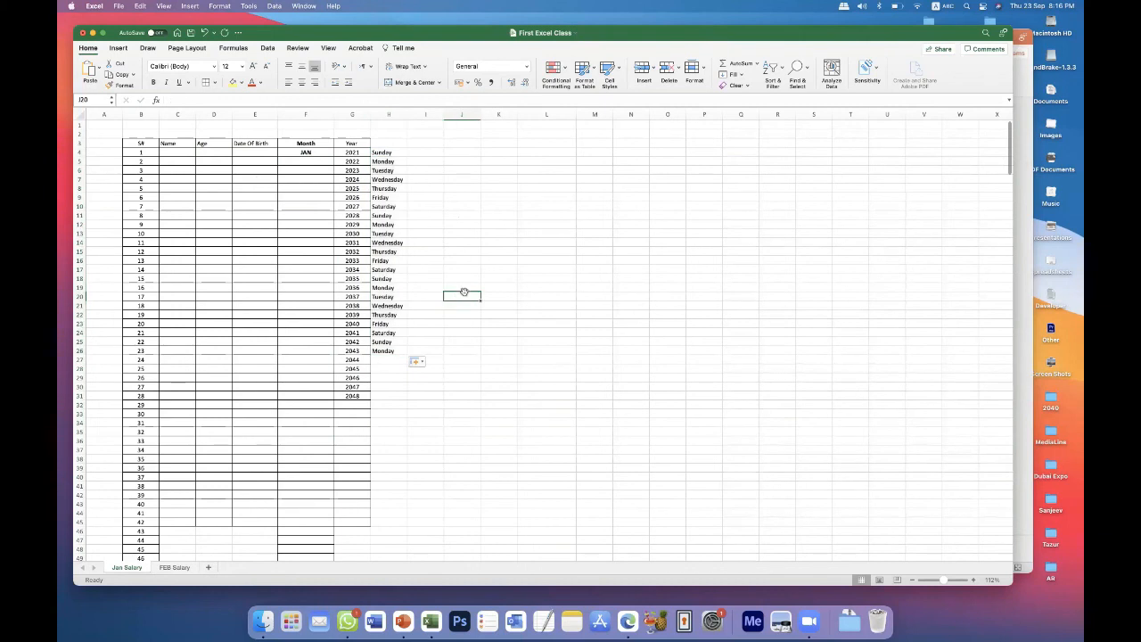
Clear the cells H5 to H32 below Sunday and select H4.
left_click(314, 151)
left_click(390, 155)
left_click_drag(389, 161, 387, 406)
key("Delete")
left_click(470, 256)
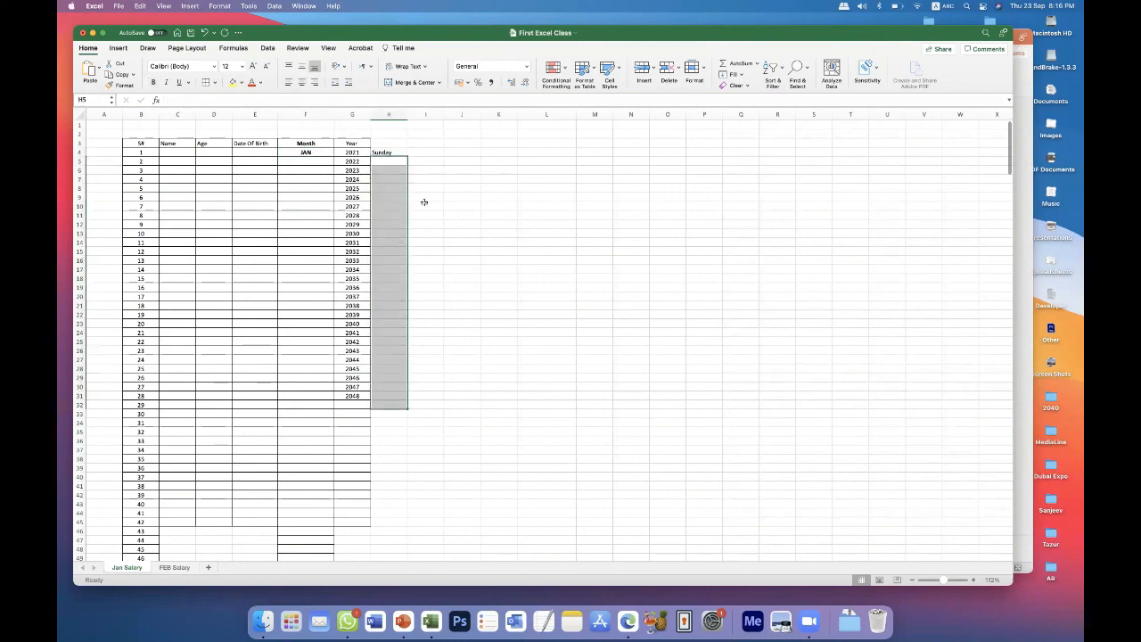
left_click(383, 151)
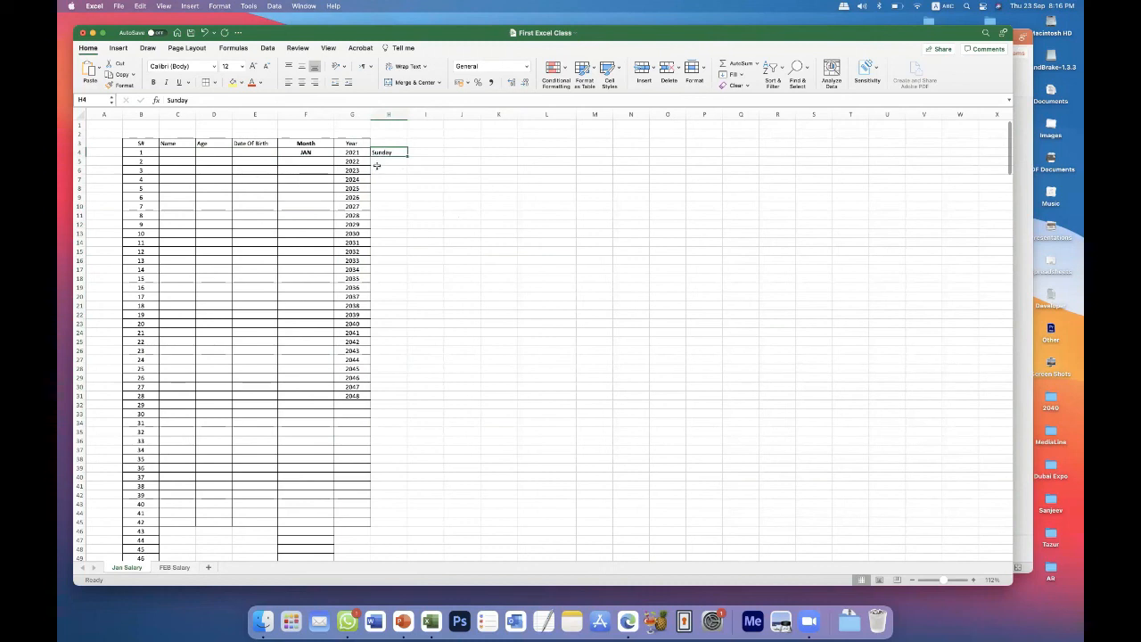
Fill the weekday series from Sunday in H4 down to H29.
left_click_drag(387, 152, 387, 339)
left_click(422, 186)
left_click(393, 153)
left_click_drag(408, 154, 398, 378)
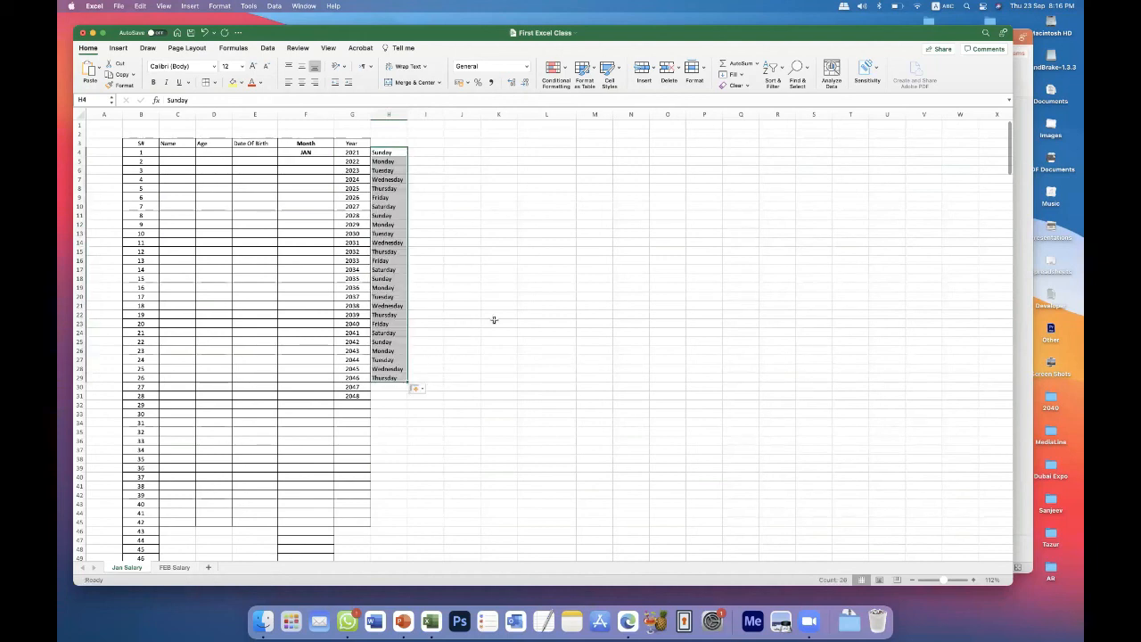
left_click(521, 368)
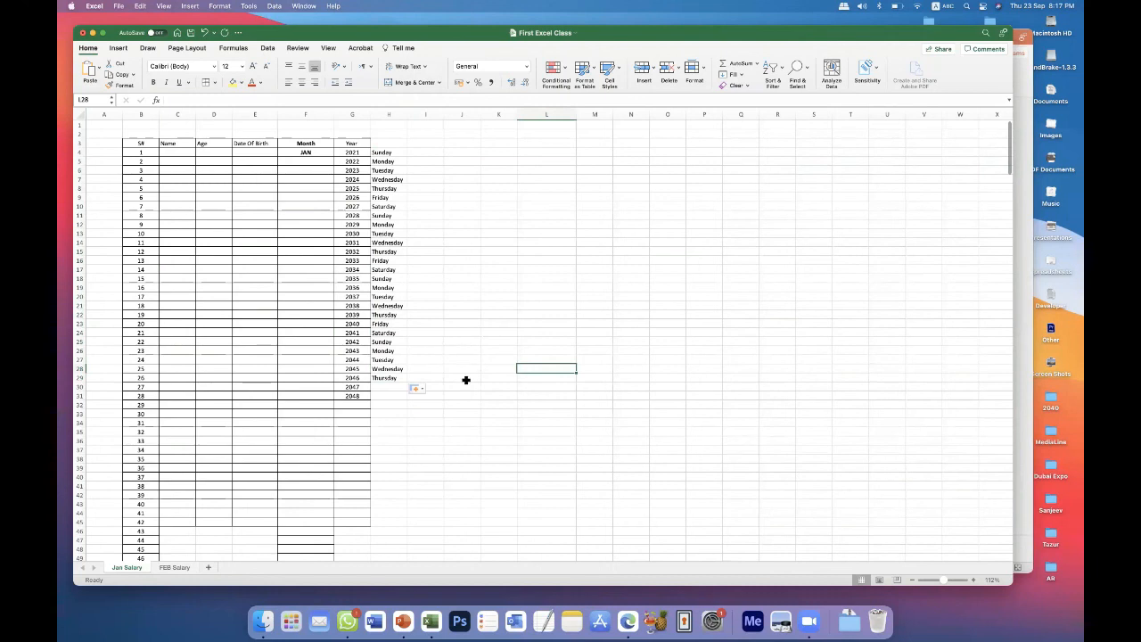
left_click(405, 341)
left_click(391, 385)
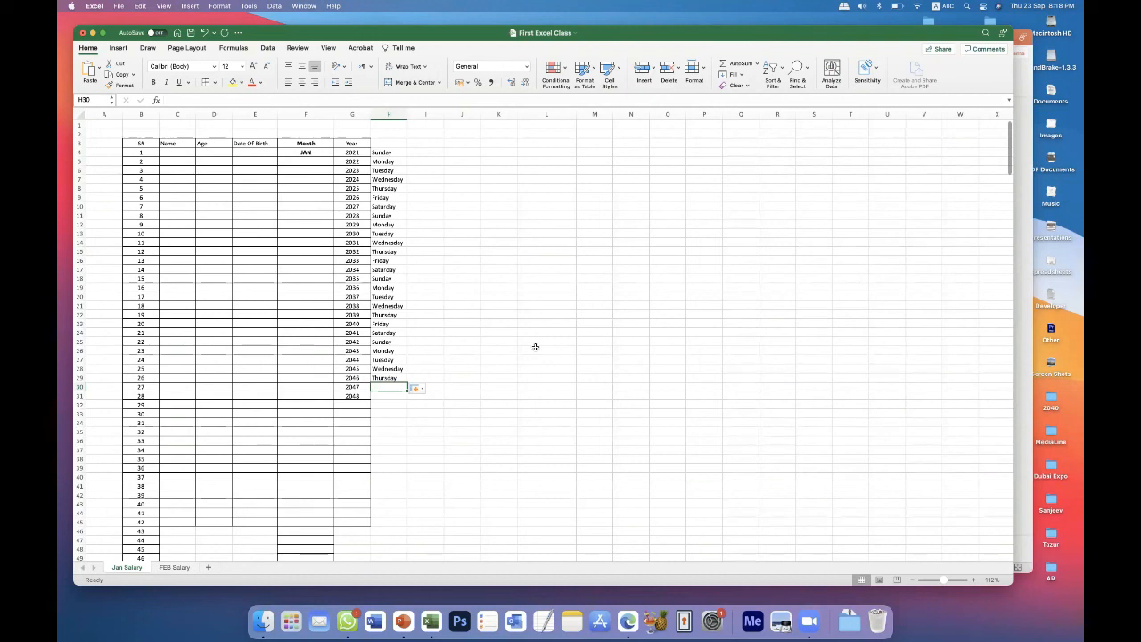
left_click(497, 349)
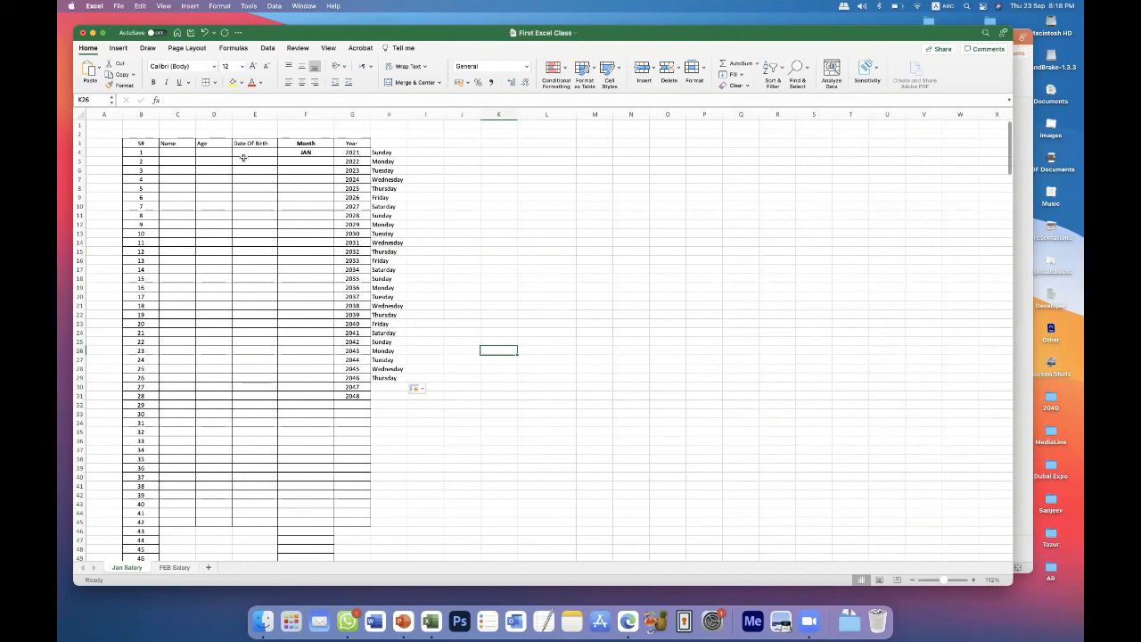
left_click(185, 153)
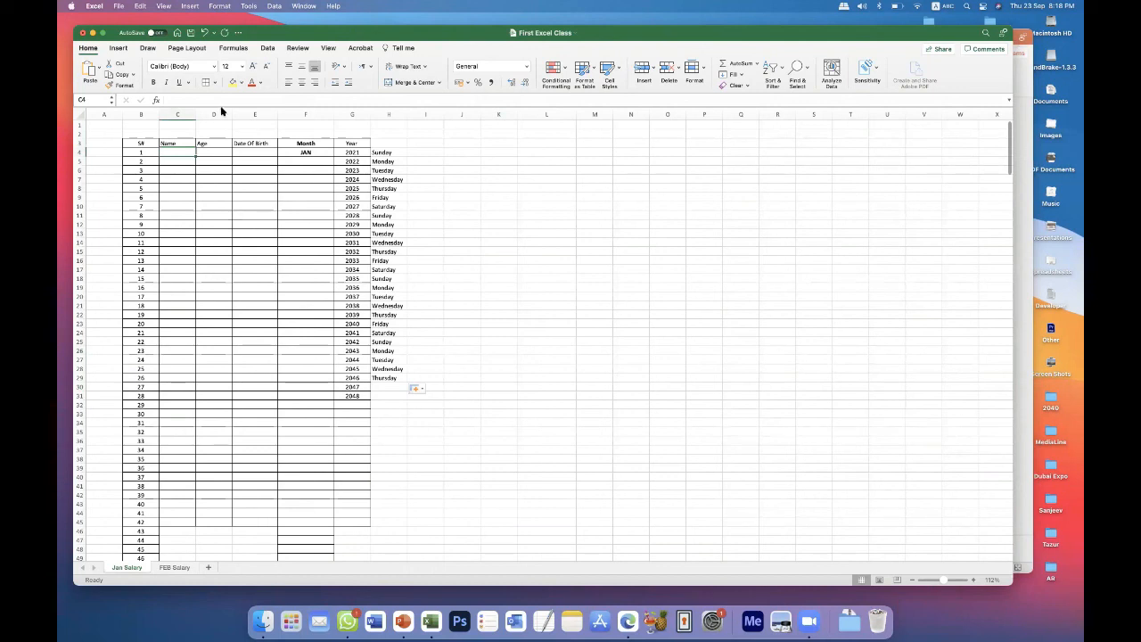
Clear the contents of every cell on the Jan Salary sheet.
left_click(950, 580)
left_click(369, 235)
key("super+a")
key("Delete")
left_click(369, 234)
Enter 1 in cell D3 and 2 in cell D4 as the start of a number series.
left_click(365, 177)
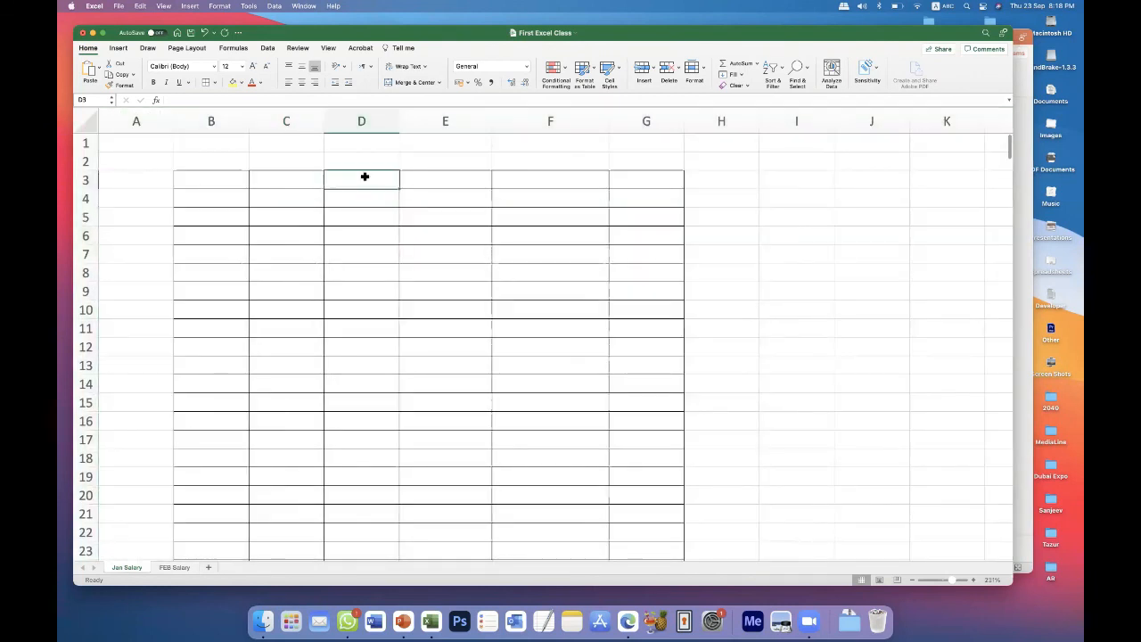
type("1")
key("Return")
type("2")
key("Return")
Extend the number series from D3 and D4 down to D11.
left_click(370, 179)
left_click_drag(359, 179, 354, 195)
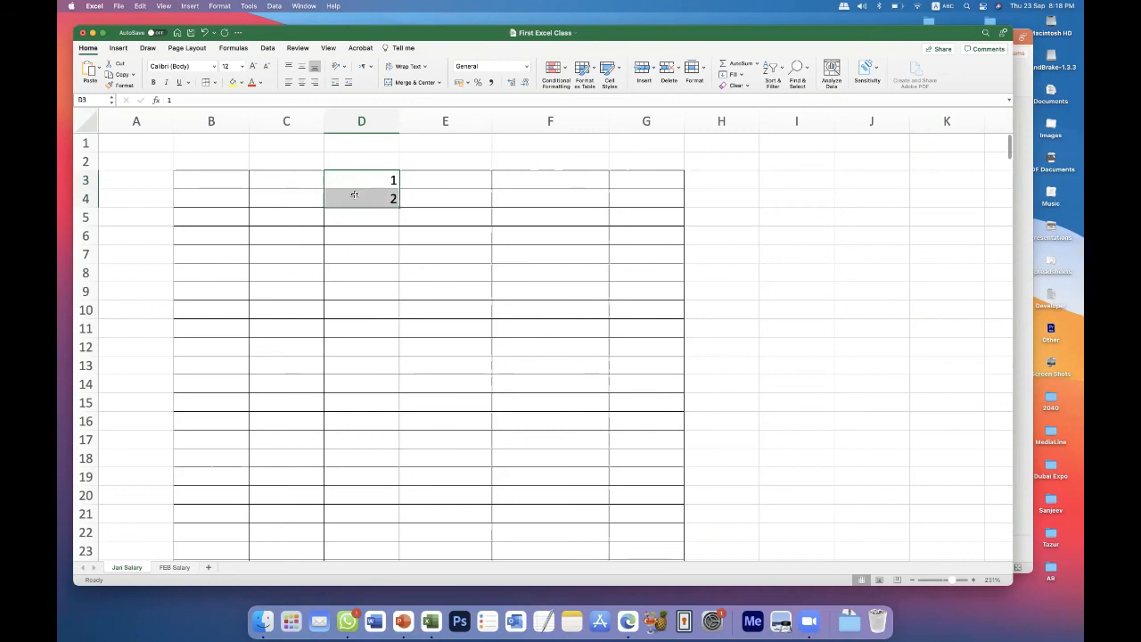
left_click(375, 234)
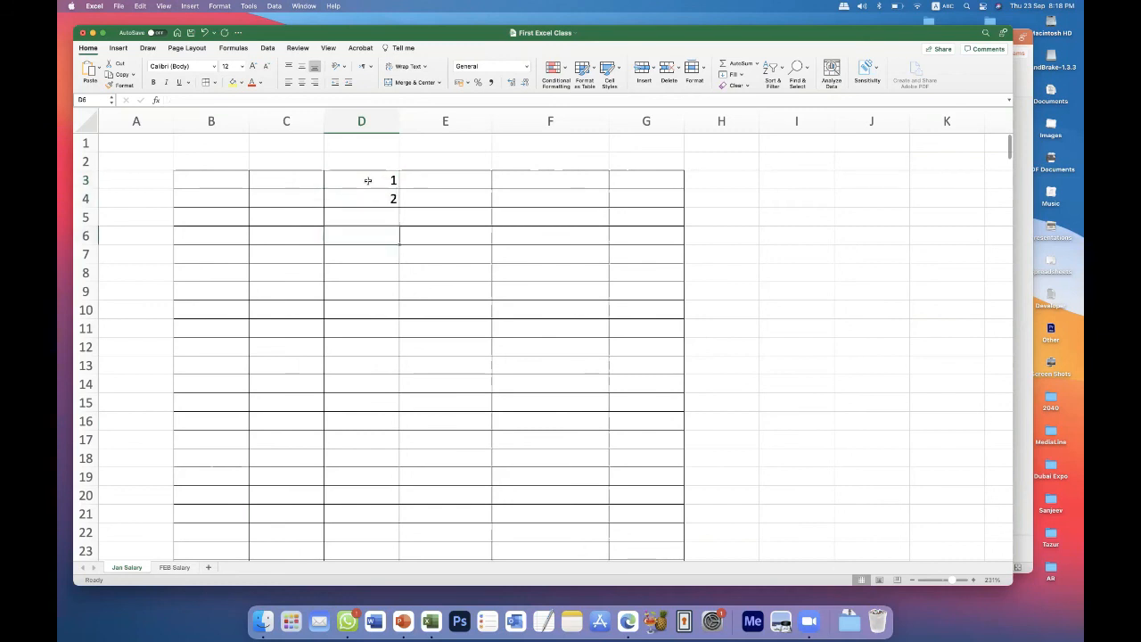
left_click_drag(367, 180, 367, 193)
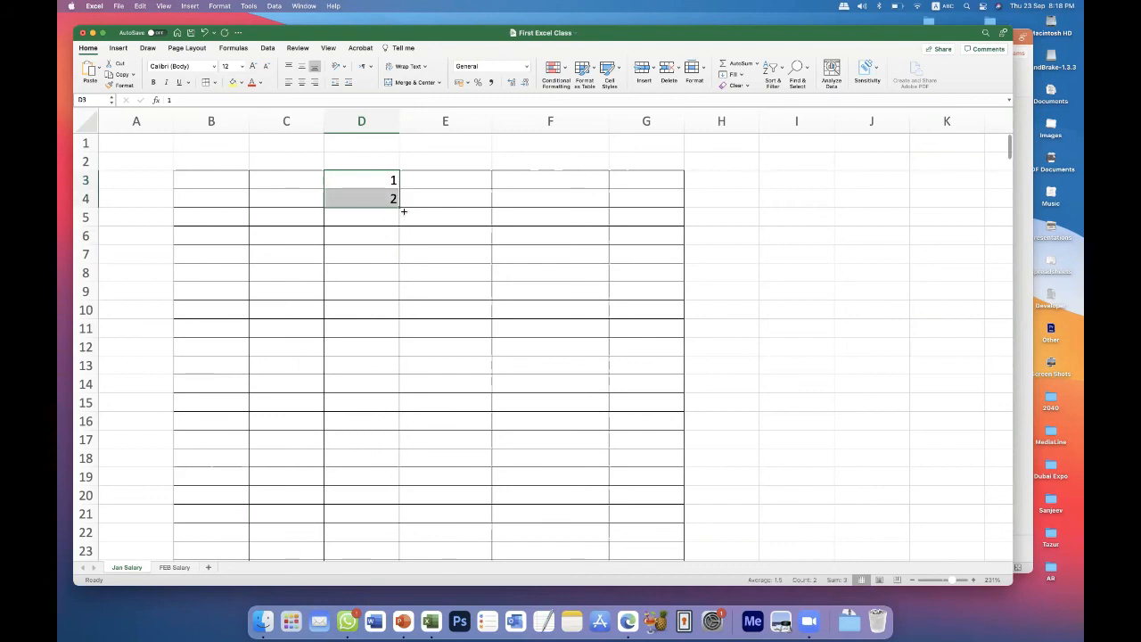
left_click_drag(399, 209, 416, 333)
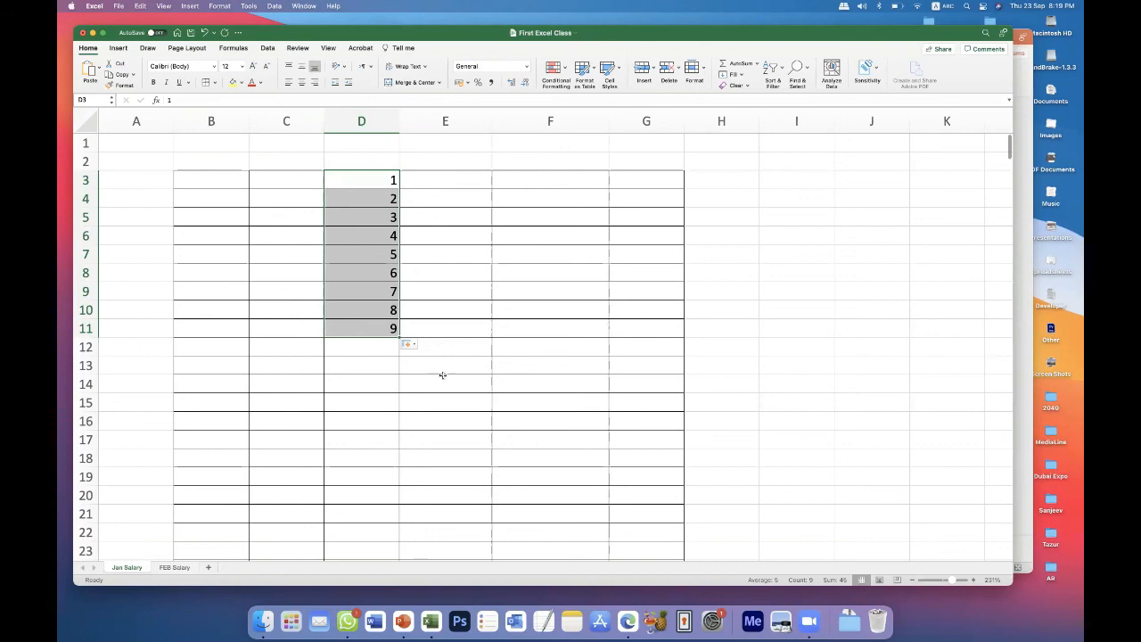
left_click(472, 337)
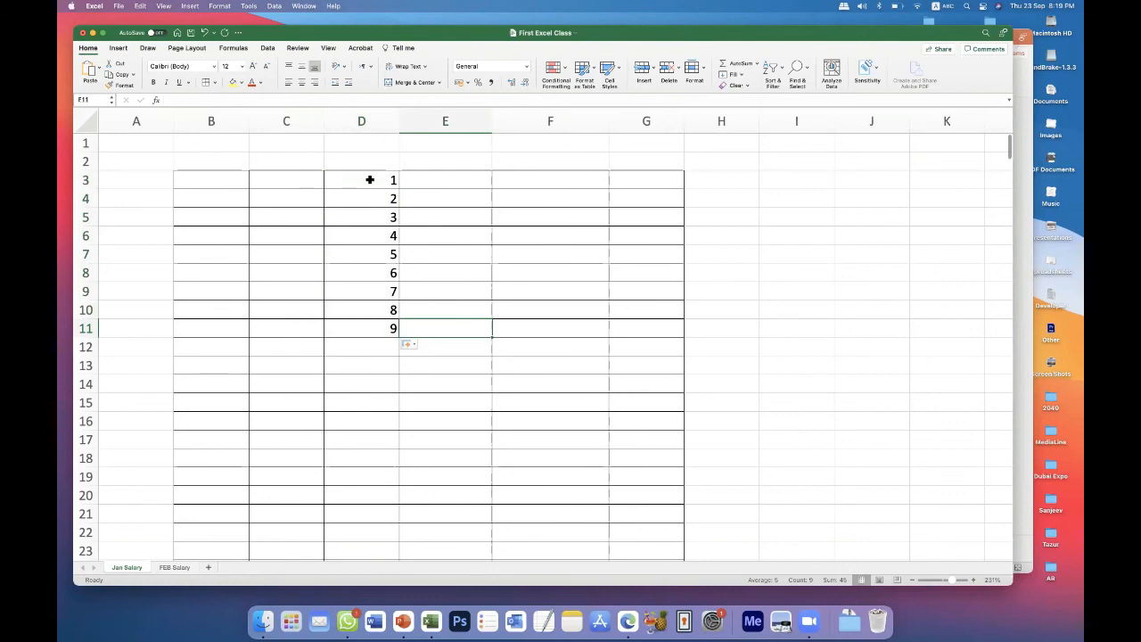
Clear the number series by deleting the contents of D3 to D13.
left_click_drag(372, 178, 376, 363)
key("Delete")
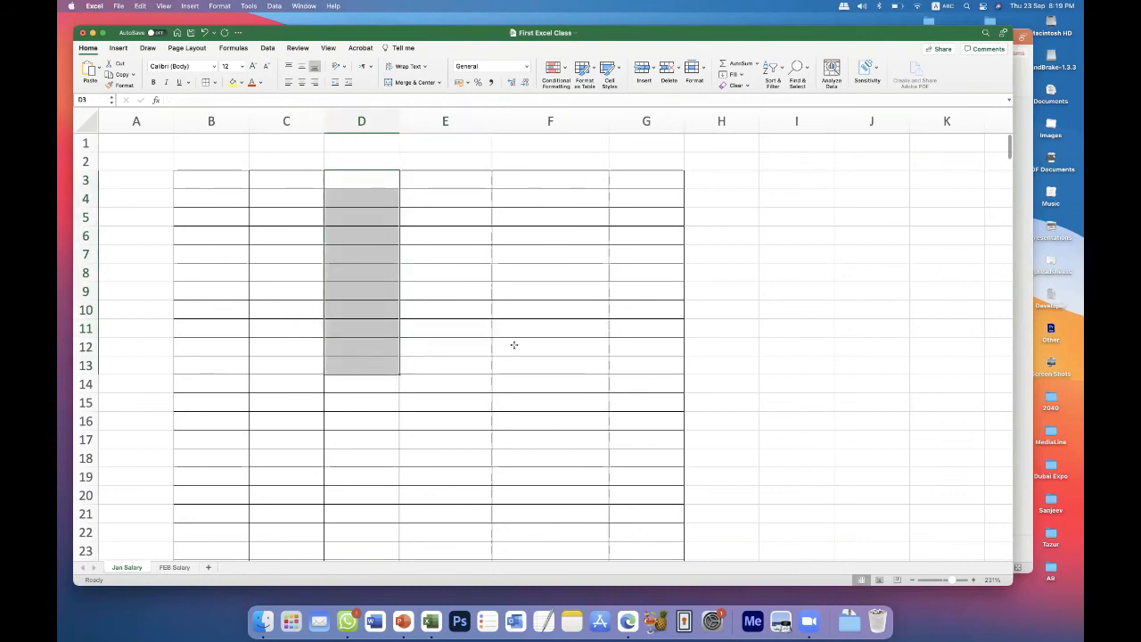
left_click(512, 344)
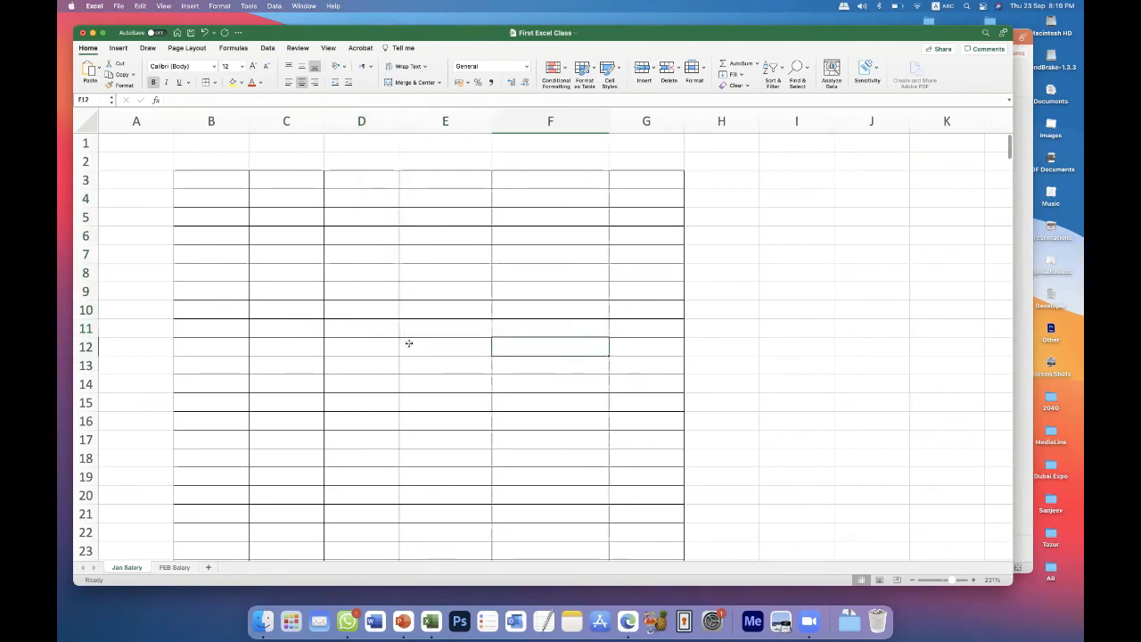